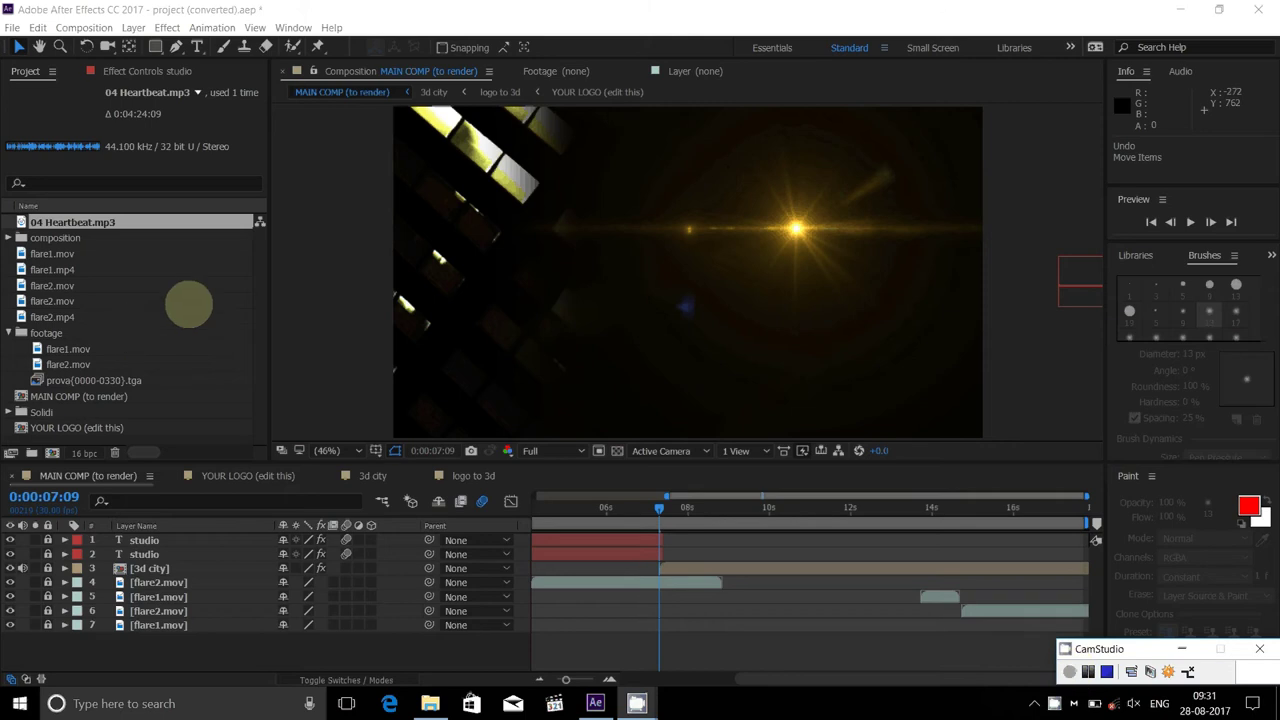
# Glance at the footage folder in File Explorer, then select the YOUR LOGO (edit this) composition
pyautogui.click(430, 703)
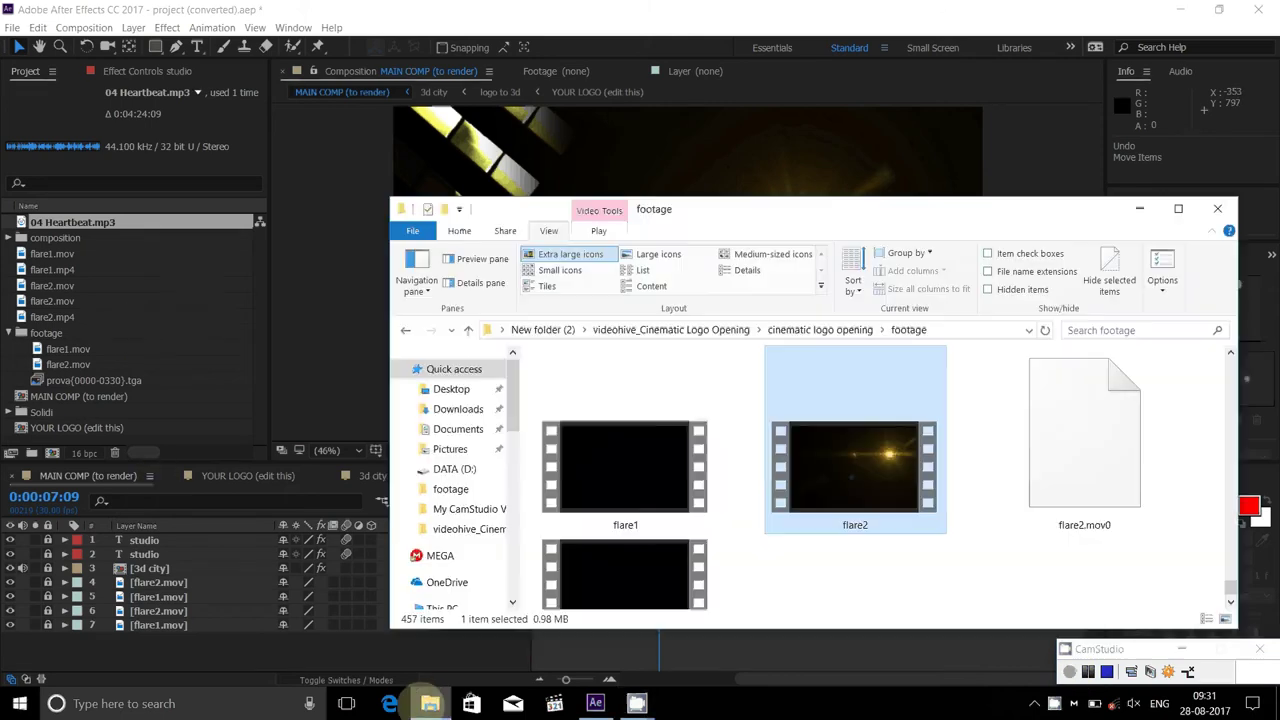
pyautogui.click(430, 703)
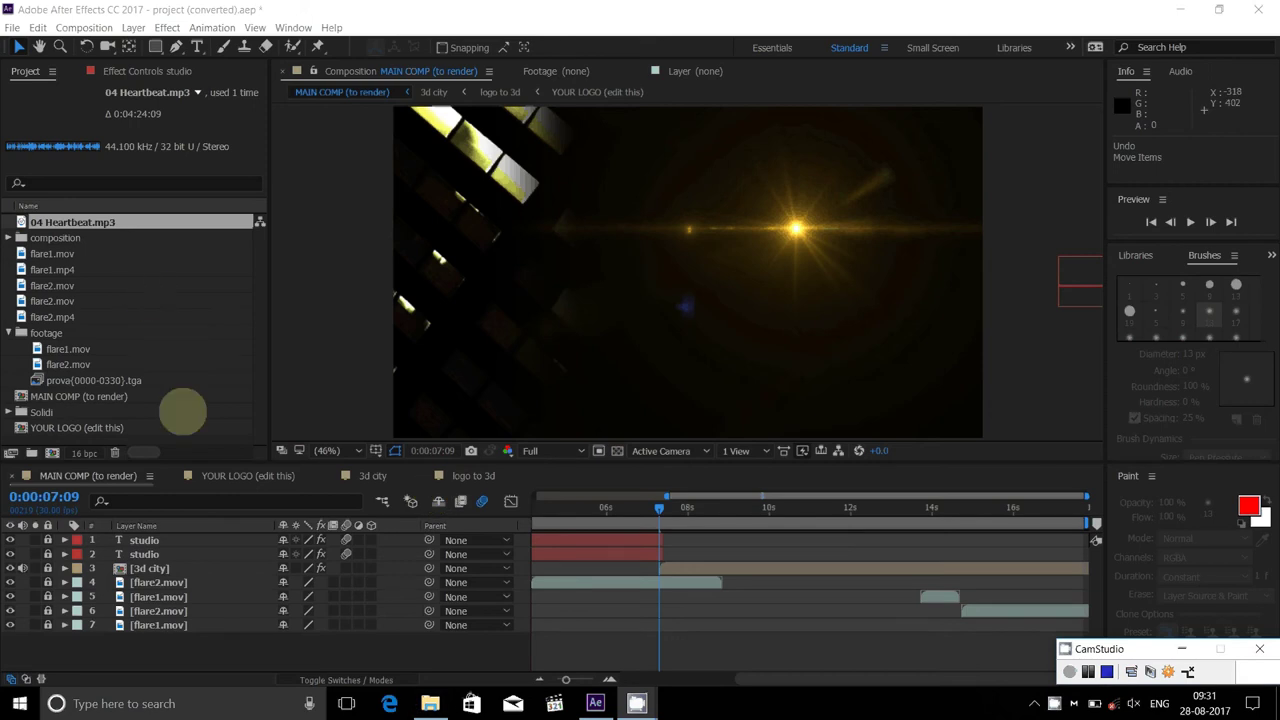
pyautogui.click(100, 428)
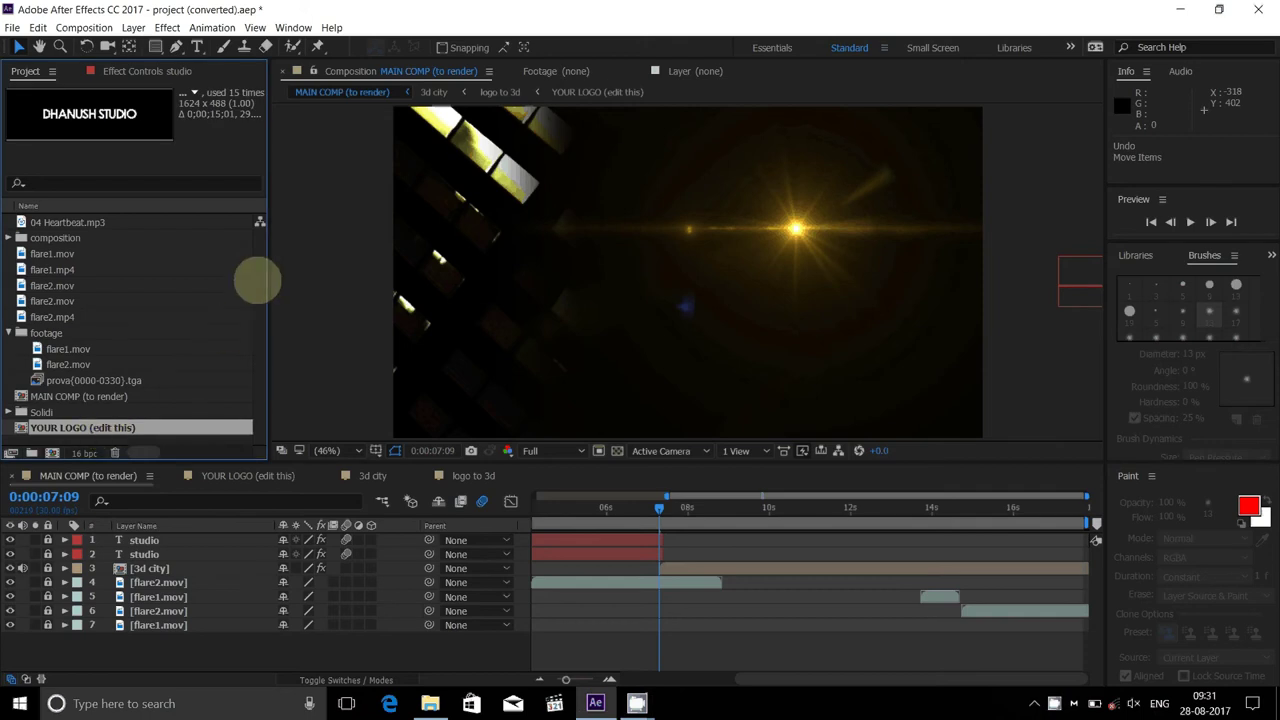
pyautogui.click(170, 538)
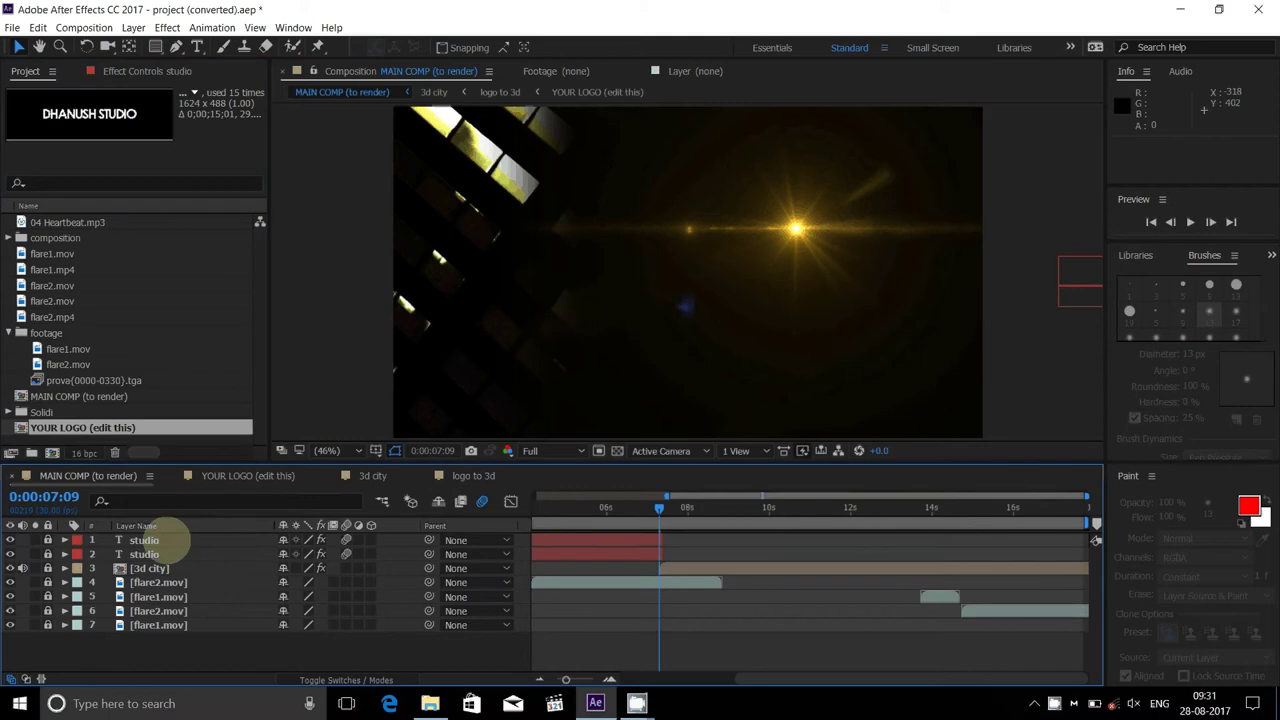
pyautogui.moveTo(170, 540); pyautogui.dragTo(172, 562)
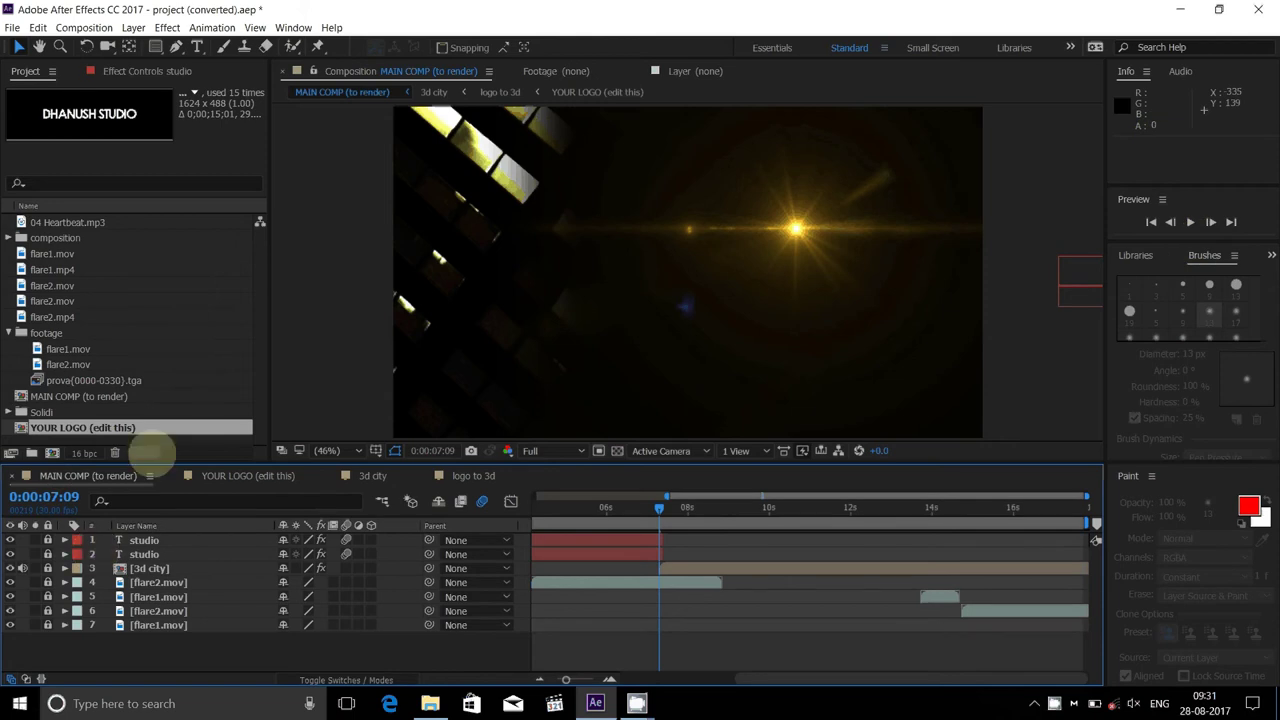
# Zoom the MAIN COMP timeline out to show 0–17 seconds and drag the playhead near the start
pyautogui.moveTo(86, 657)
pyautogui.mouseDown()
pyautogui.moveTo(10, 555)
pyautogui.moveTo(10, 490)
pyautogui.mouseUp()
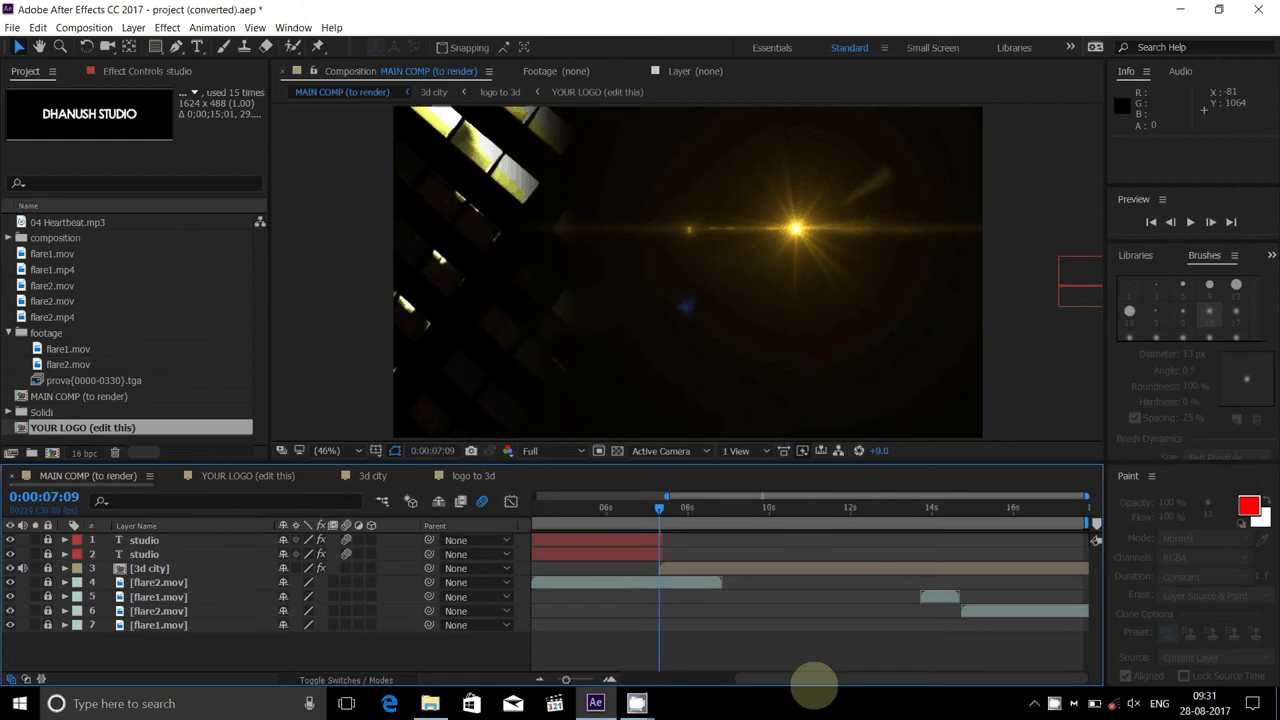
pyautogui.moveTo(815, 685); pyautogui.dragTo(663, 676)
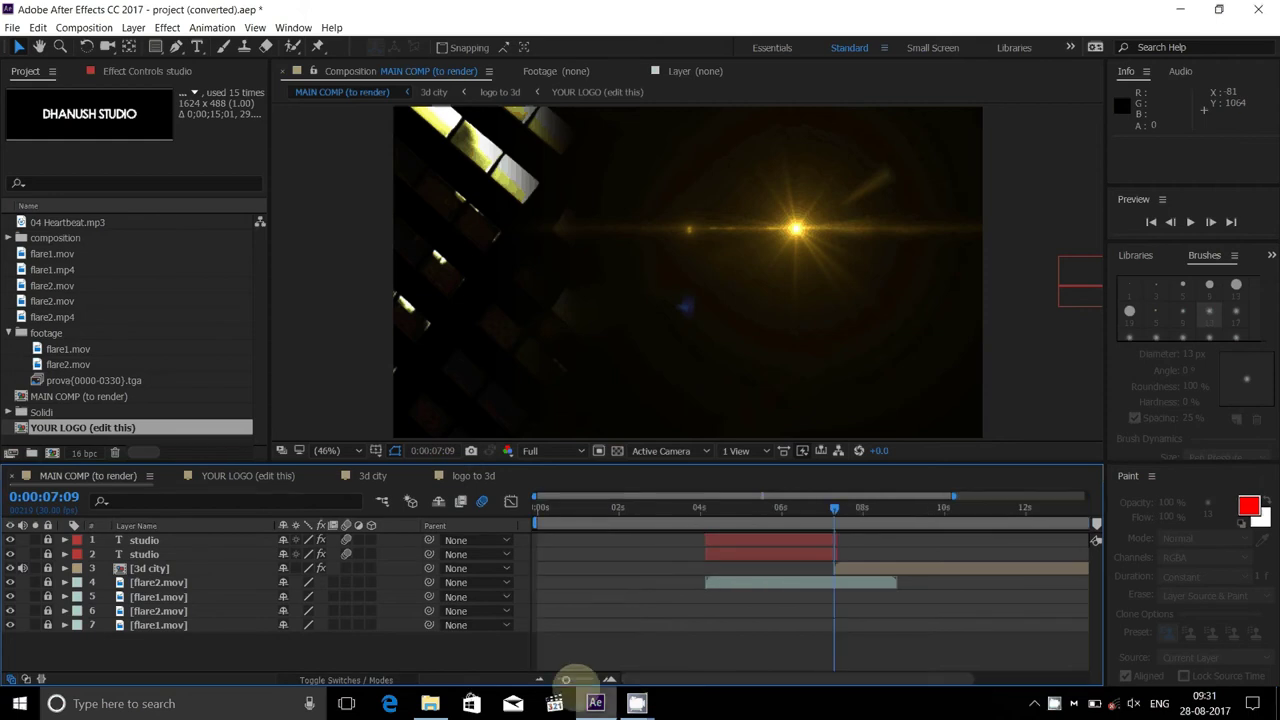
pyautogui.moveTo(565, 680); pyautogui.dragTo(557, 680)
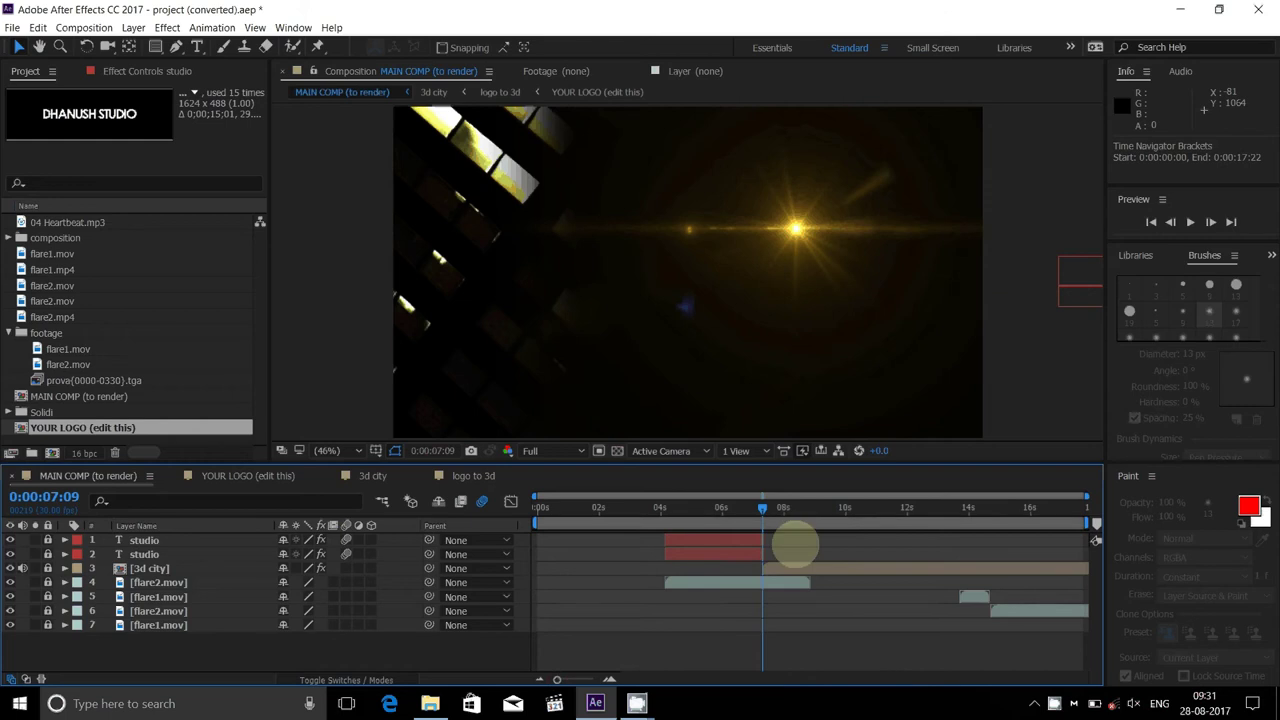
pyautogui.moveTo(763, 507)
pyautogui.mouseDown()
pyautogui.moveTo(598, 508)
pyautogui.moveTo(664, 530)
pyautogui.moveTo(1078, 563)
pyautogui.moveTo(1042, 577)
pyautogui.moveTo(648, 584)
pyautogui.mouseUp()
# Jump the MAIN COMP (to render) playhead back to 0:00:00:00 with Home
pyautogui.press('Home')
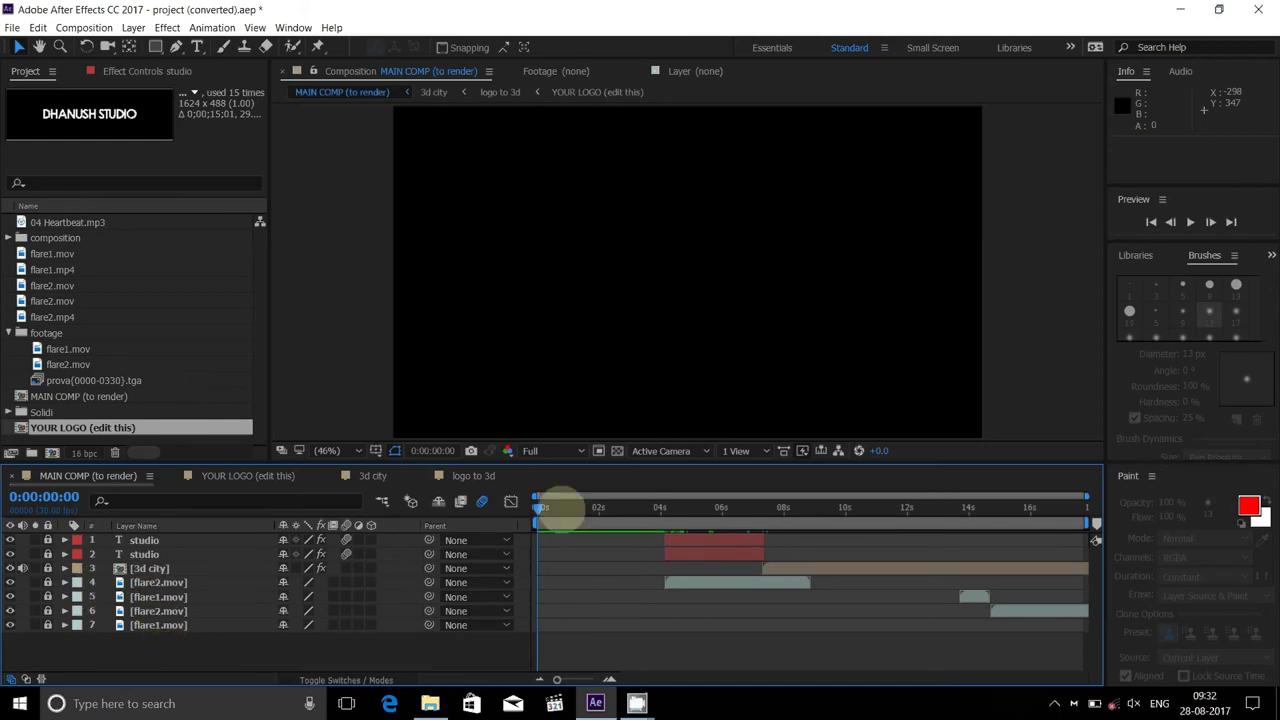
# Drag the flare2.mp4 footage from the Project panel into MAIN COMP as a new layer
pyautogui.click(58, 317)
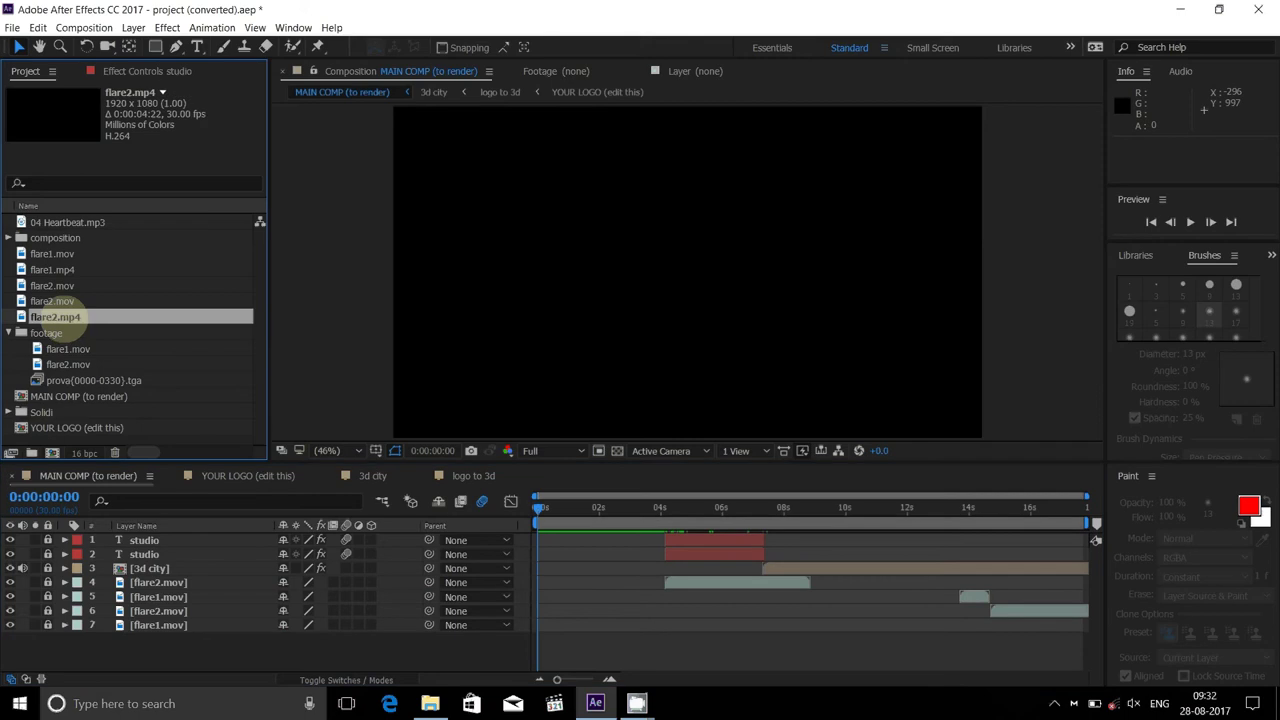
pyautogui.click(94, 657)
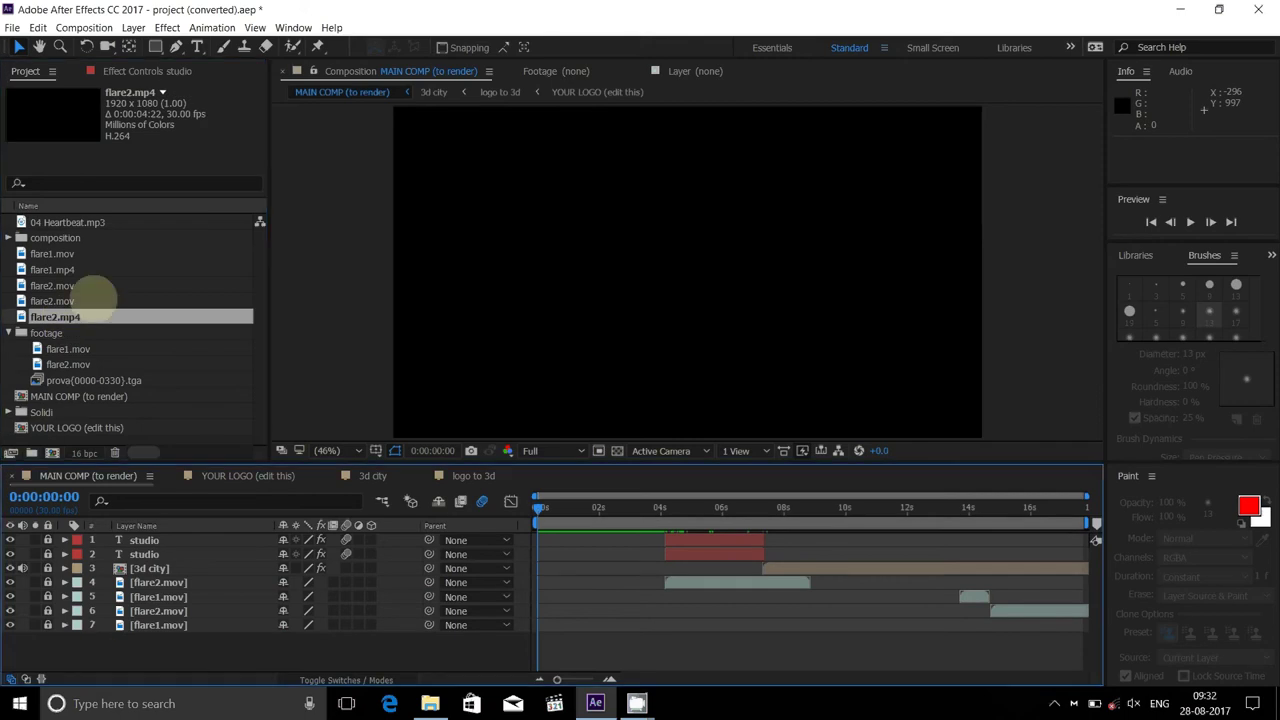
pyautogui.moveTo(62, 318)
pyautogui.mouseDown()
pyautogui.moveTo(100, 340)
pyautogui.moveTo(160, 645)
pyautogui.mouseUp()
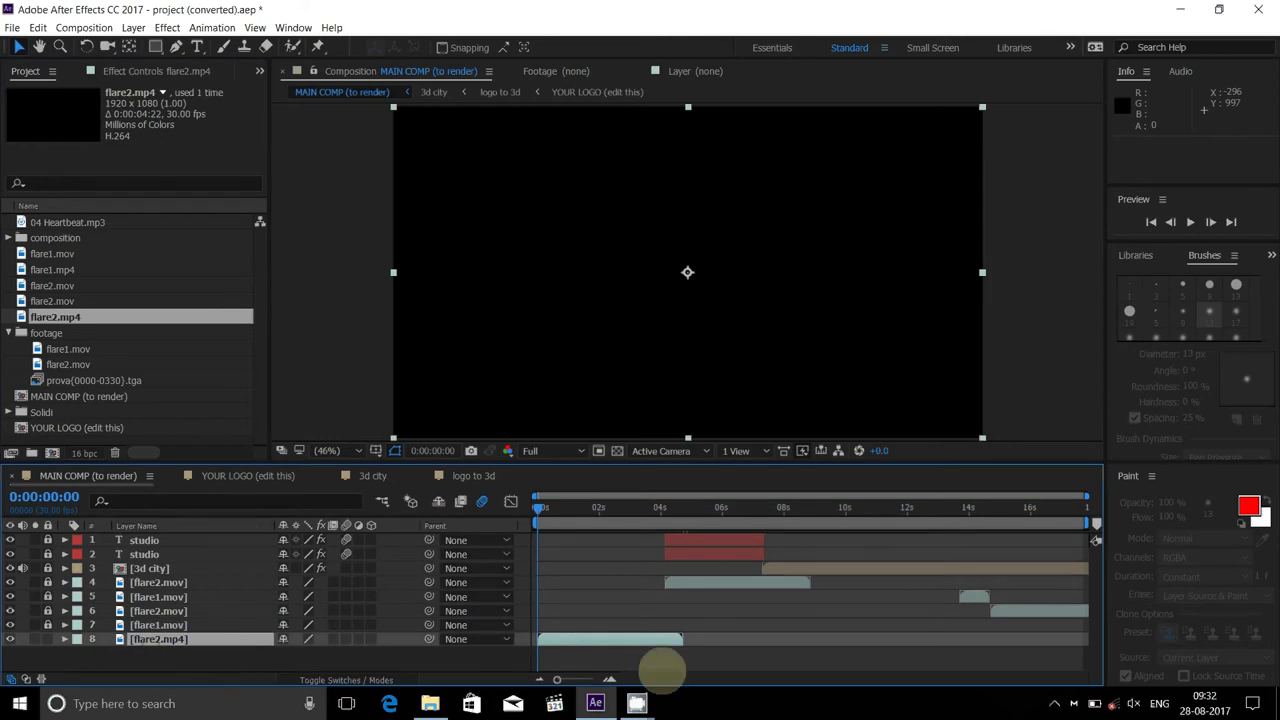
# Slide the flare2.mp4 layer bar along the time ruler, trying starts near 10 and 13 seconds
pyautogui.moveTo(663, 638); pyautogui.dragTo(973, 640)
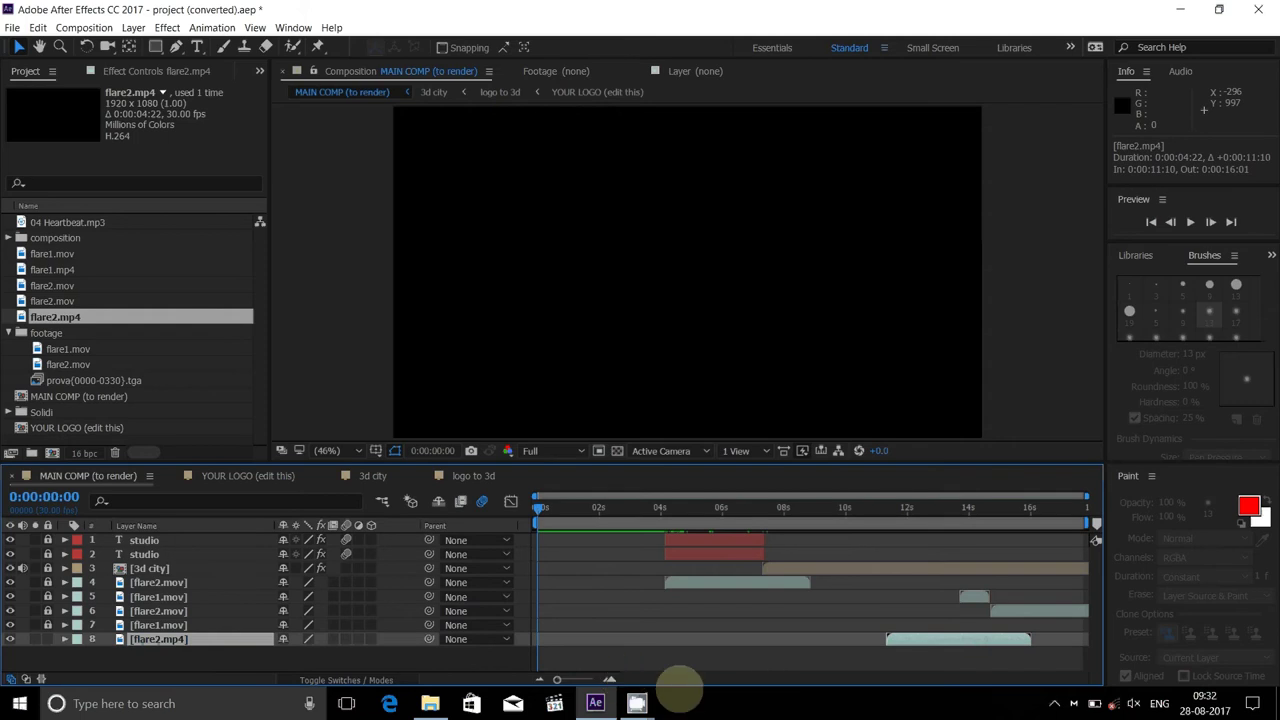
pyautogui.moveTo(557, 679); pyautogui.dragTo(557, 679)
pyautogui.moveTo(930, 640)
pyautogui.mouseDown()
pyautogui.moveTo(993, 640)
pyautogui.moveTo(982, 640)
pyautogui.mouseUp()
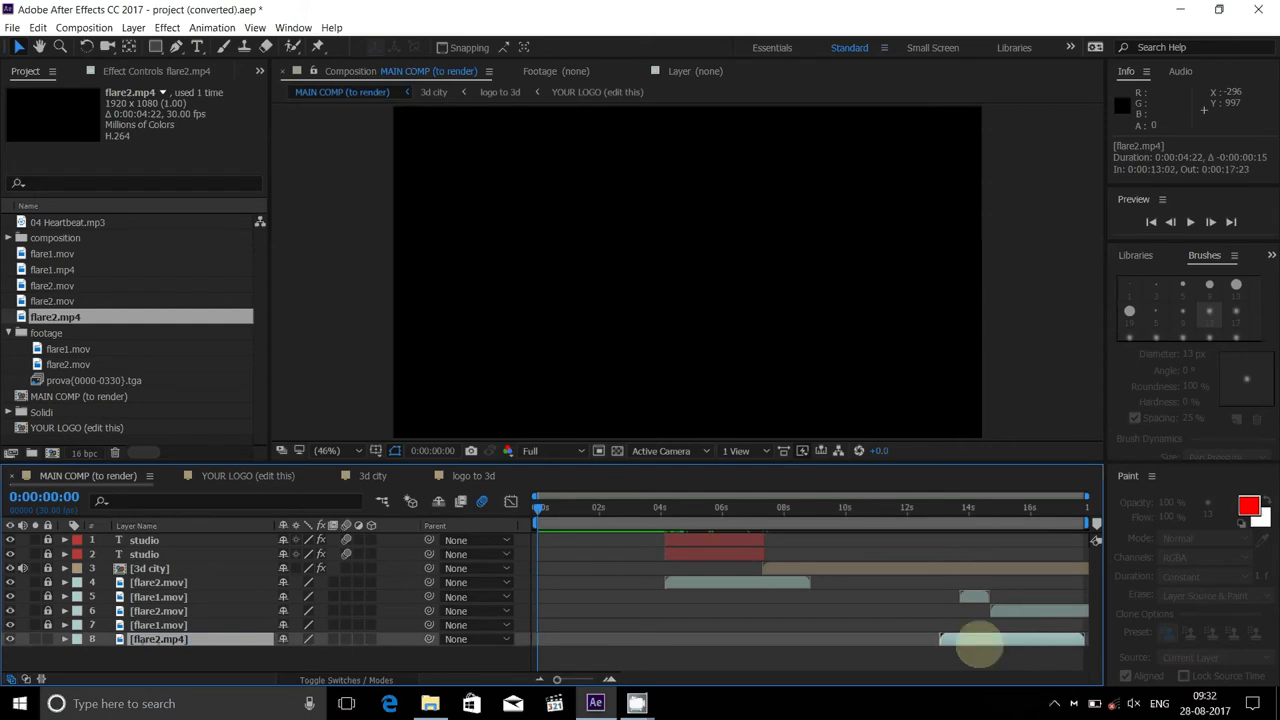
pyautogui.moveTo(984, 643); pyautogui.dragTo(567, 643)
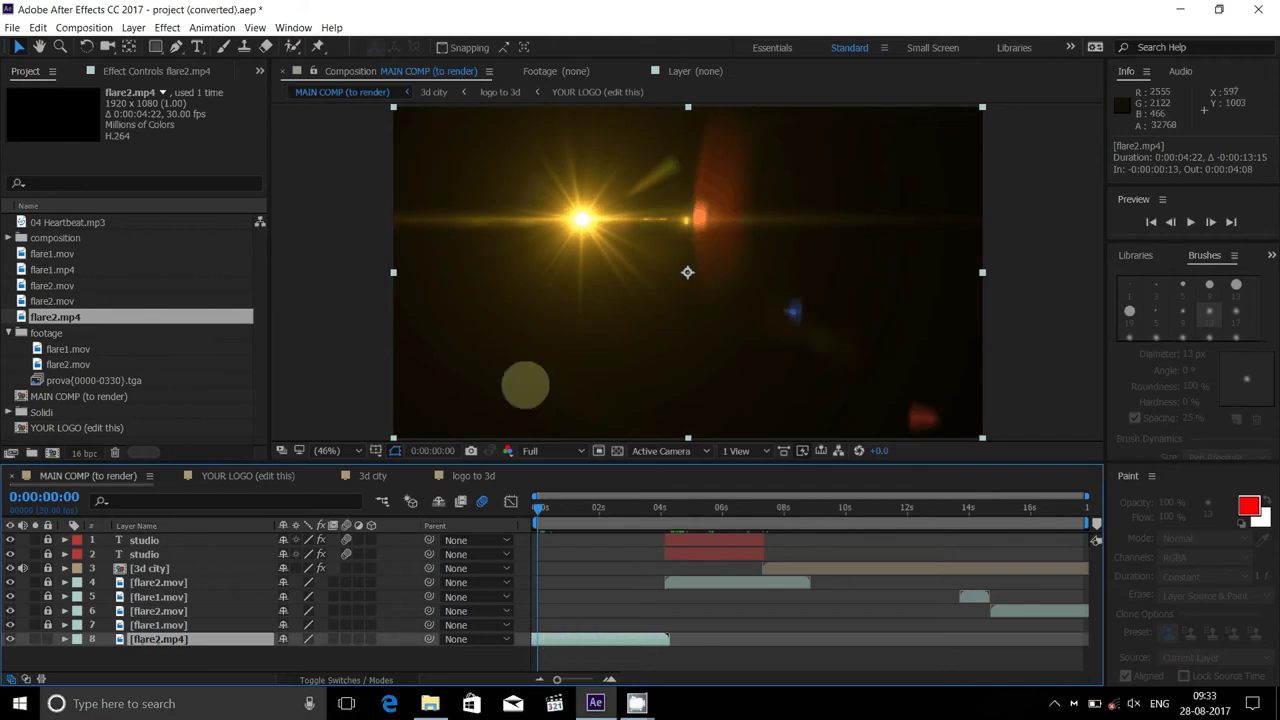
# Squash flare2.mp4 to 75% height, raise it in the frame, and start it at 0:00:10:18
pyautogui.moveTo(393, 436); pyautogui.dragTo(393, 406)
pyautogui.moveTo(628, 292); pyautogui.dragTo(628, 256)
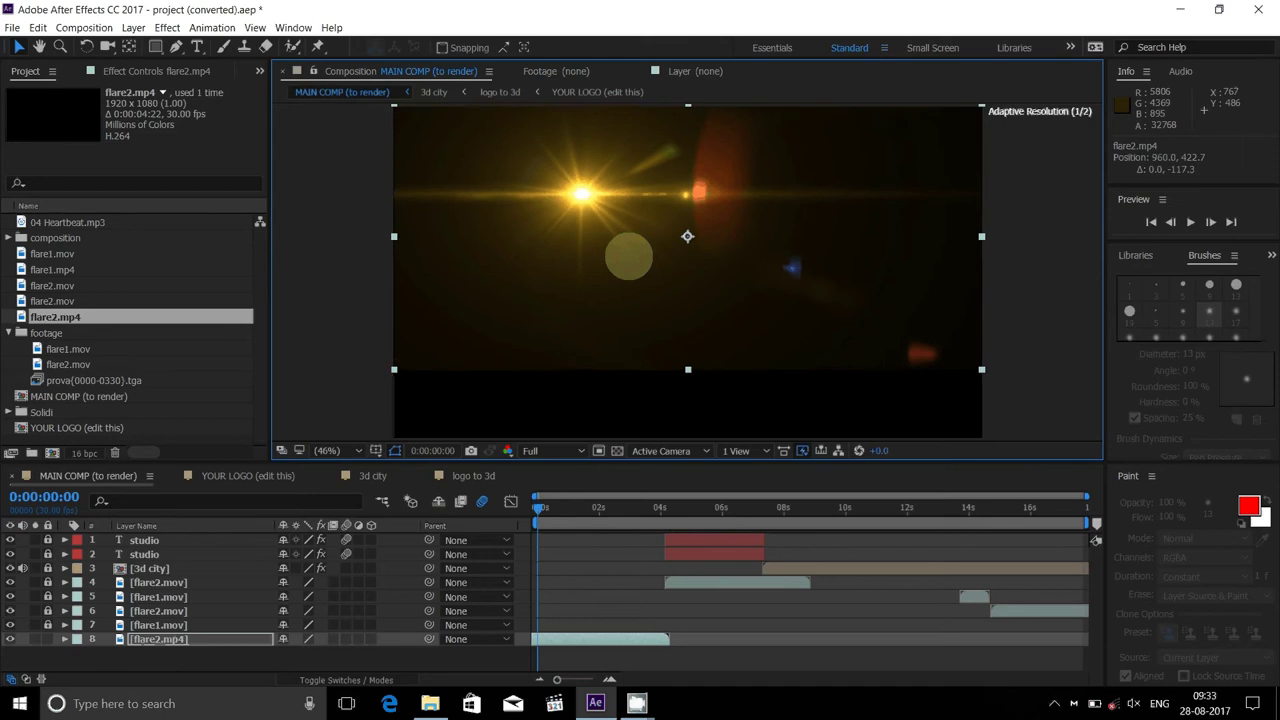
pyautogui.moveTo(688, 369)
pyautogui.mouseDown()
pyautogui.moveTo(706, 239)
pyautogui.moveTo(684, 219)
pyautogui.moveTo(703, 215)
pyautogui.mouseUp()
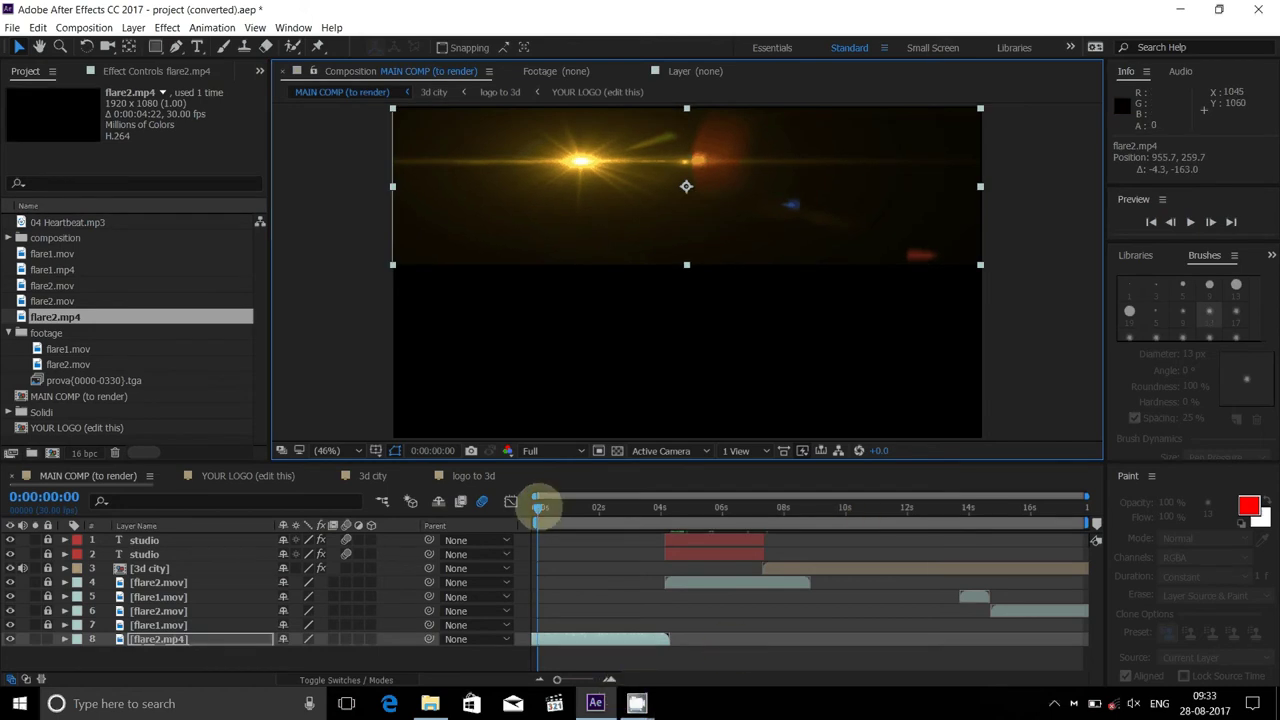
pyautogui.moveTo(606, 639); pyautogui.dragTo(934, 643)
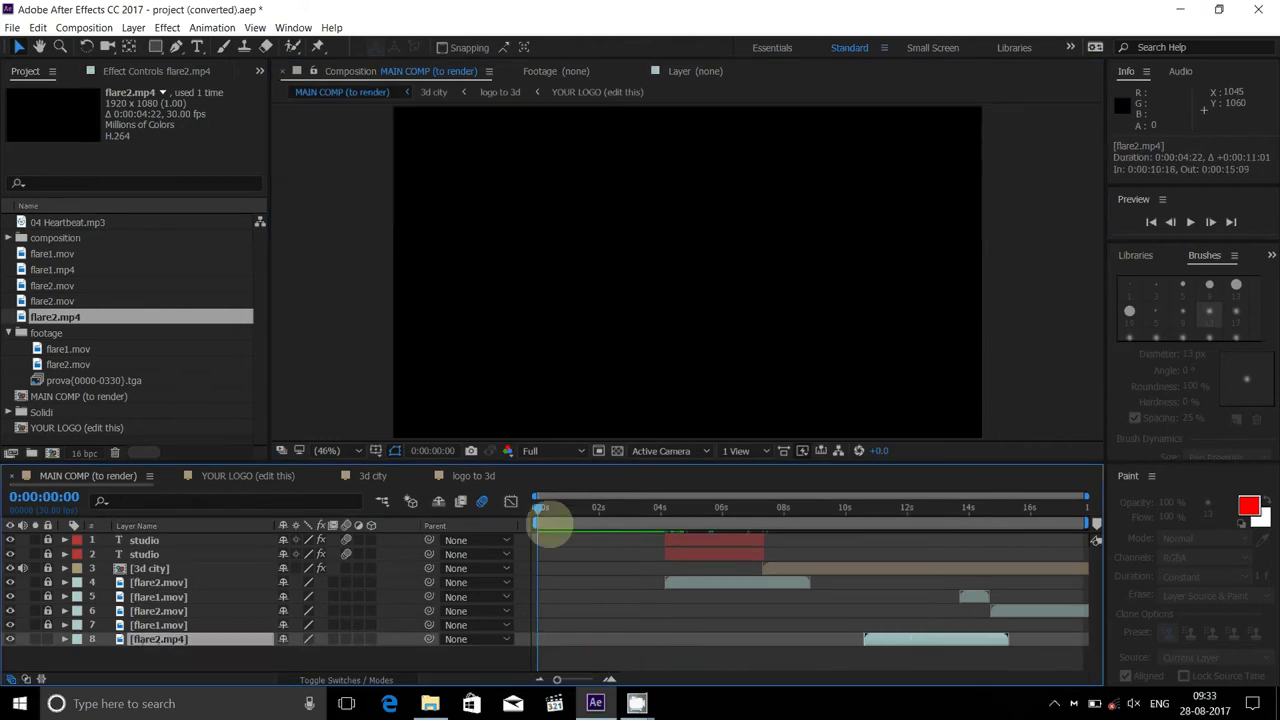
pyautogui.moveTo(541, 508)
pyautogui.mouseDown()
pyautogui.moveTo(787, 508)
pyautogui.moveTo(848, 556)
pyautogui.moveTo(932, 563)
pyautogui.mouseUp()
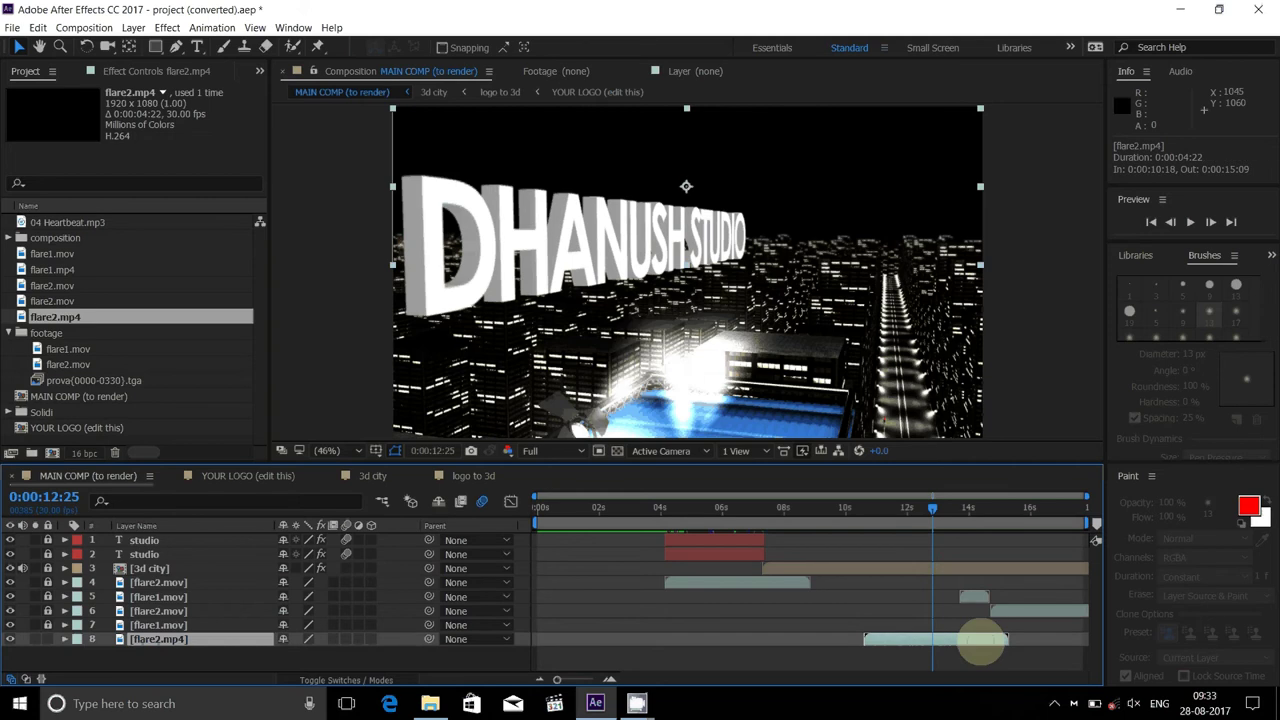
# Snap the flare2.mp4 In point to 0:00:12:10 so it plays until 0:00:17:01
pyautogui.moveTo(981, 645); pyautogui.dragTo(1049, 643)
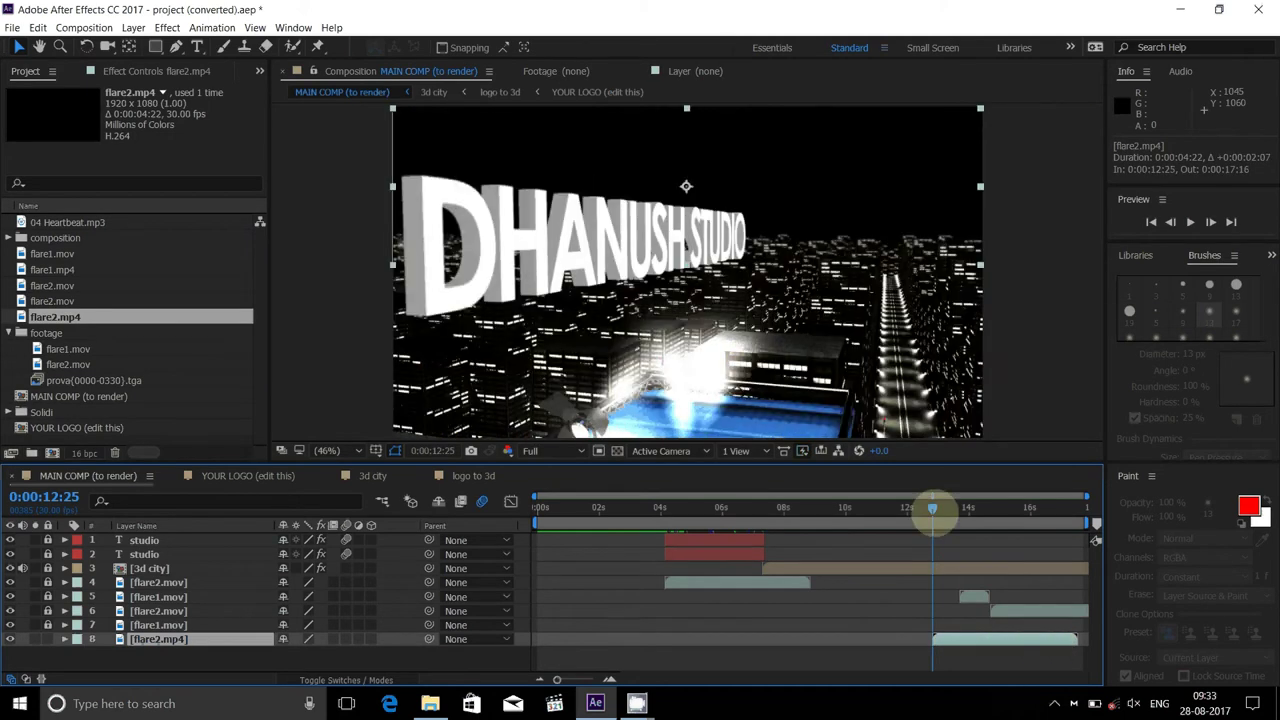
pyautogui.moveTo(932, 509)
pyautogui.mouseDown()
pyautogui.moveTo(905, 508)
pyautogui.moveTo(917, 508)
pyautogui.mouseUp()
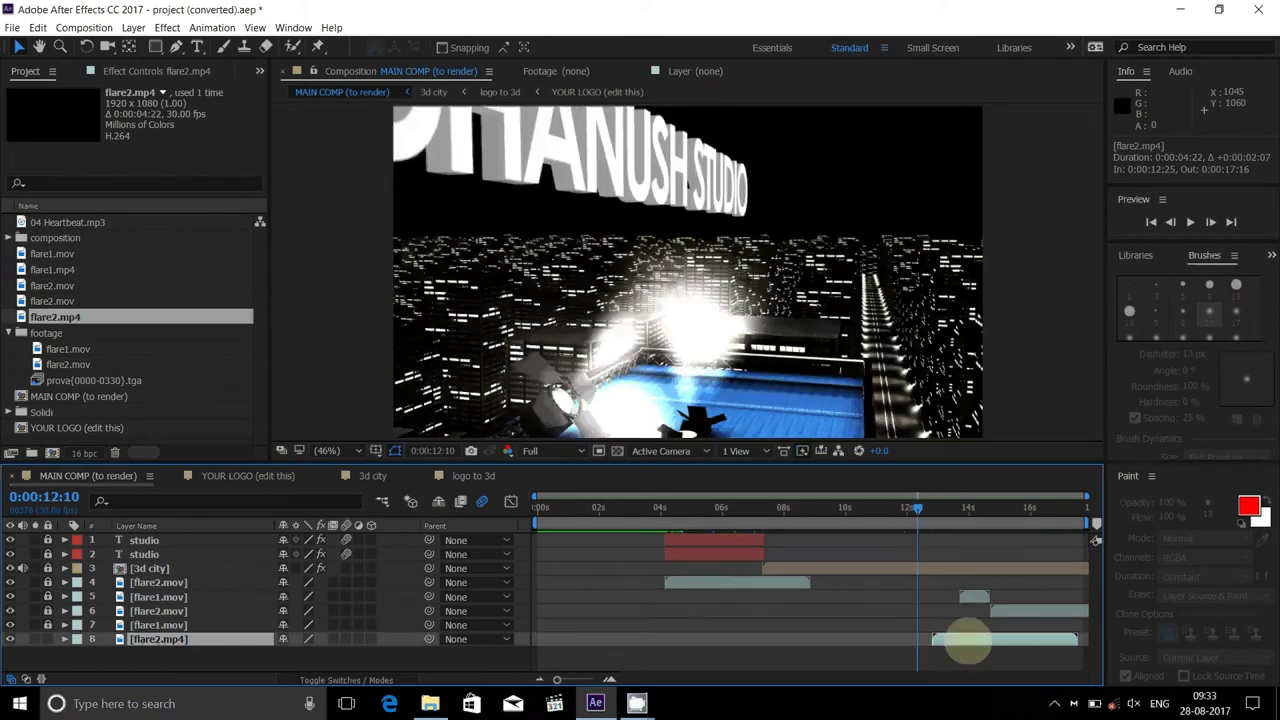
pyautogui.moveTo(968, 637); pyautogui.dragTo(952, 641)
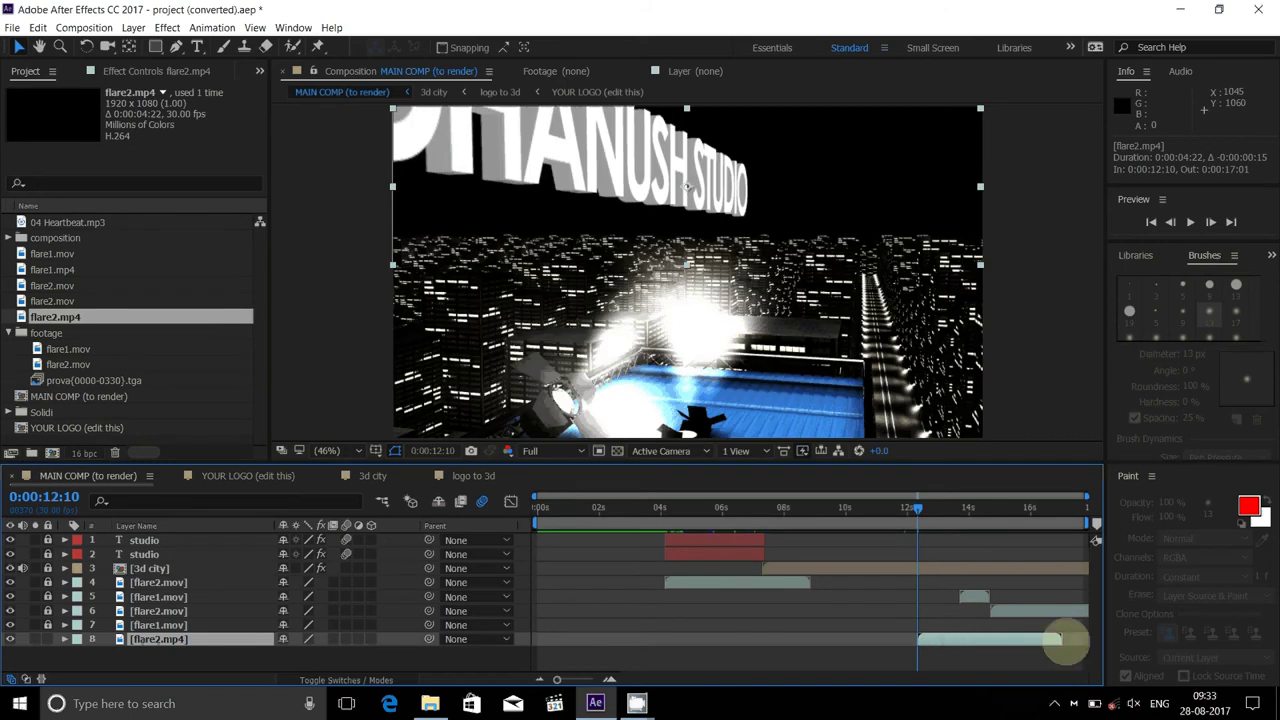
pyautogui.moveTo(1062, 640); pyautogui.dragTo(1068, 642)
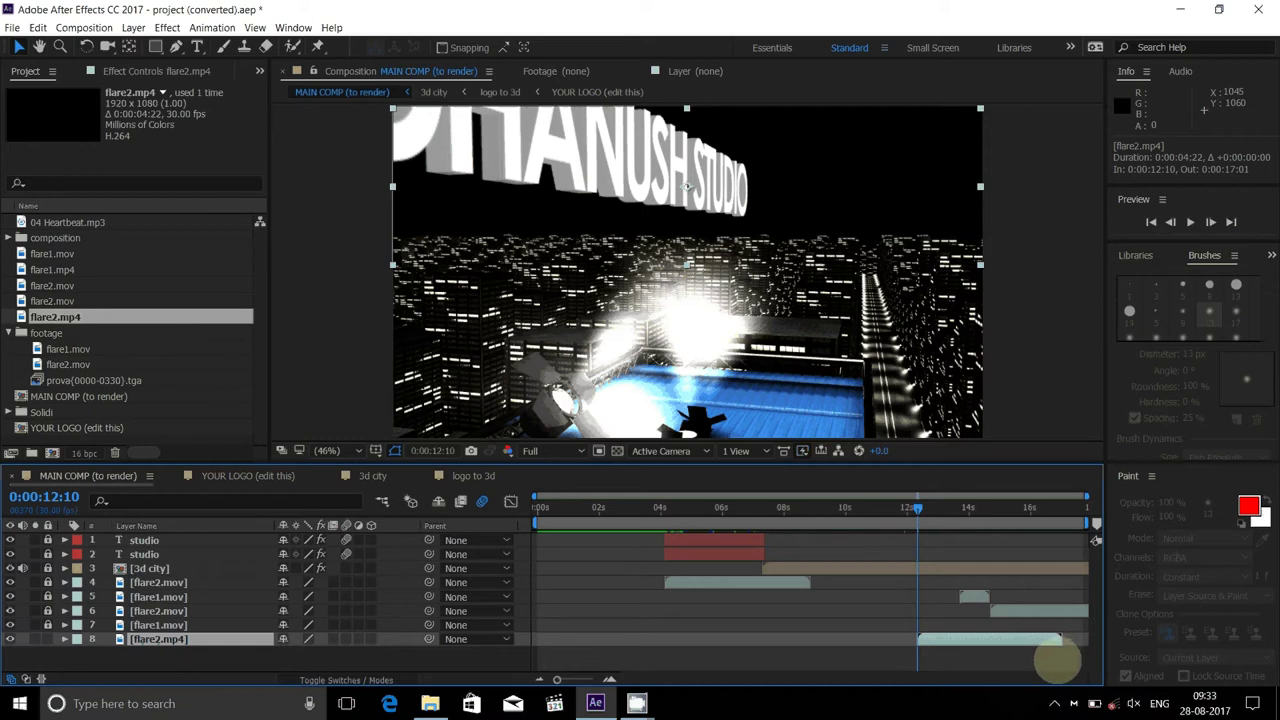
pyautogui.click(1018, 640)
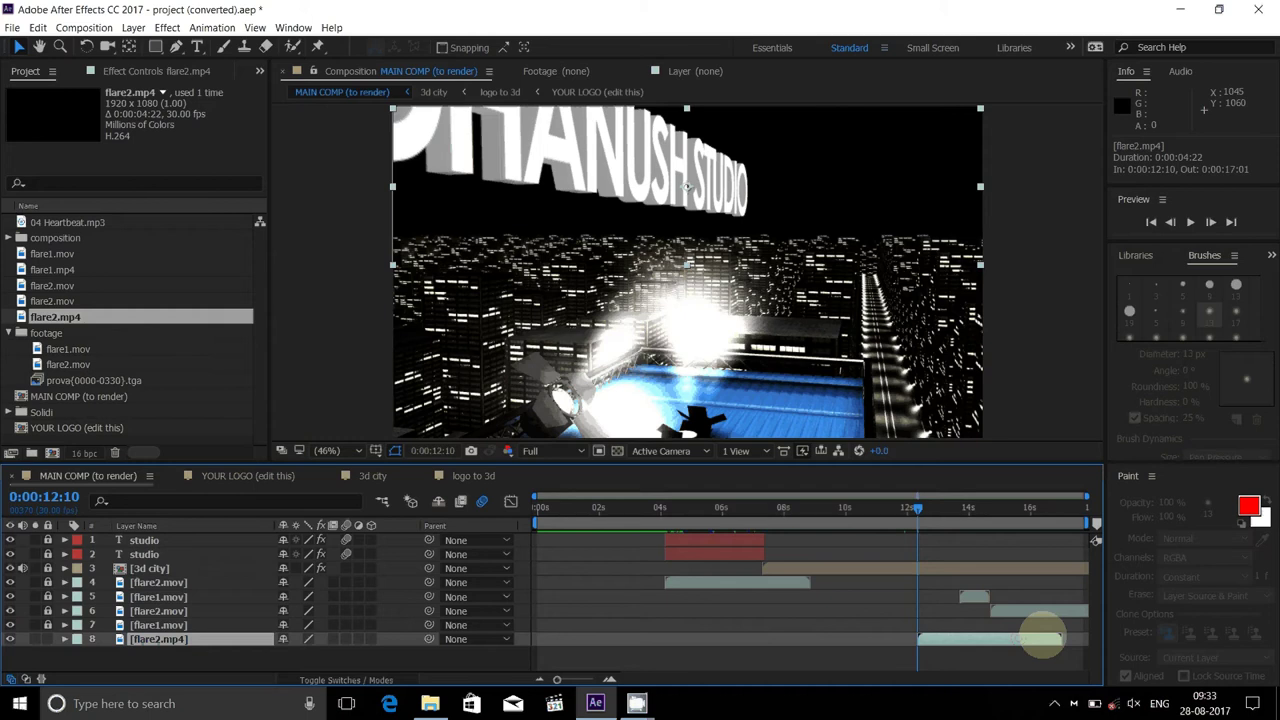
pyautogui.moveTo(1060, 640); pyautogui.dragTo(1078, 638)
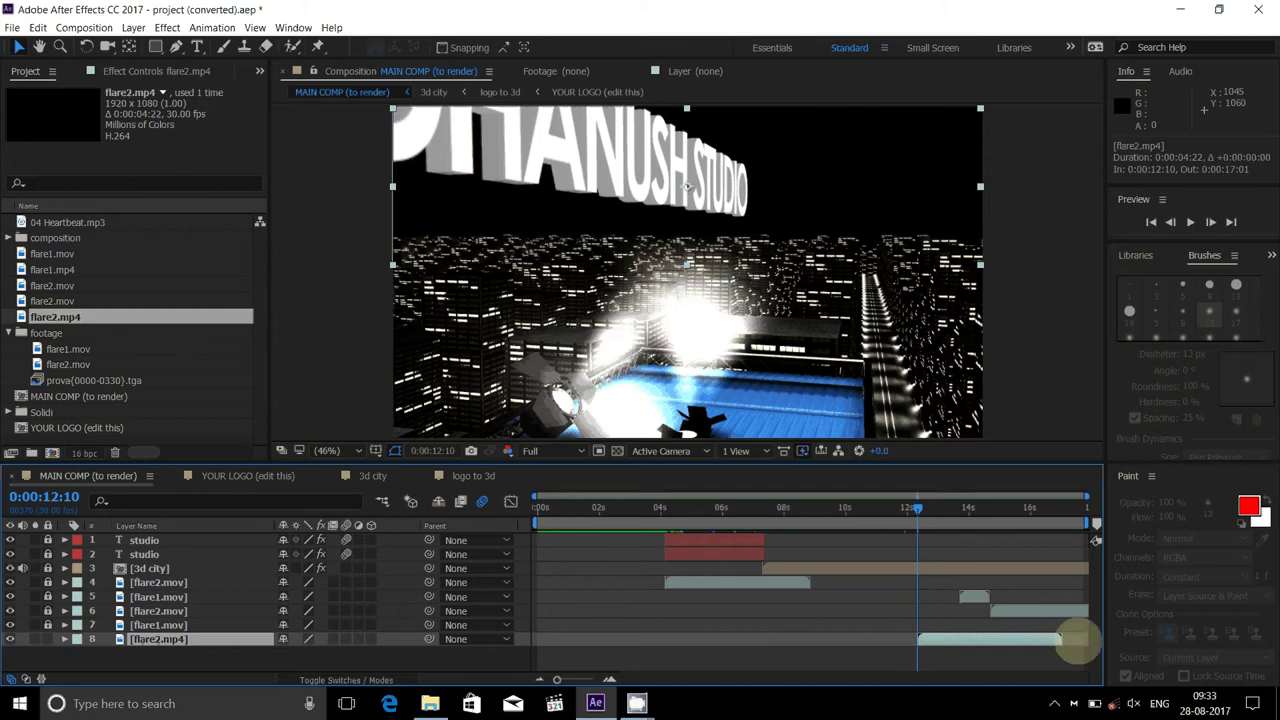
# Scrub to about 0:00:12:16 to check the flare2.mp4 burst lighting the city under the title
pyautogui.rightClick(1040, 641)
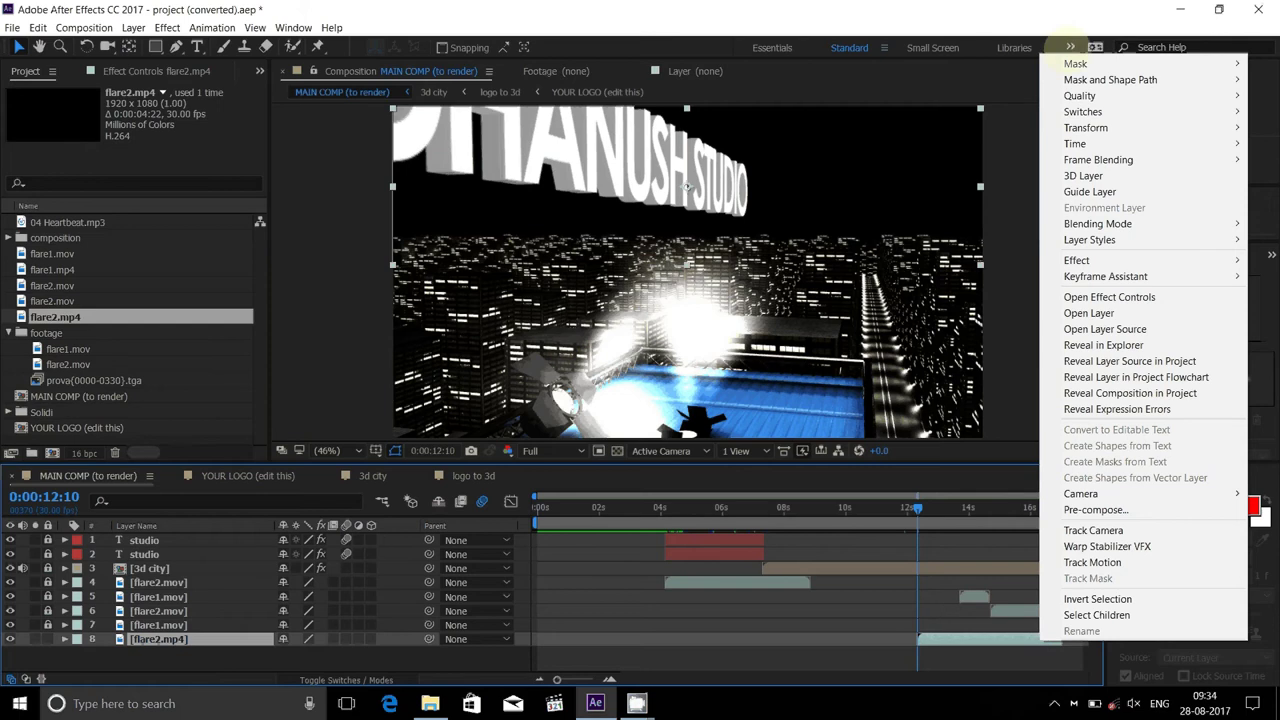
pyautogui.moveTo(1078, 108)
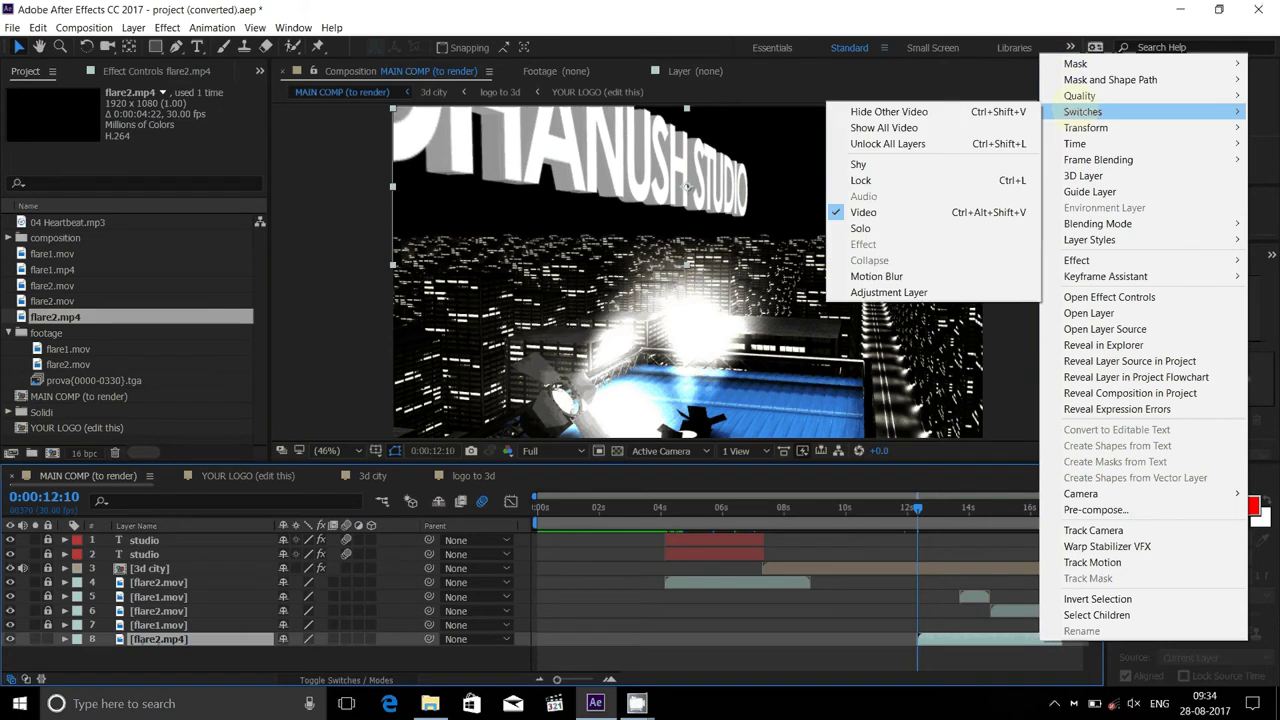
pyautogui.moveTo(1078, 80)
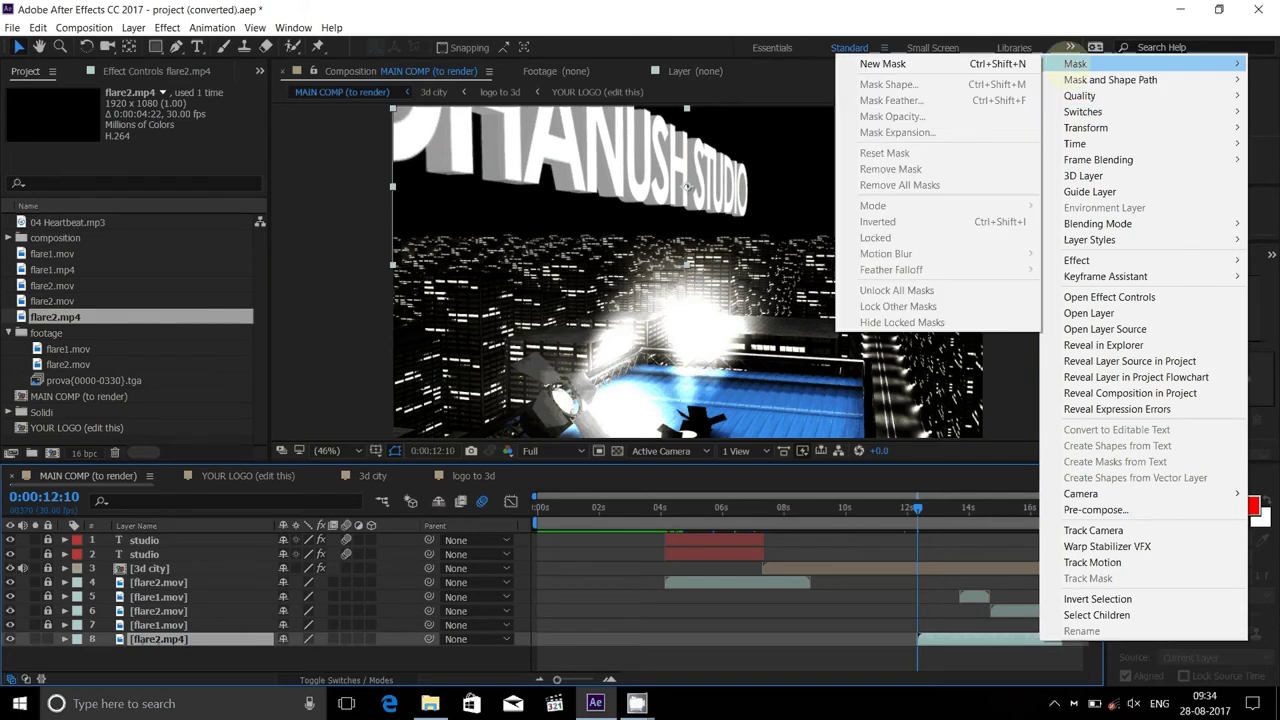
pyautogui.click(980, 635)
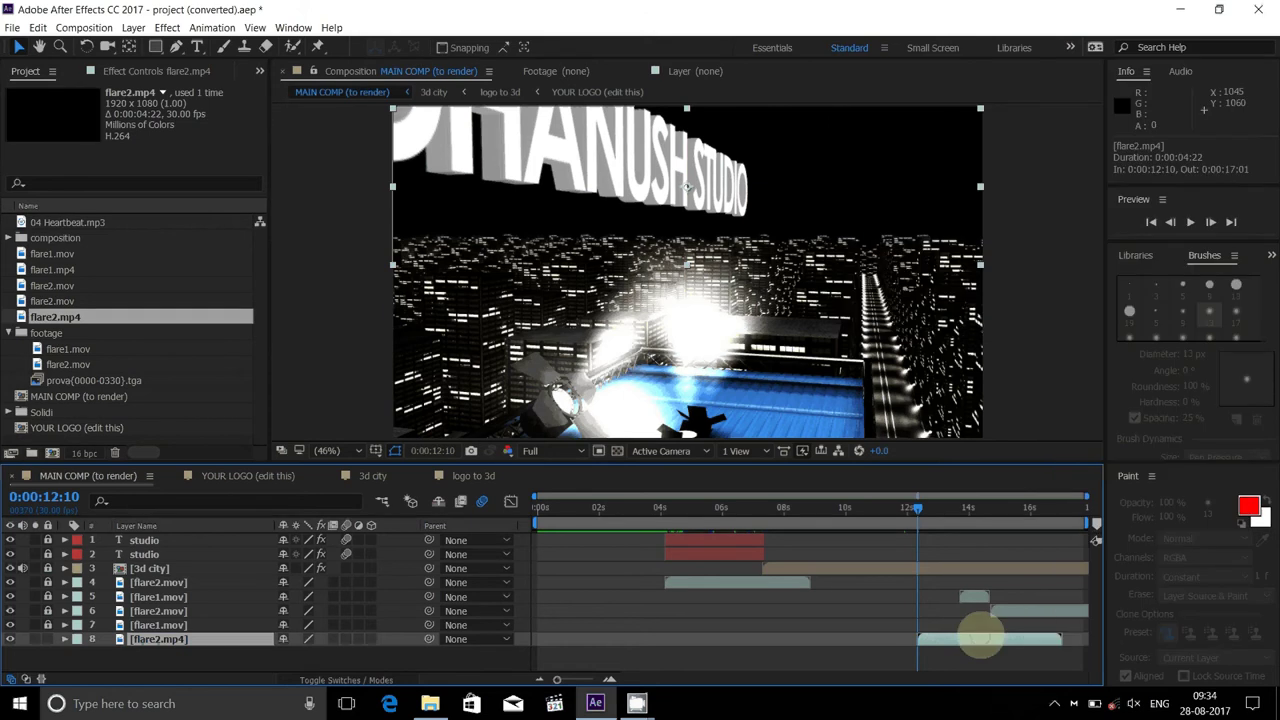
pyautogui.moveTo(1062, 637); pyautogui.dragTo(1093, 630)
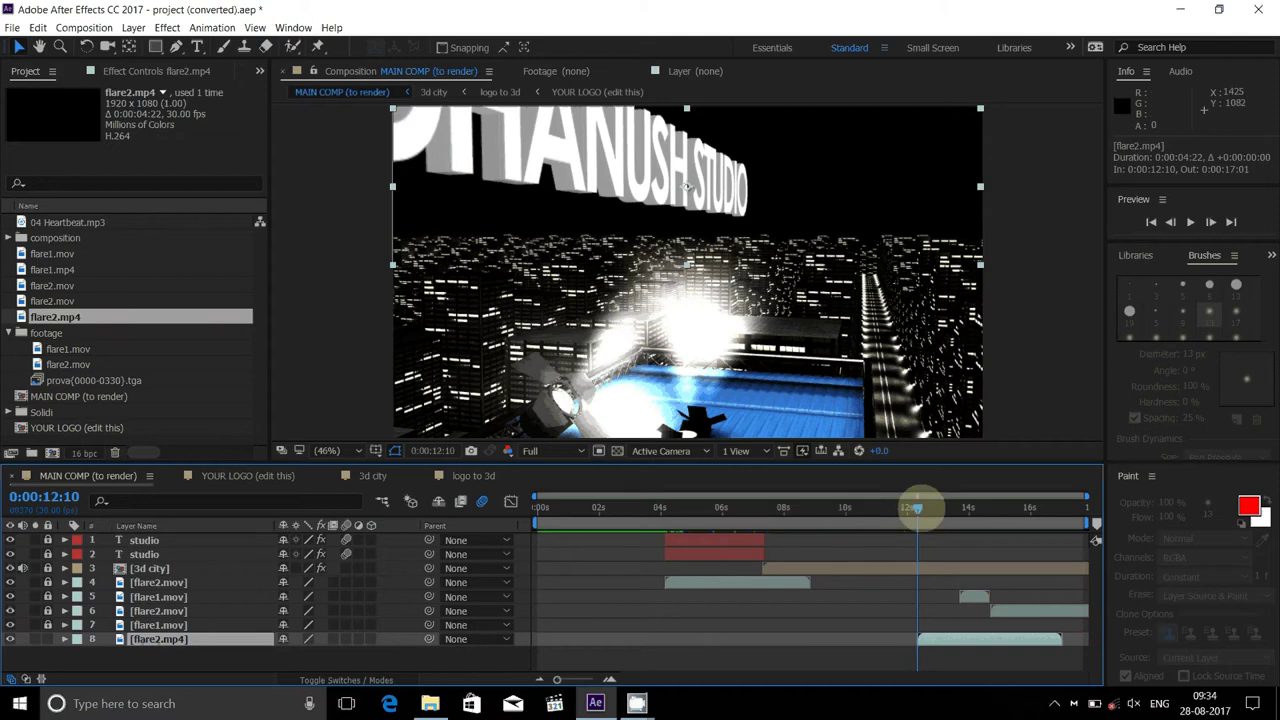
pyautogui.moveTo(918, 507)
pyautogui.mouseDown()
pyautogui.moveTo(998, 508)
pyautogui.moveTo(922, 508)
pyautogui.mouseUp()
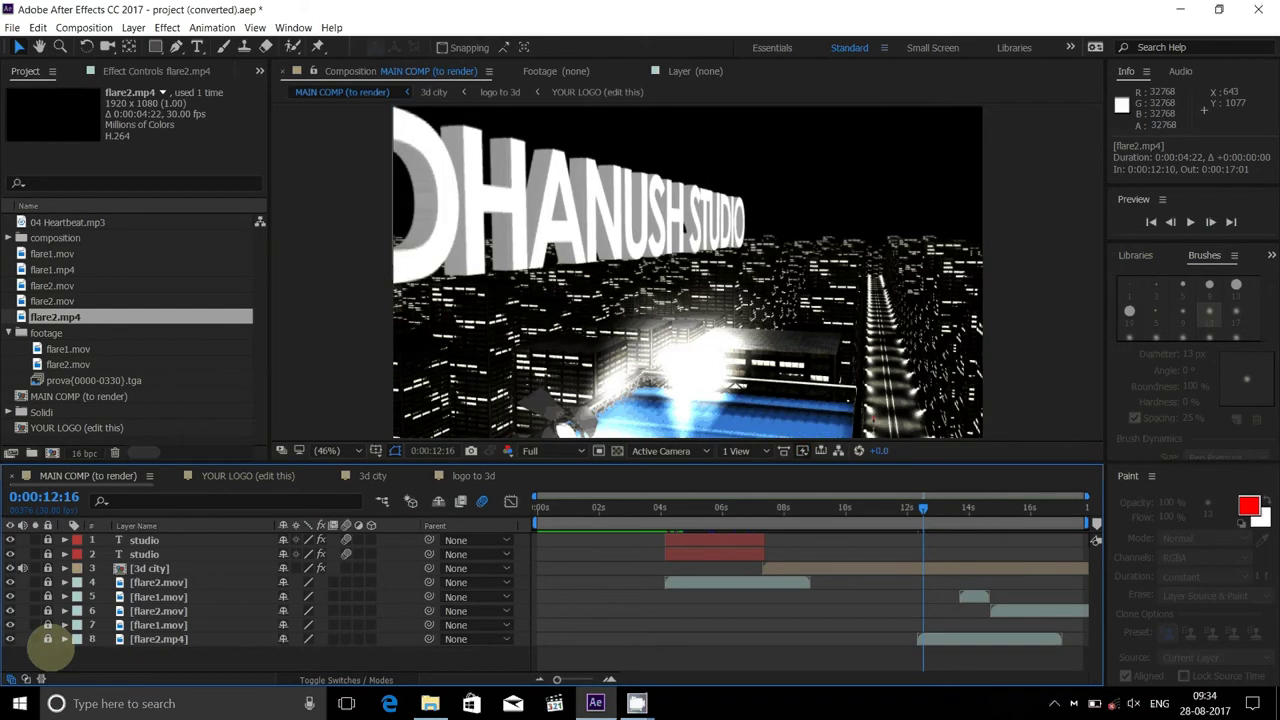
# Expand flare2.mp4 and slide it later so it runs from 0:00:13:08 to 0:00:17:29
pyautogui.click(922, 508)
pyautogui.moveTo(922, 508); pyautogui.dragTo(1083, 508)
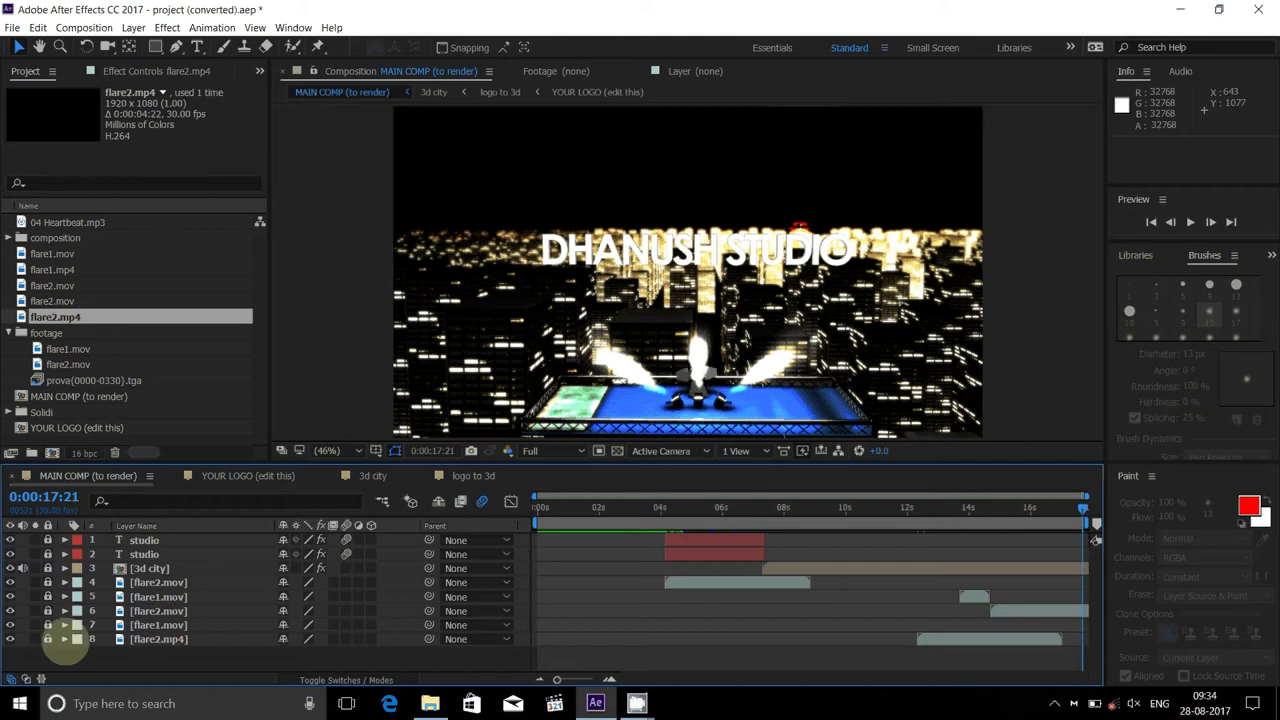
pyautogui.click(64, 639)
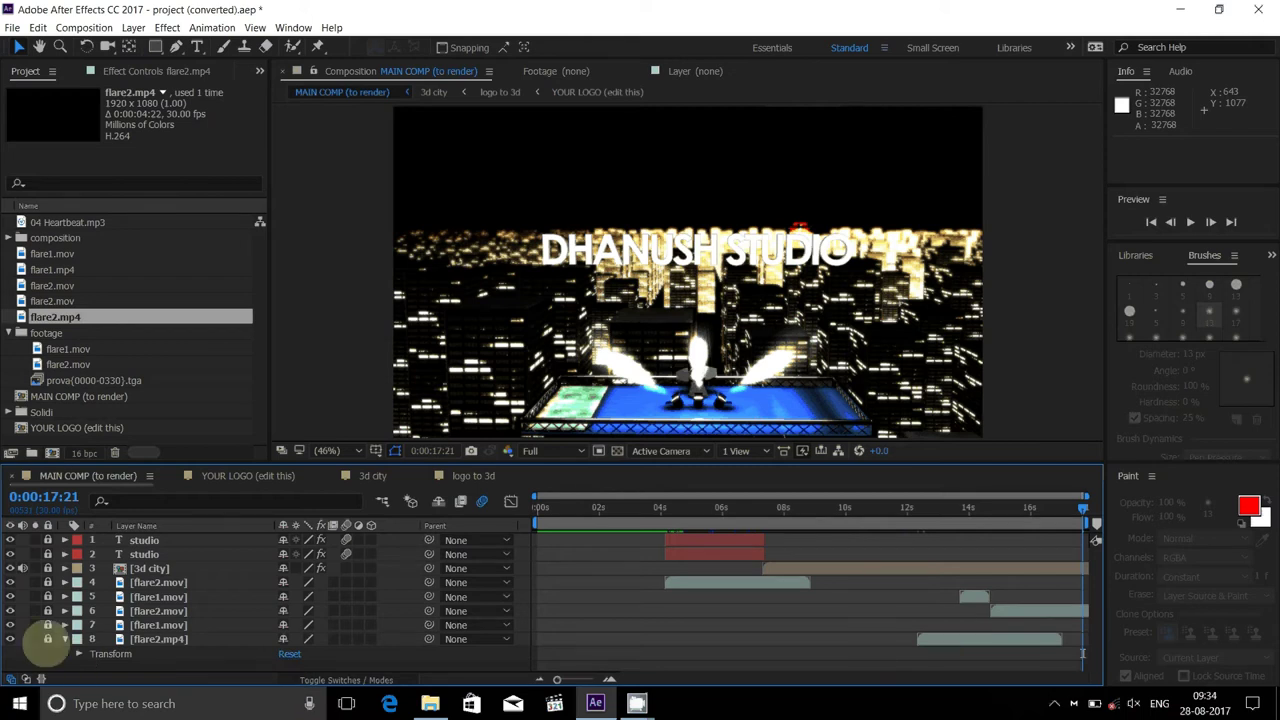
pyautogui.moveTo(991, 640); pyautogui.dragTo(1018, 640)
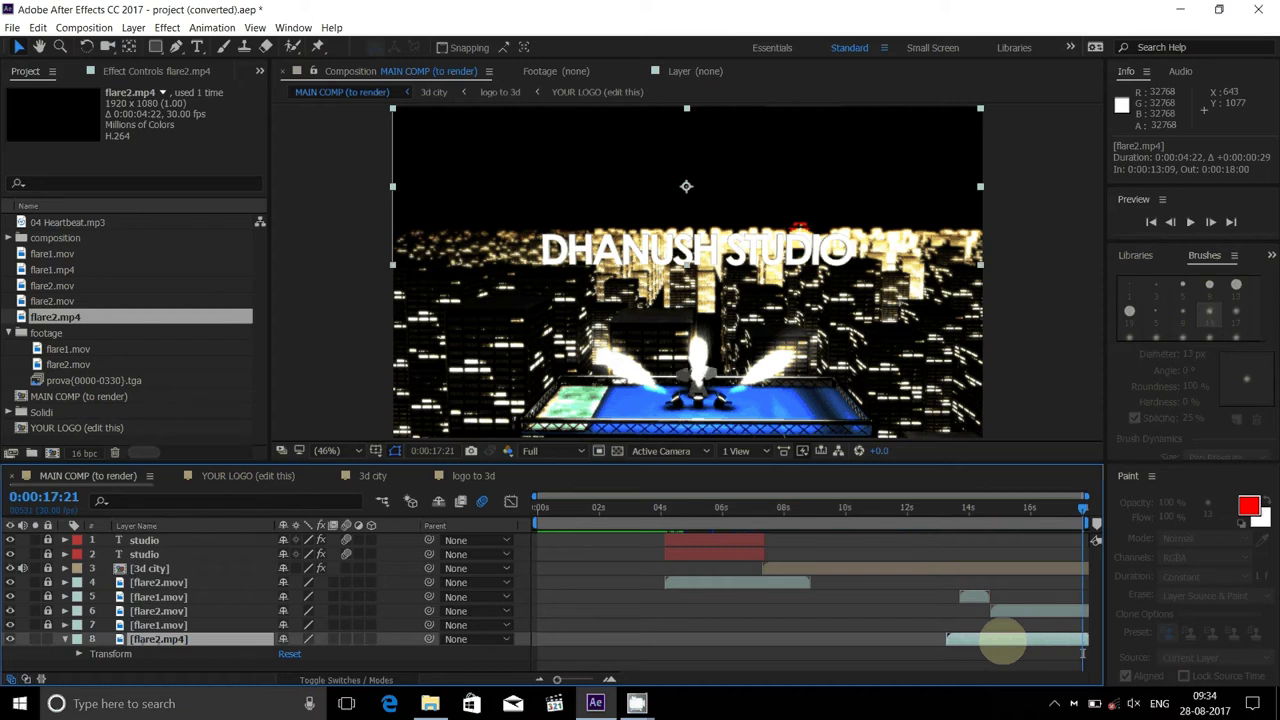
pyautogui.moveTo(1003, 640); pyautogui.dragTo(1005, 543)
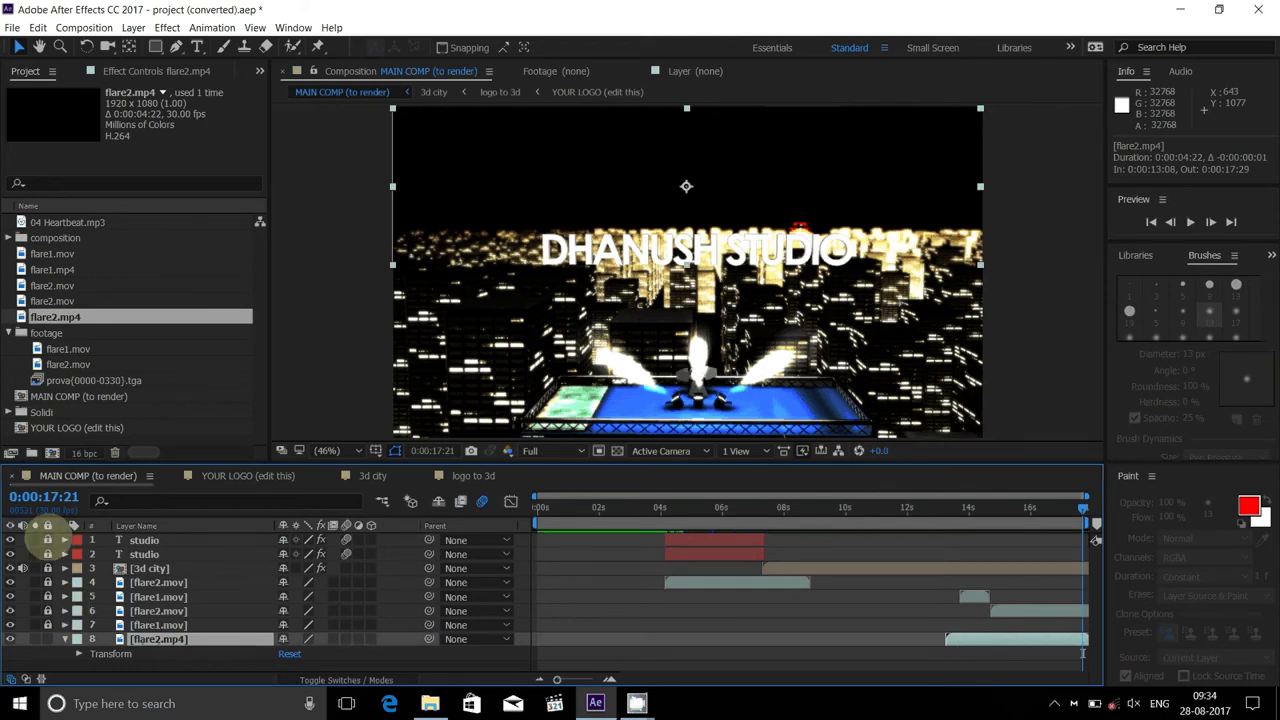
# Unlock both studio layers, 3d city and the flare layers, then start flare2.mp4 at 0:00:13:10
pyautogui.click(47, 540)
pyautogui.click(47, 554)
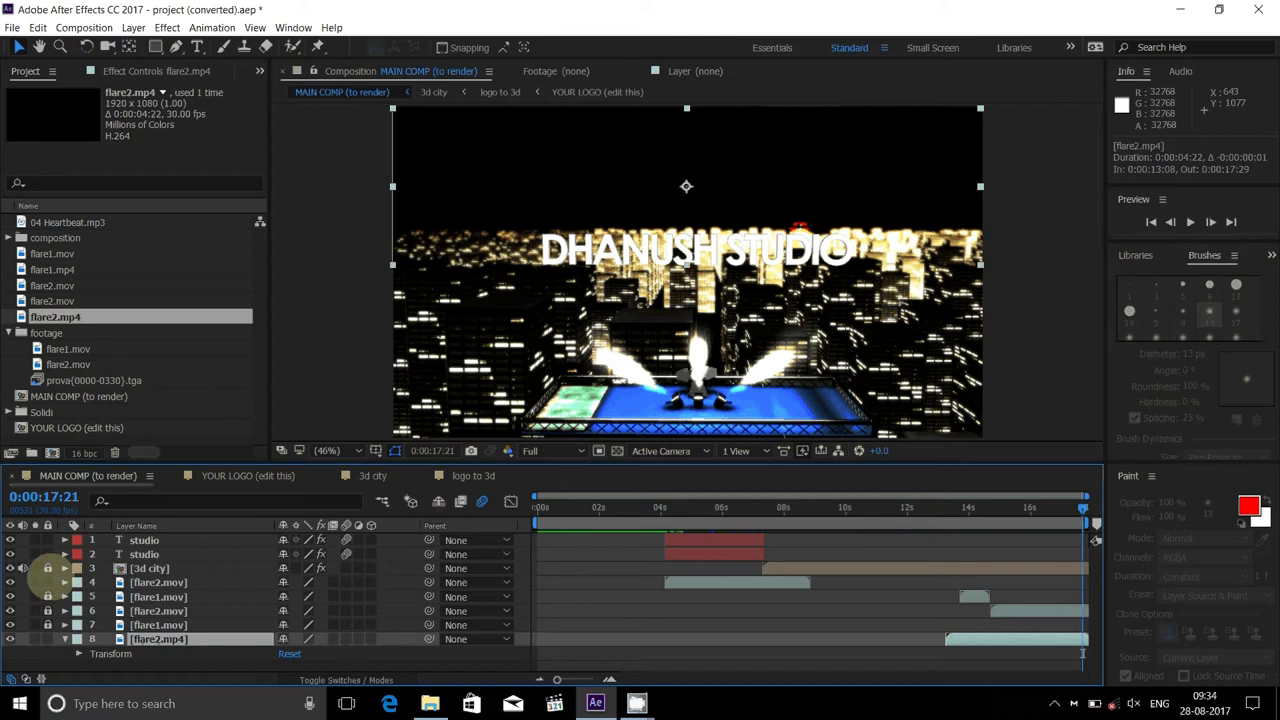
pyautogui.click(47, 568)
pyautogui.click(47, 610)
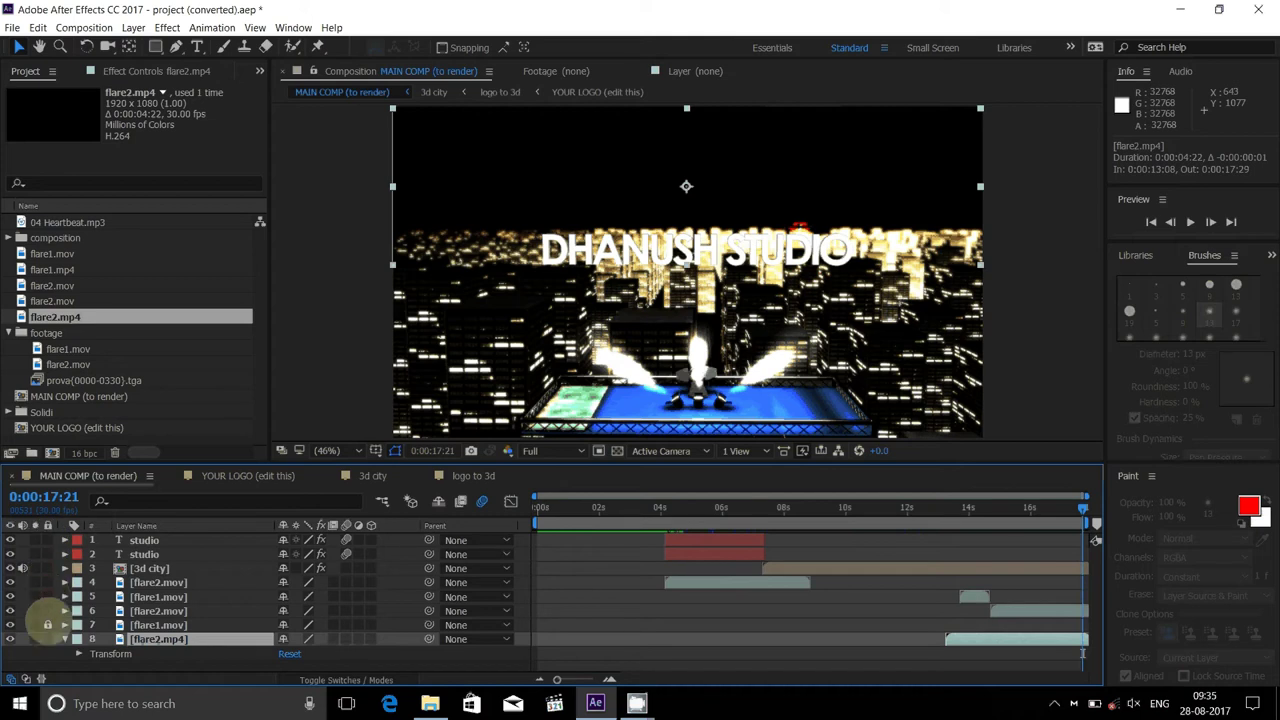
pyautogui.click(47, 624)
pyautogui.click(946, 637)
pyautogui.moveTo(946, 637)
pyautogui.mouseDown()
pyautogui.moveTo(971, 617)
pyautogui.moveTo(972, 540)
pyautogui.moveTo(934, 643)
pyautogui.mouseUp()
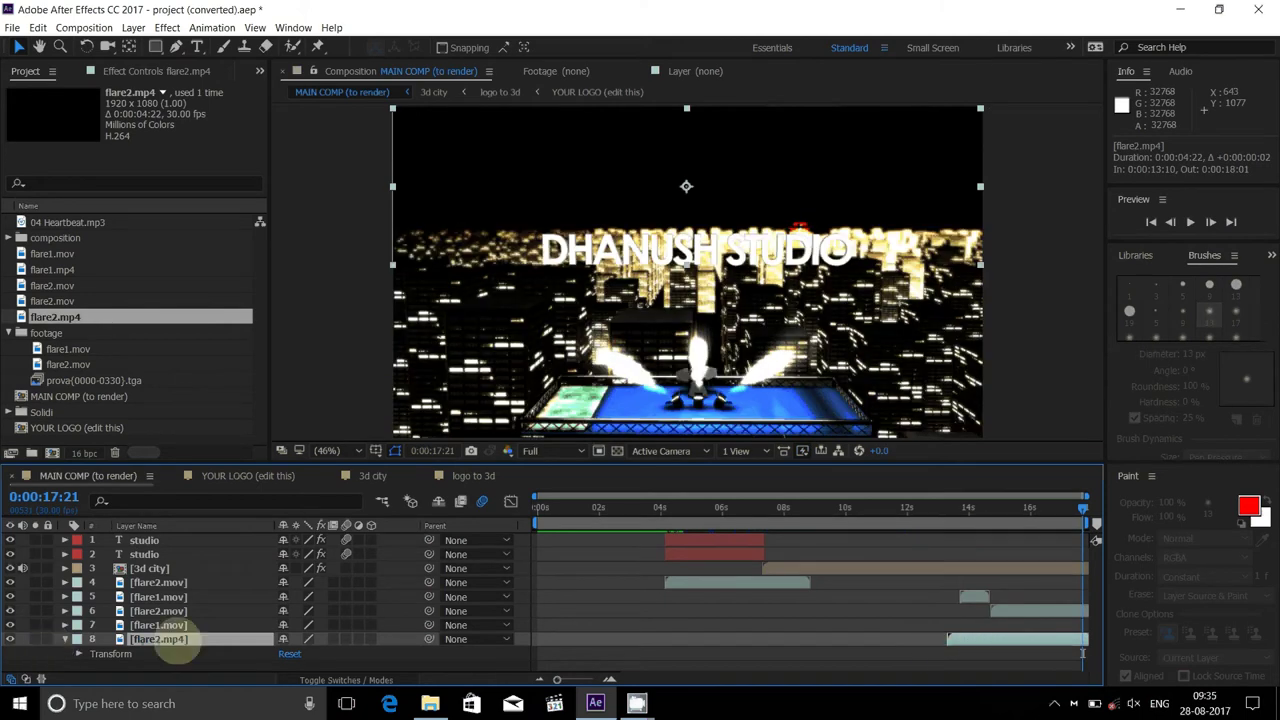
# Move flare2.mp4 to the top of the layer stack and start reshaping its height in the viewer
pyautogui.click(65, 639)
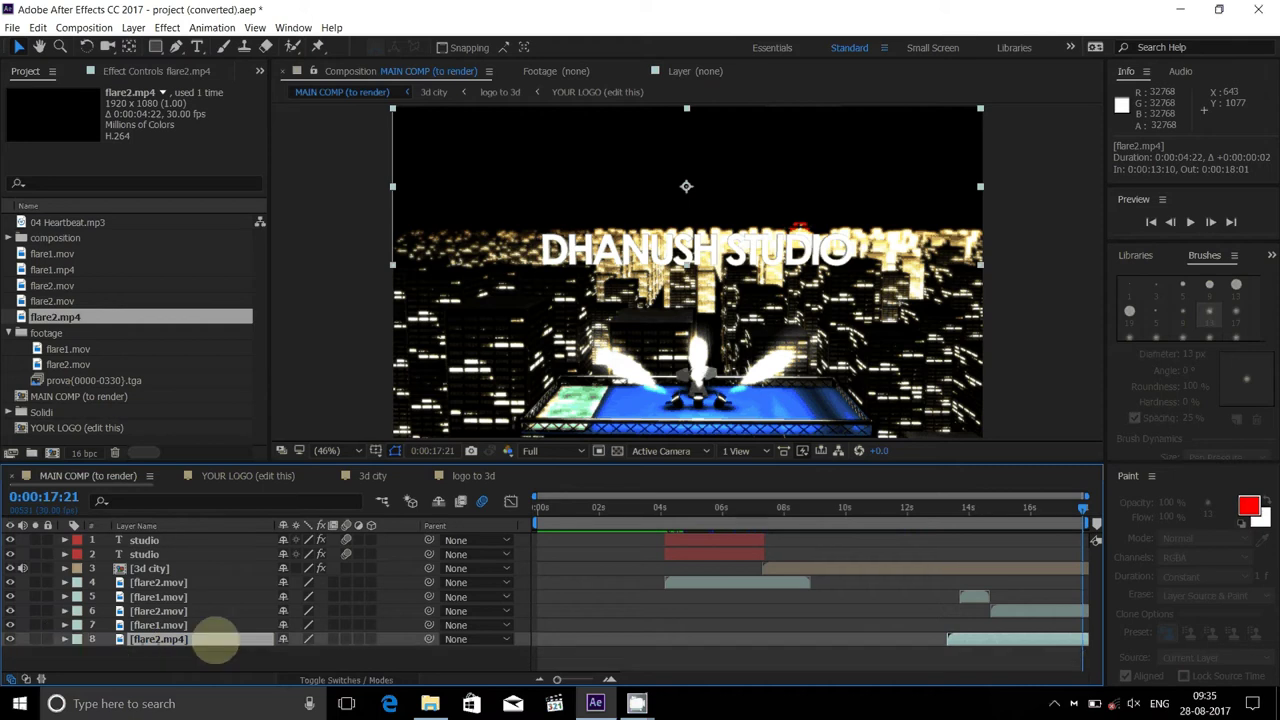
pyautogui.moveTo(215, 640); pyautogui.dragTo(210, 540)
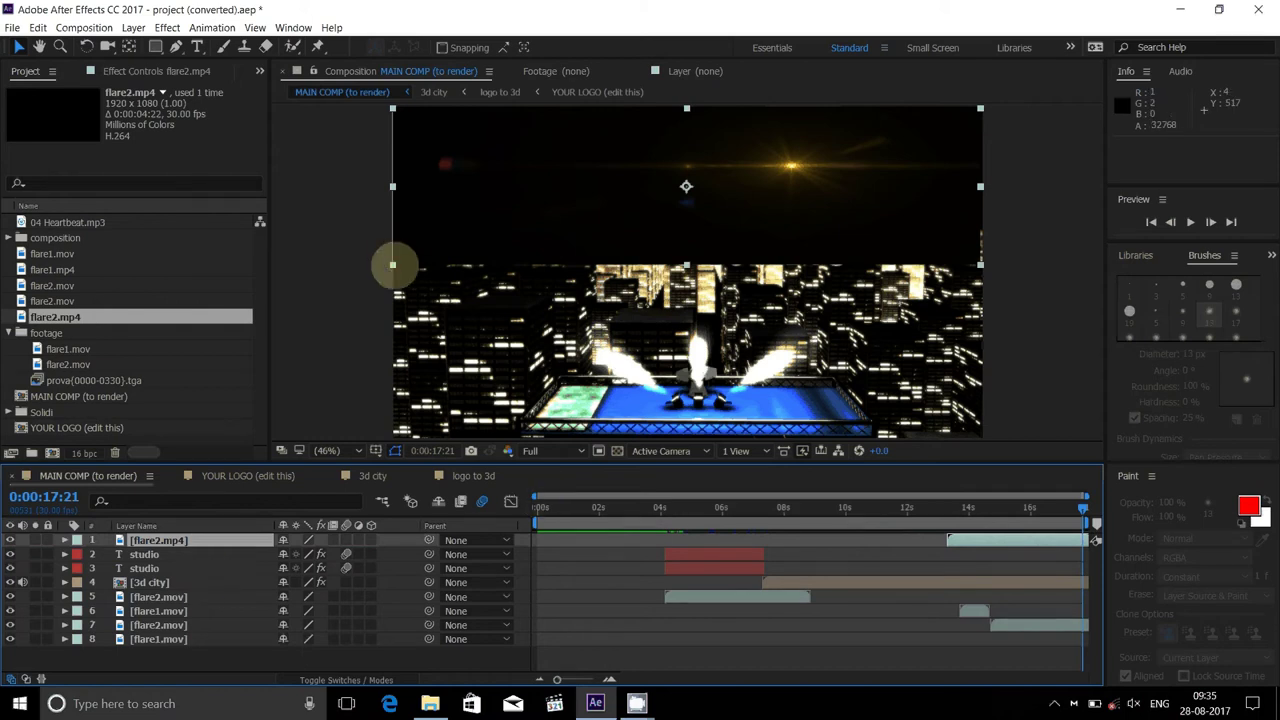
pyautogui.moveTo(394, 265); pyautogui.dragTo(399, 211)
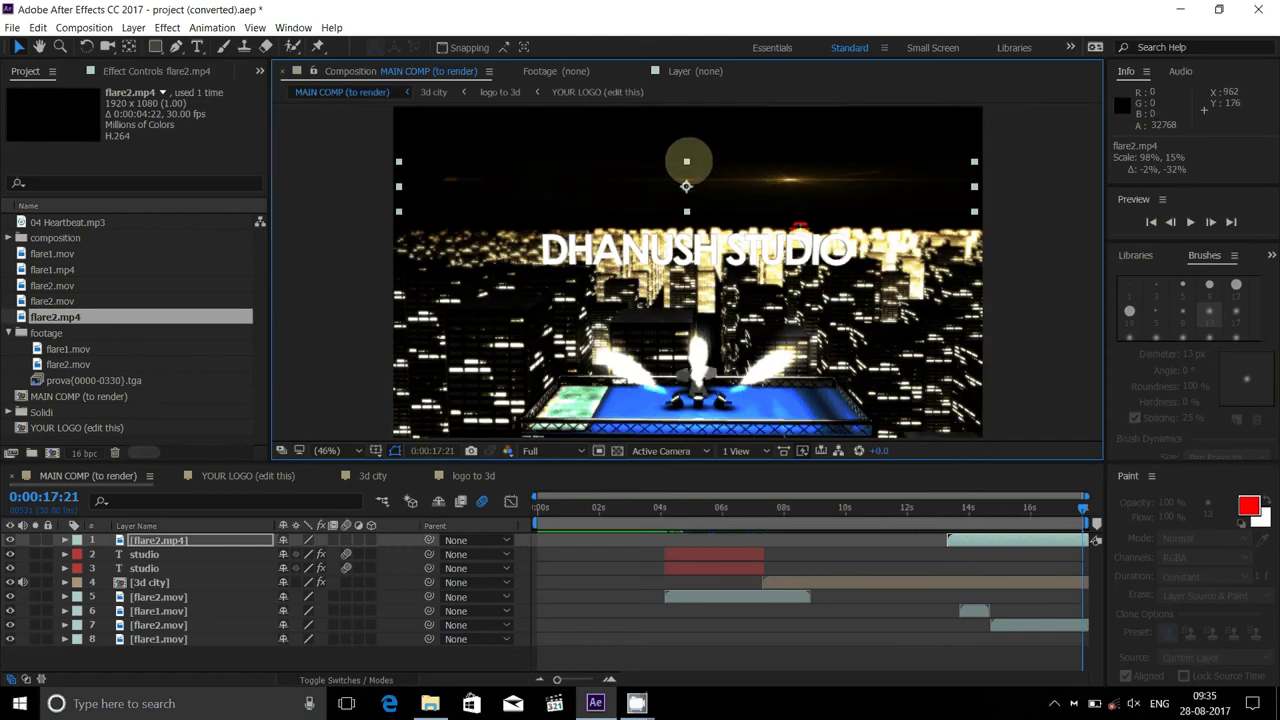
pyautogui.moveTo(686, 161); pyautogui.dragTo(687, 118)
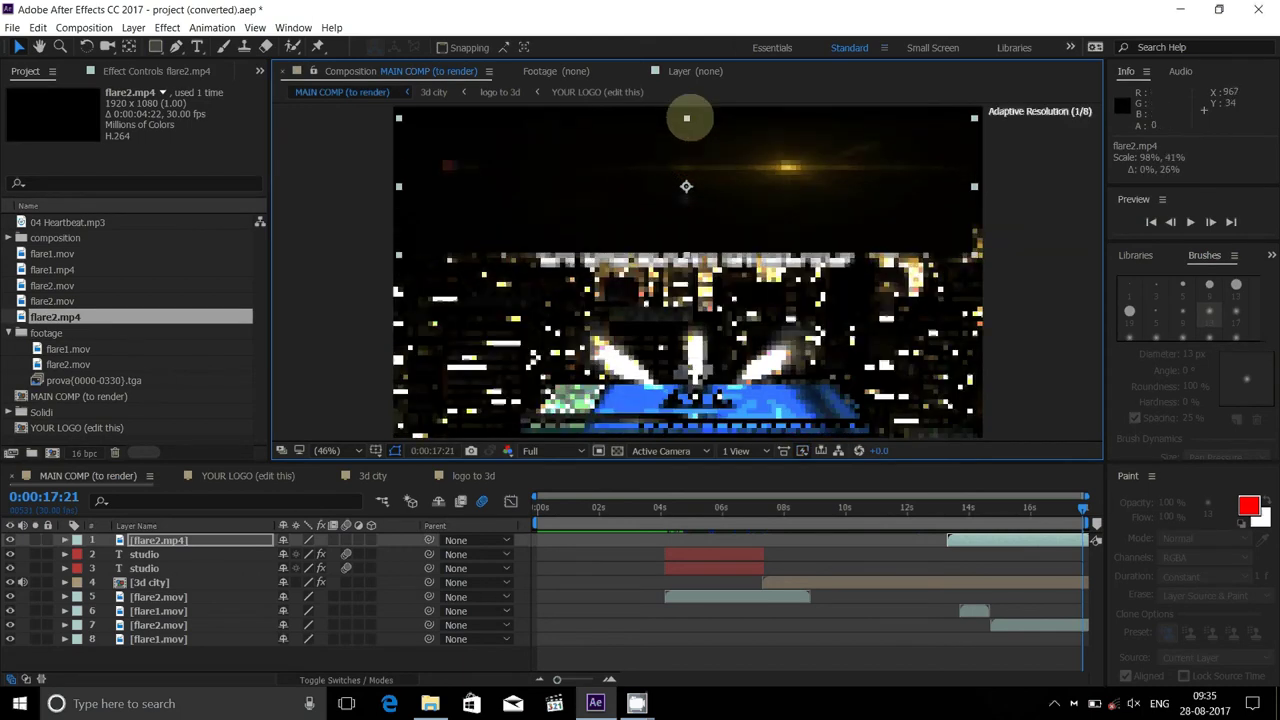
pyautogui.moveTo(686, 254); pyautogui.dragTo(686, 216)
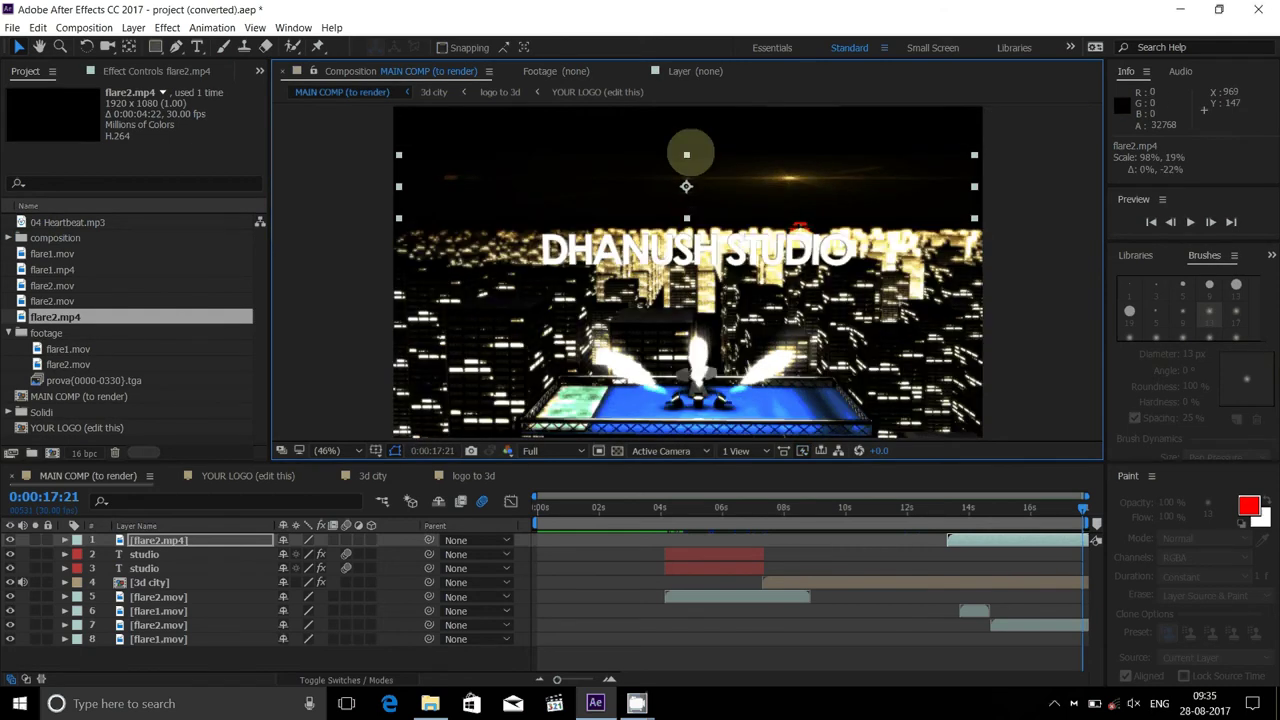
pyautogui.moveTo(687, 154)
pyautogui.mouseDown()
pyautogui.moveTo(686, 184)
pyautogui.moveTo(686, 119)
pyautogui.mouseUp()
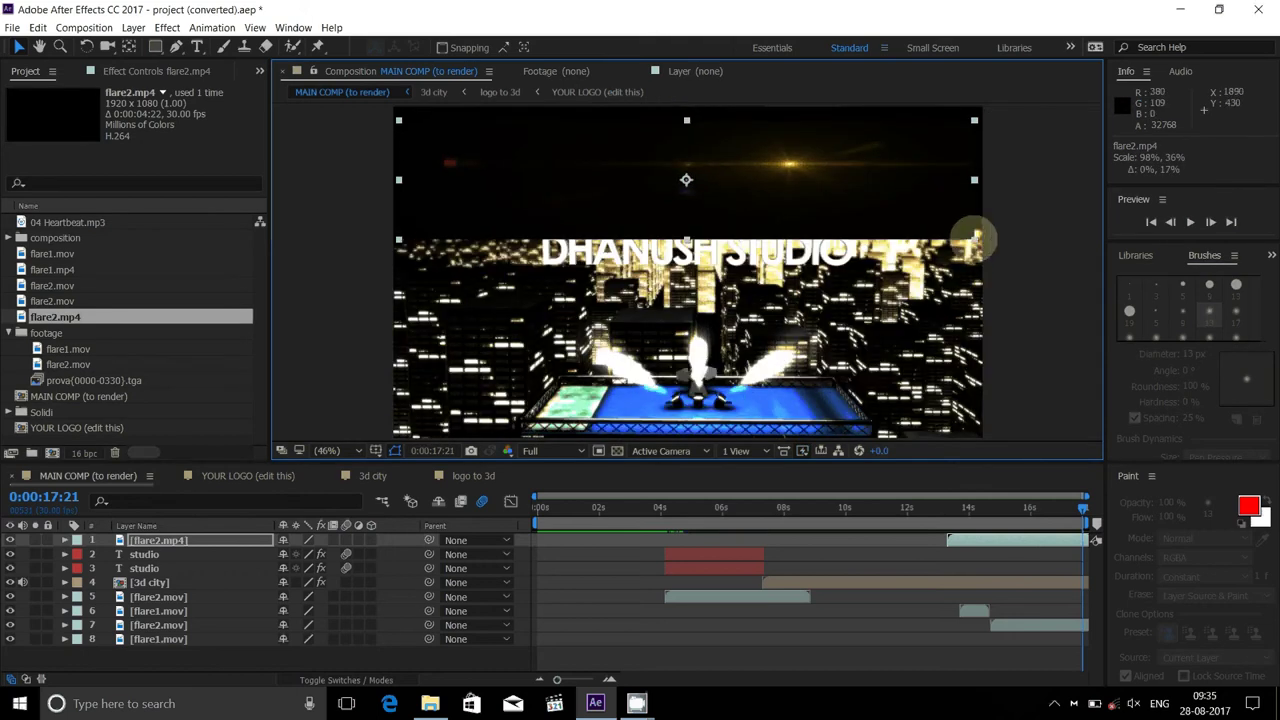
# Fine-tune the flare2.mp4 box to 100%, 37% scale as a glow strip above the skyline
pyautogui.click(978, 237)
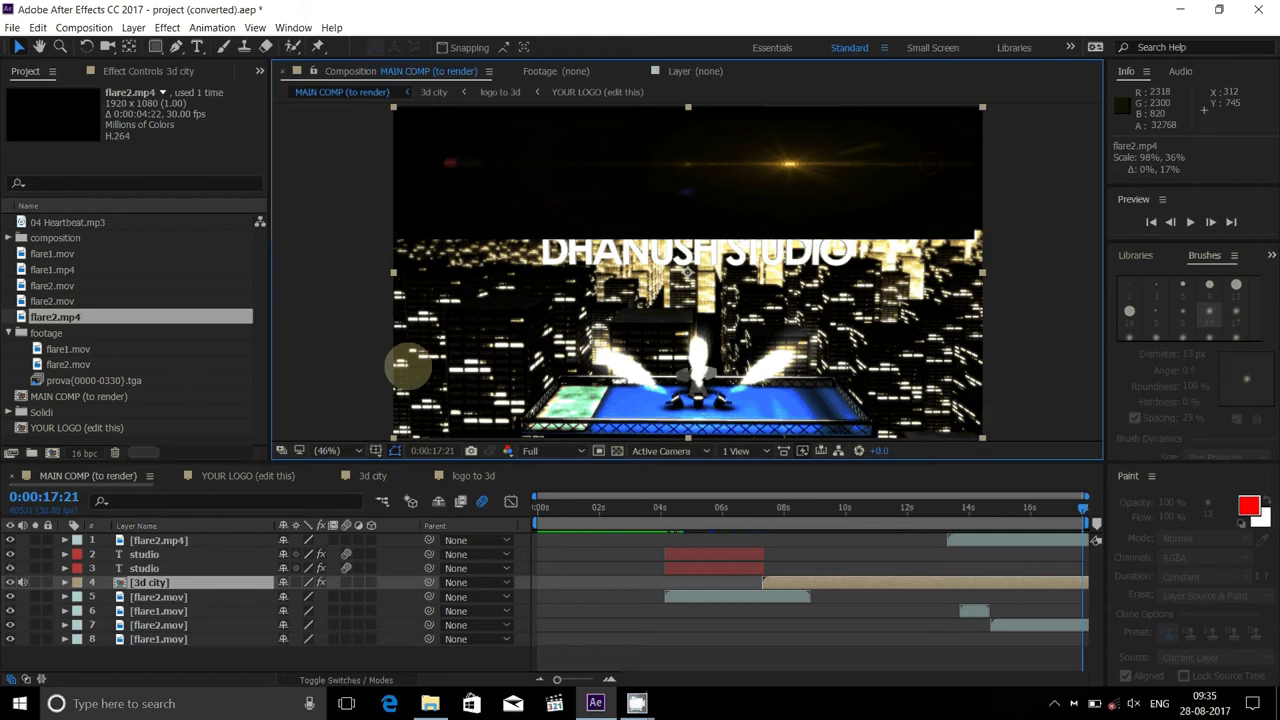
pyautogui.click(165, 540)
pyautogui.click(975, 232)
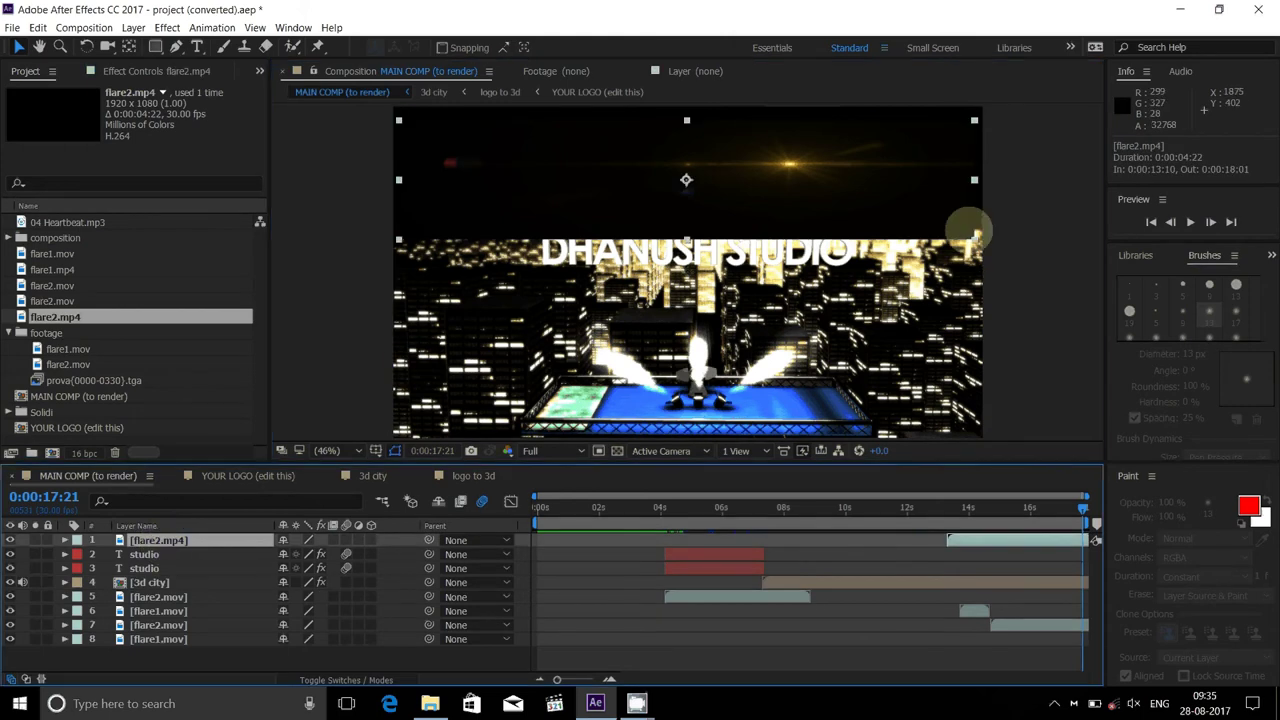
pyautogui.moveTo(975, 232); pyautogui.dragTo(977, 222)
pyautogui.moveTo(739, 167); pyautogui.dragTo(895, 187)
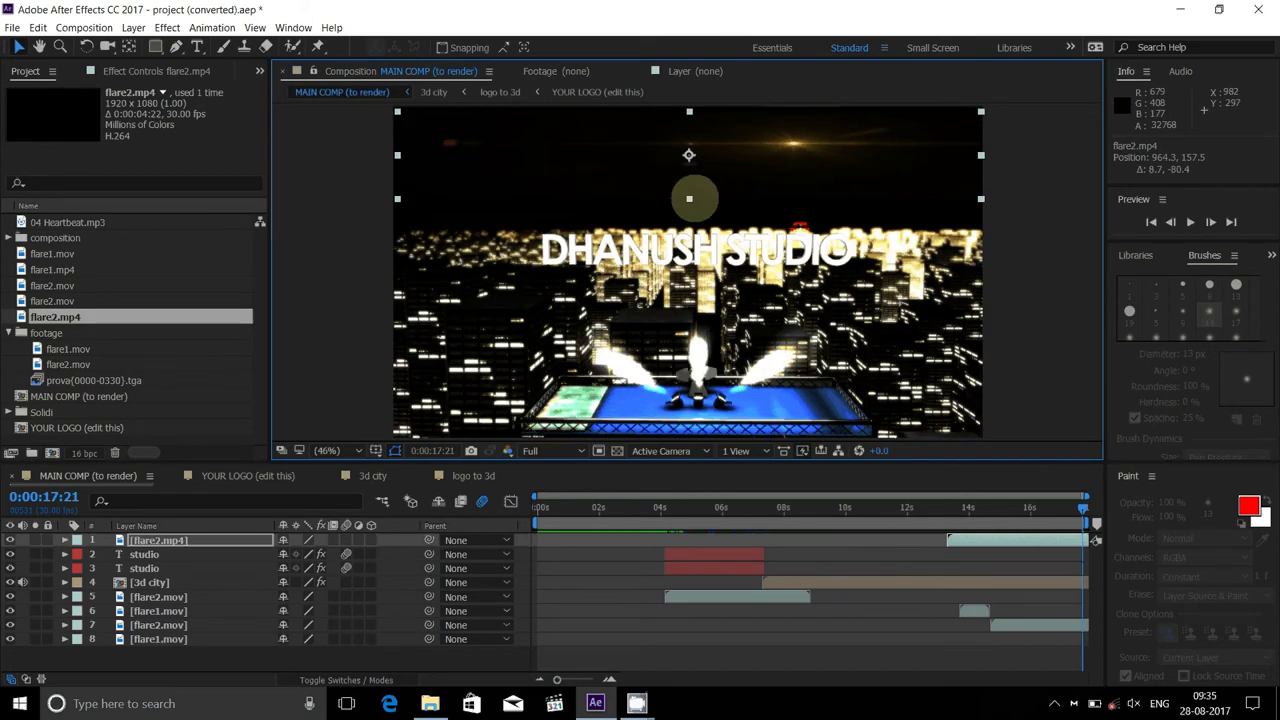
pyautogui.moveTo(689, 198); pyautogui.dragTo(689, 203)
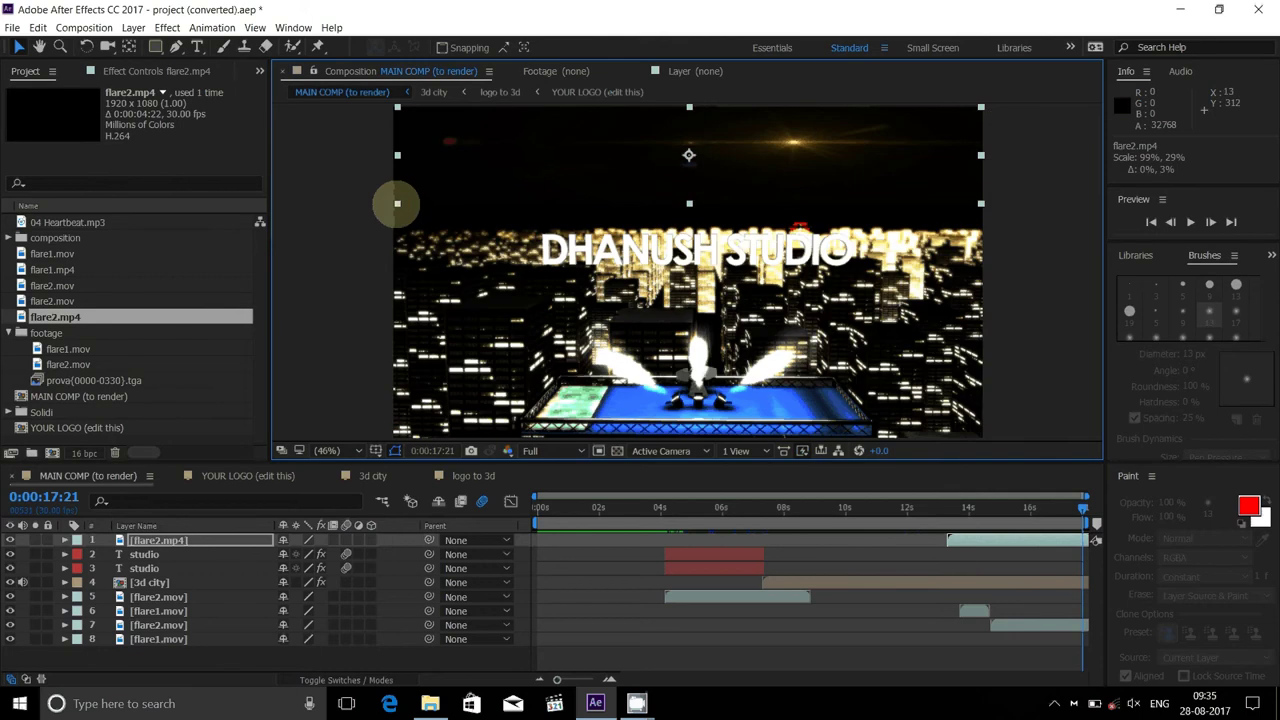
pyautogui.moveTo(397, 203); pyautogui.dragTo(394, 216)
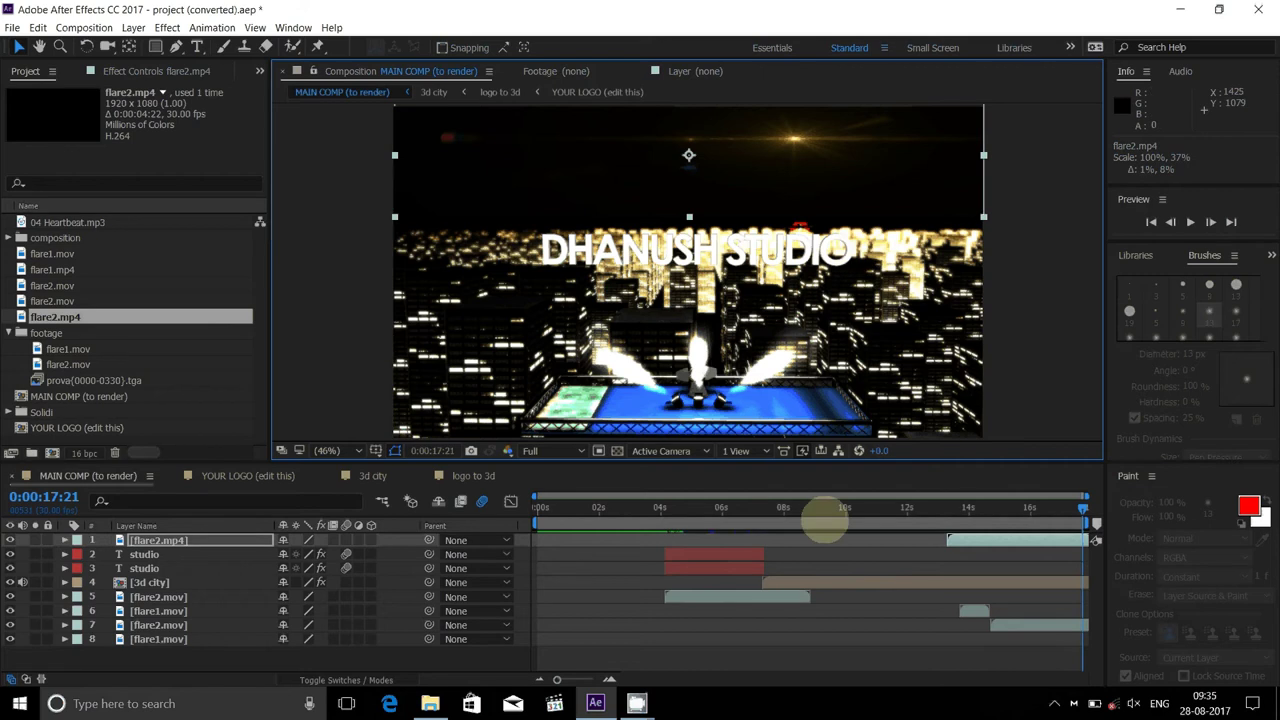
pyautogui.moveTo(1083, 508); pyautogui.dragTo(987, 508)
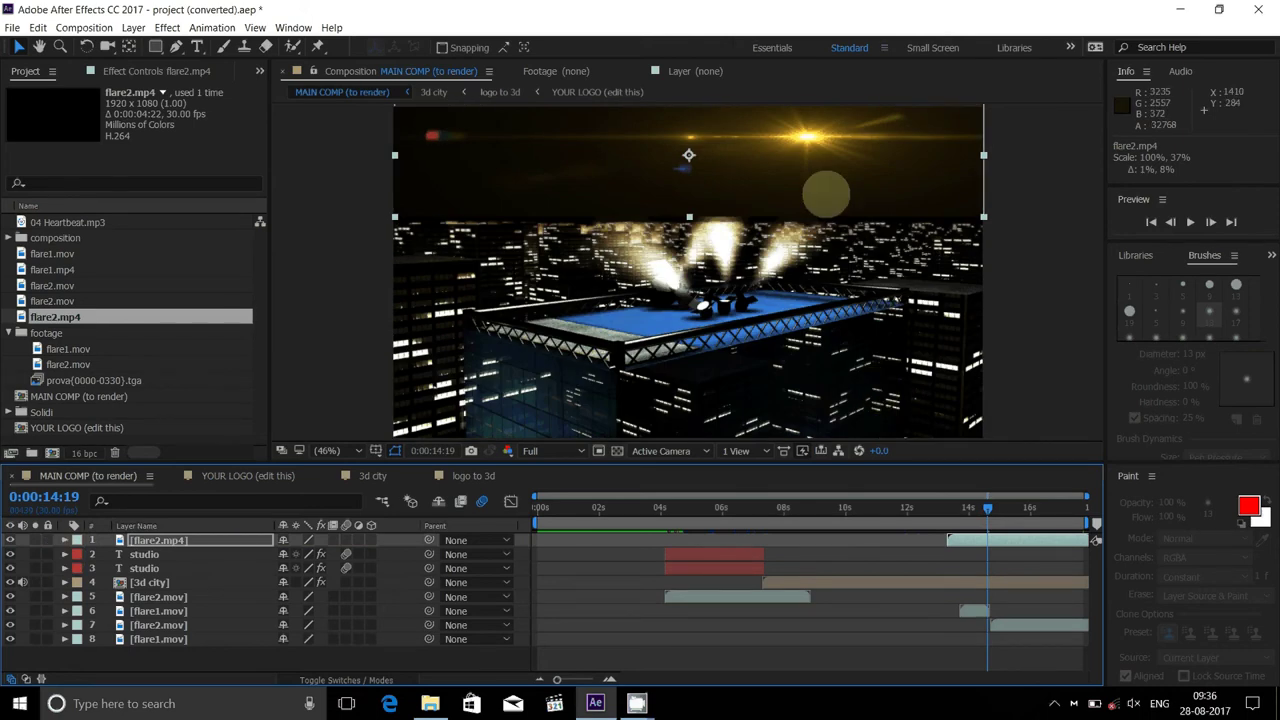
# Drag flare2.mp4 down to layer 3, just above 3d city, then scrub back to about 8 seconds
pyautogui.click(825, 193)
pyautogui.click(833, 249)
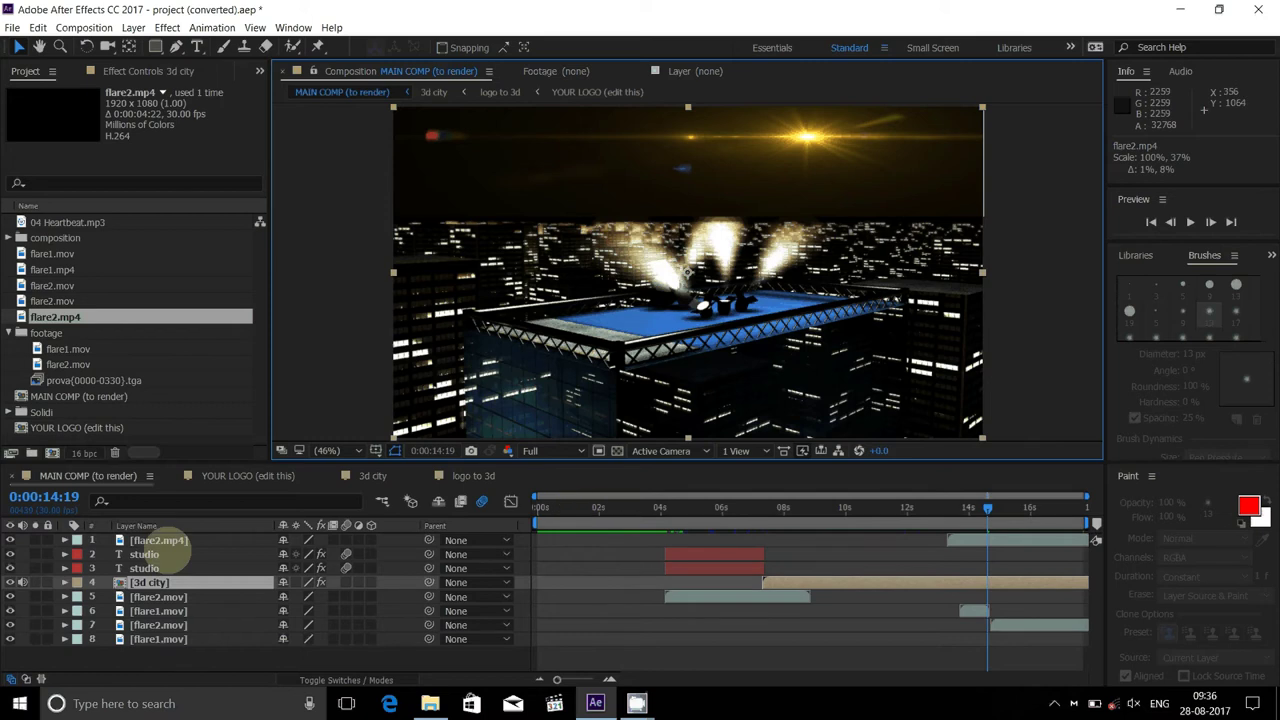
pyautogui.click(160, 540)
pyautogui.moveTo(160, 540); pyautogui.dragTo(152, 578)
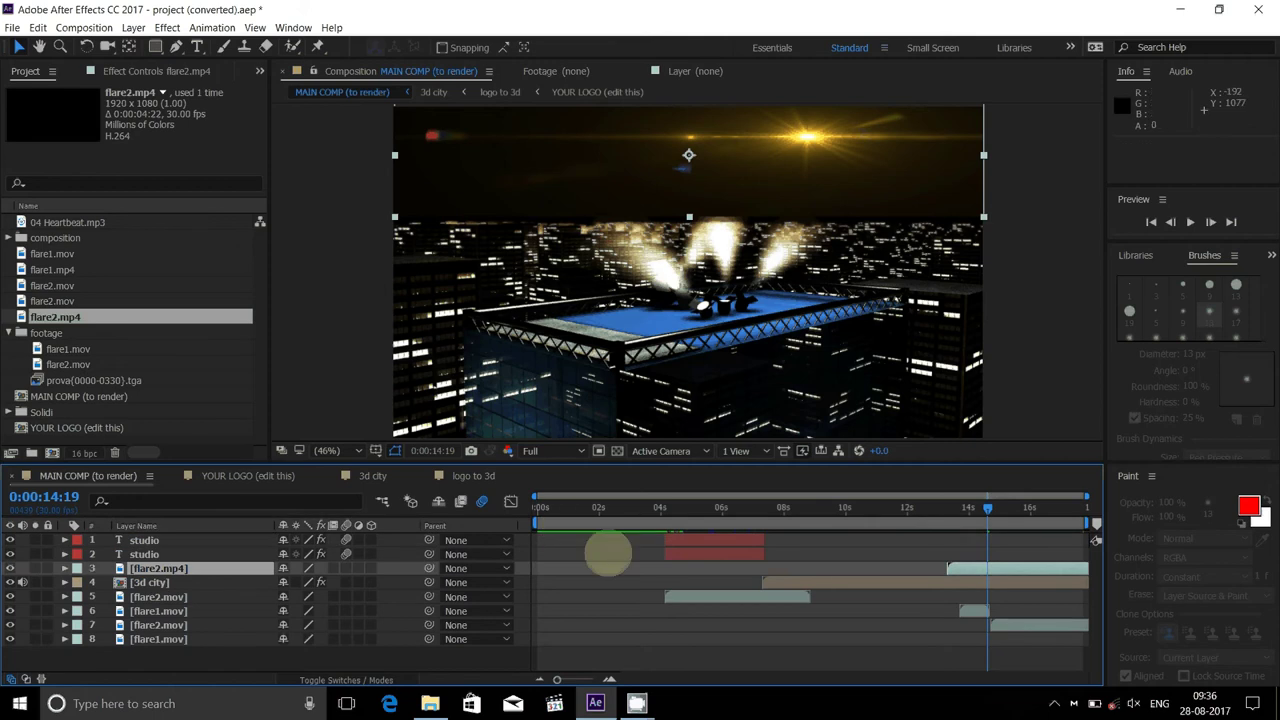
pyautogui.click(986, 508)
pyautogui.moveTo(968, 518); pyautogui.dragTo(779, 540)
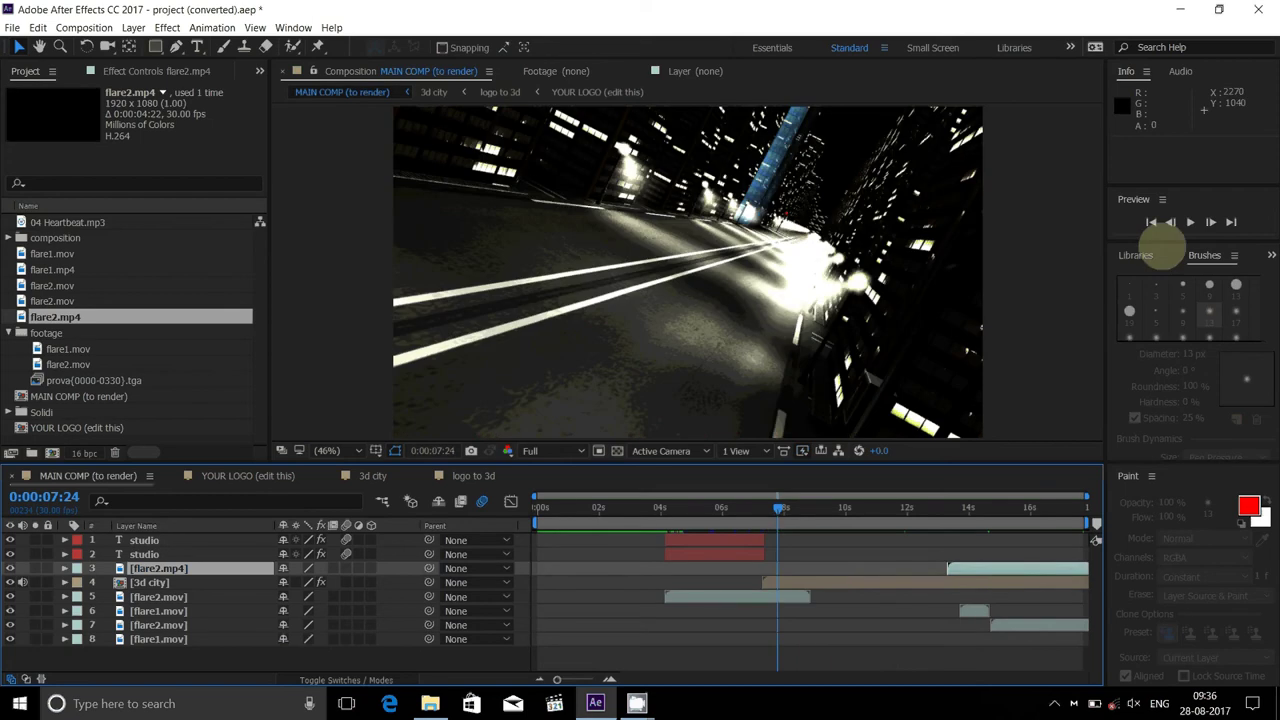
# Run a RAM preview of the intro with the flare and stop it at 0:00:13:26
pyautogui.click(1189, 222)
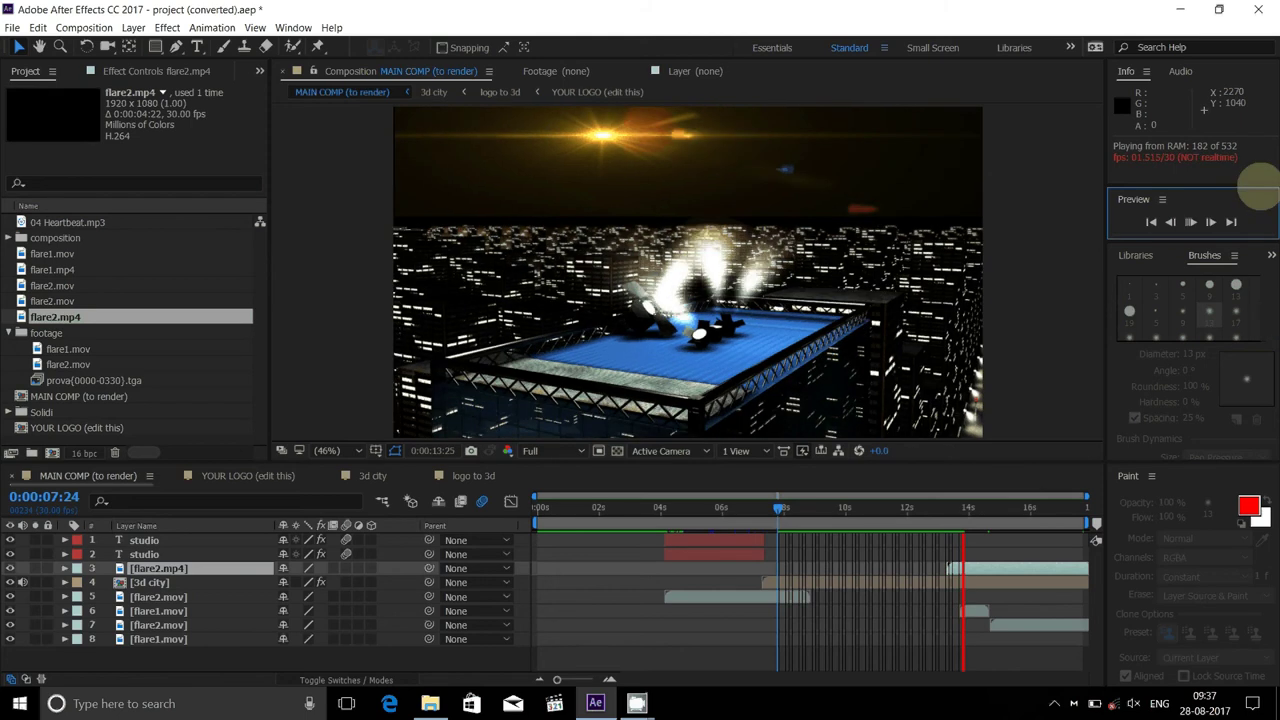
pyautogui.click(1195, 222)
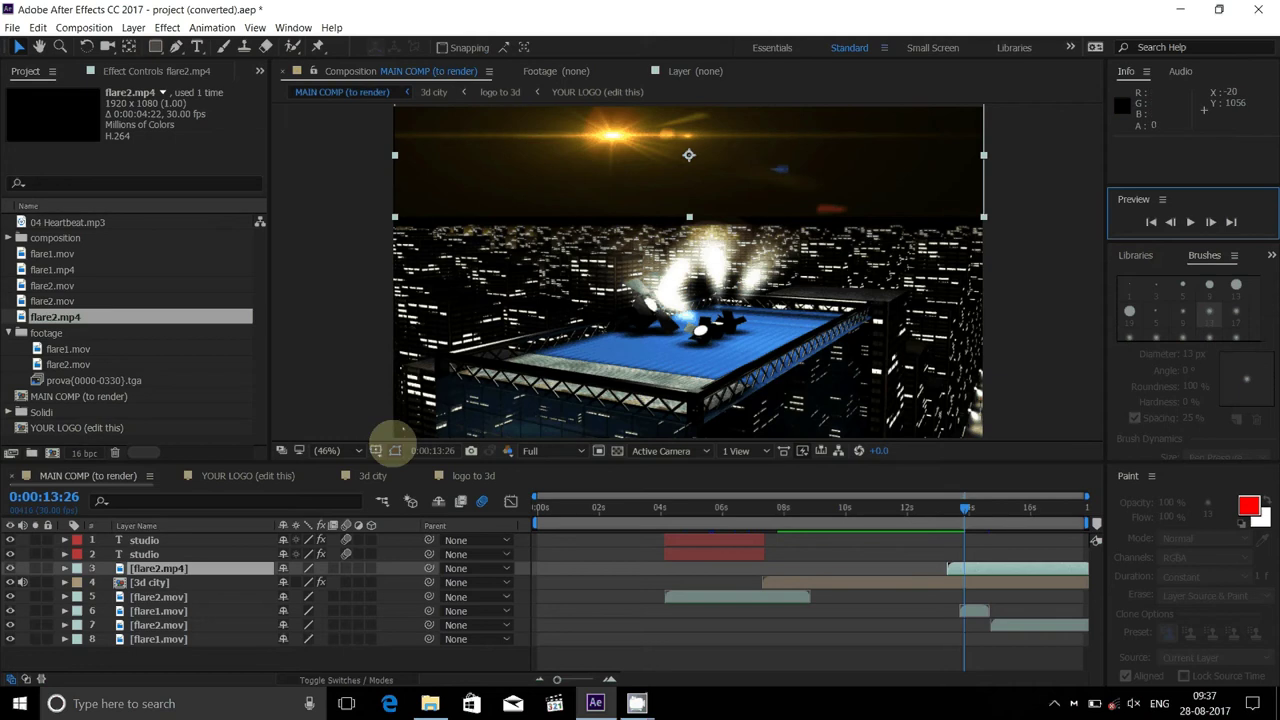
# Reset the flare2.mp4 layer's transform and view its source footage on its own
pyautogui.click(396, 450)
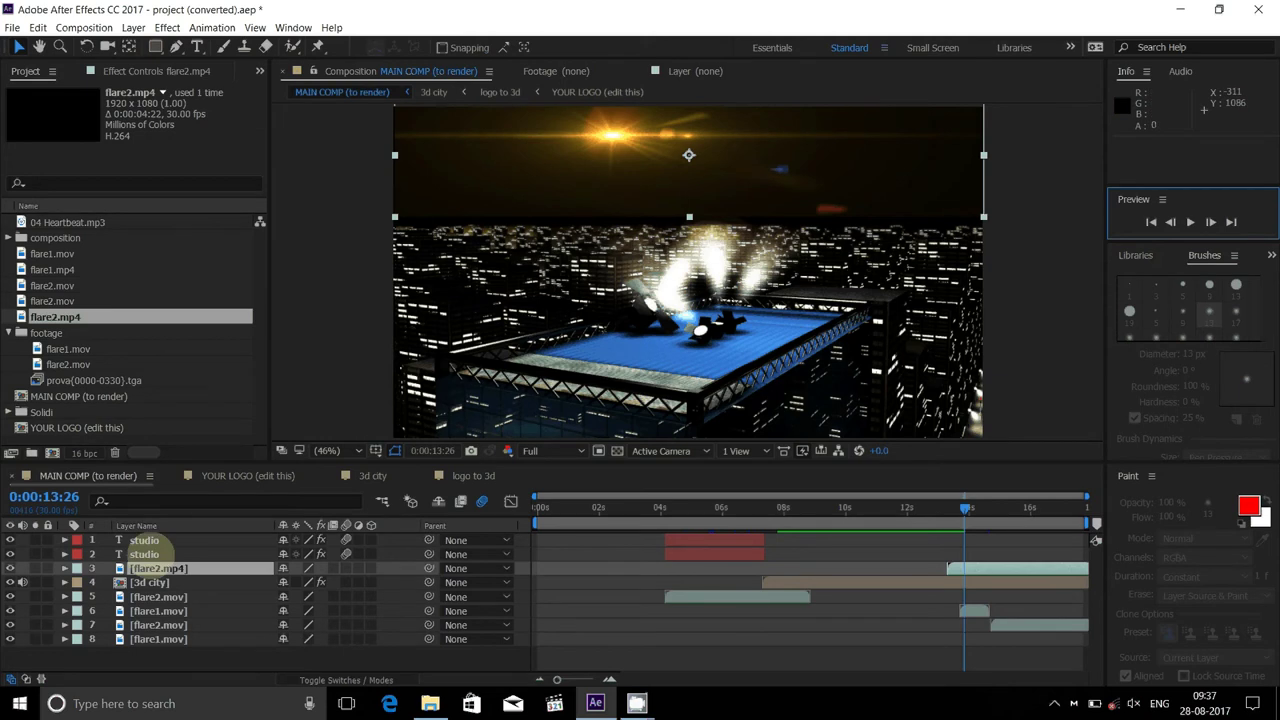
pyautogui.click(64, 568)
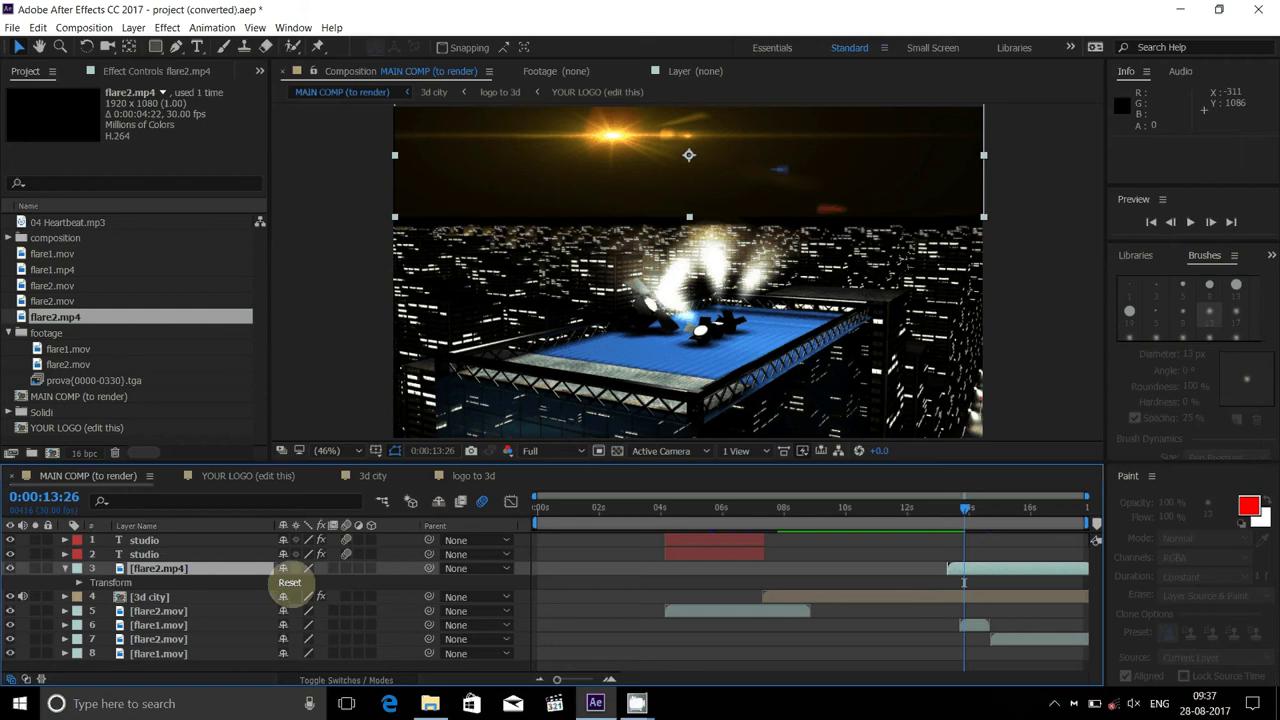
pyautogui.click(289, 582)
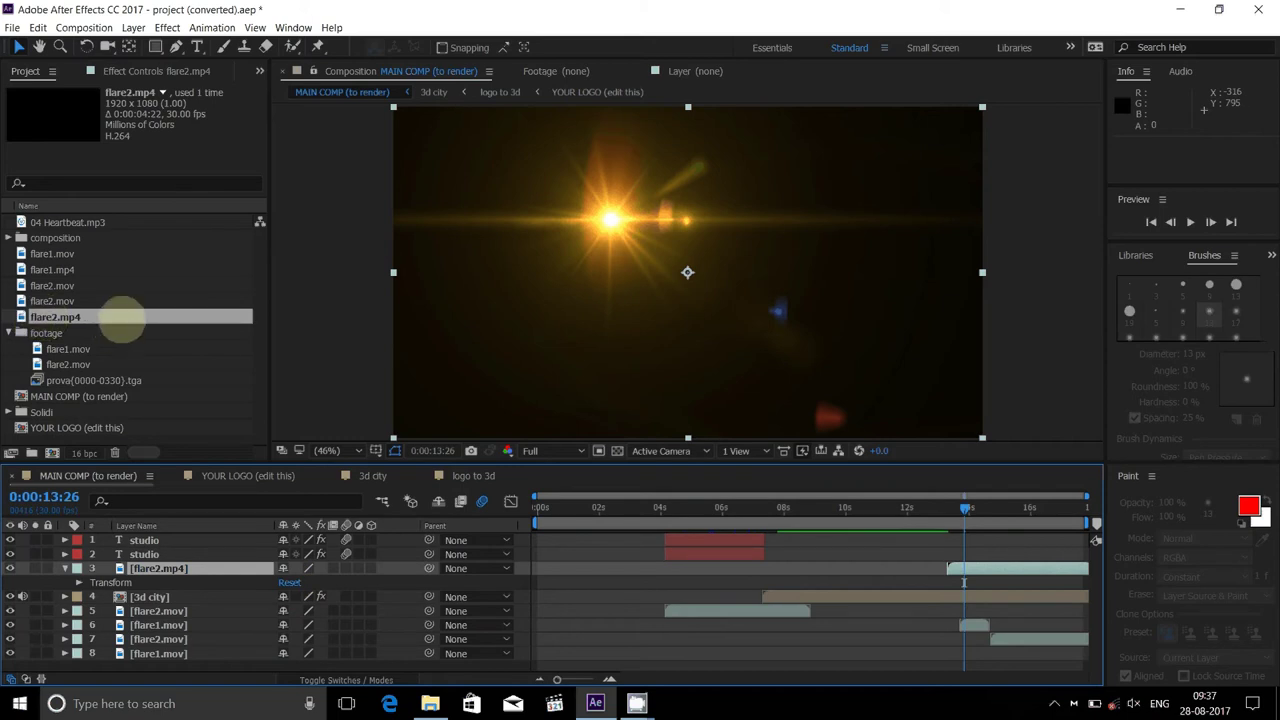
pyautogui.doubleClick(121, 319)
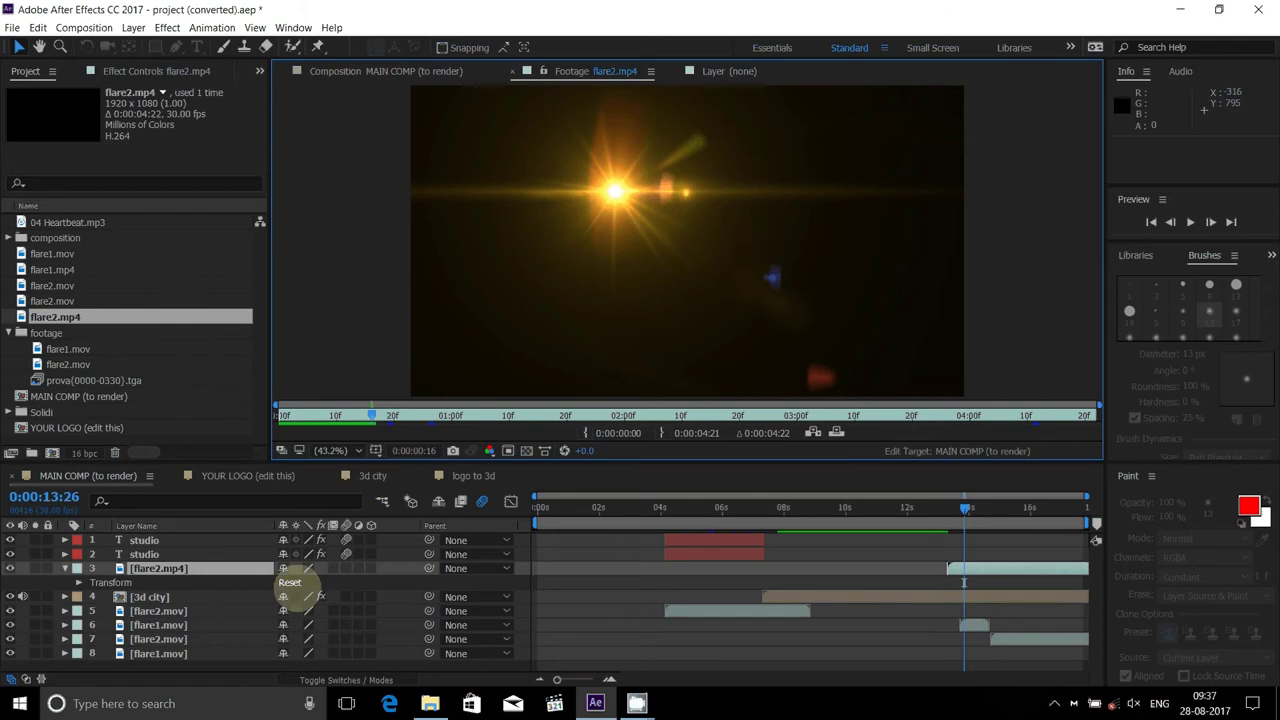
pyautogui.click(289, 582)
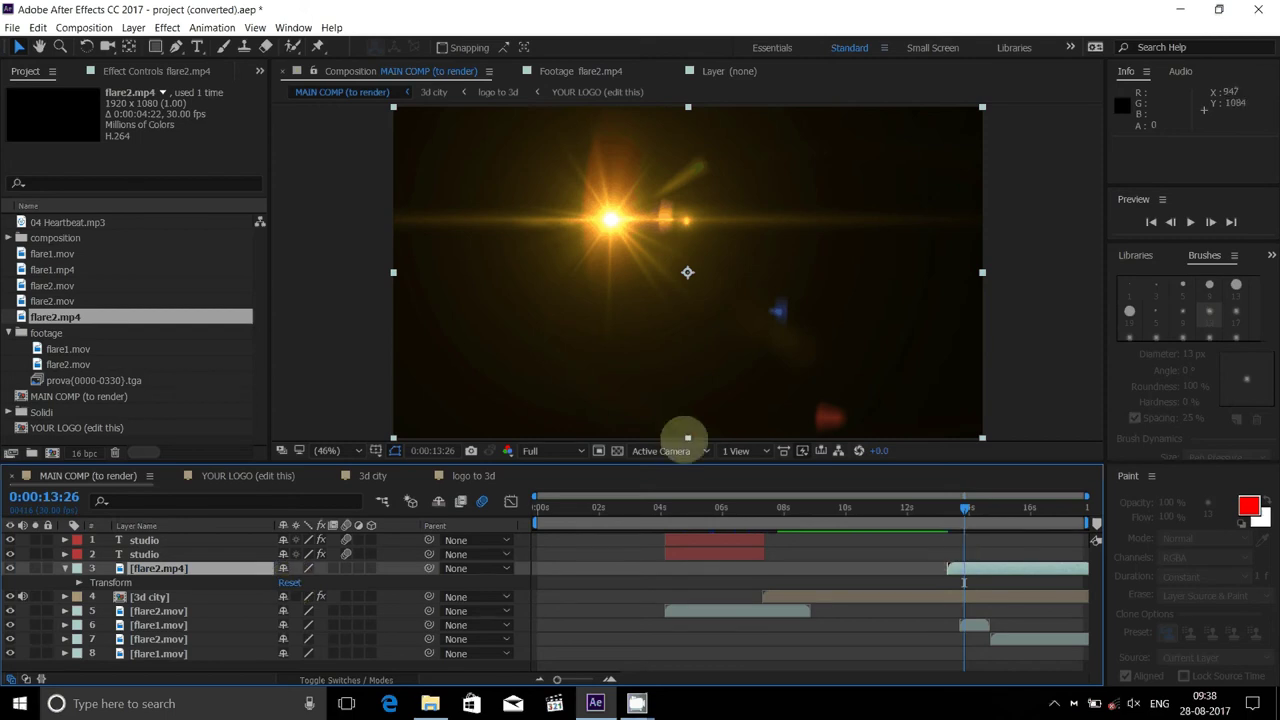
# Squash the flare layer to about 100%, 38% and move it up near the top of the frame
pyautogui.moveTo(688, 437); pyautogui.dragTo(688, 327)
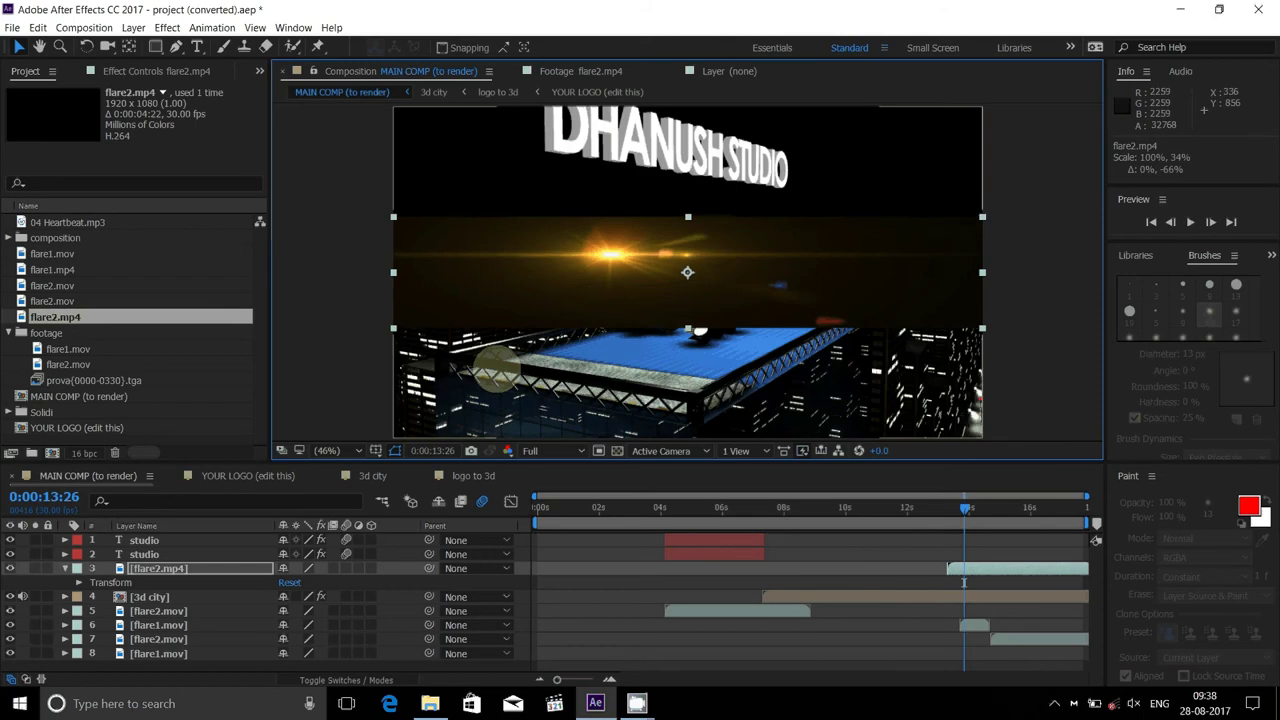
pyautogui.moveTo(650, 229)
pyautogui.mouseDown()
pyautogui.moveTo(654, 121)
pyautogui.moveTo(643, 133)
pyautogui.mouseUp()
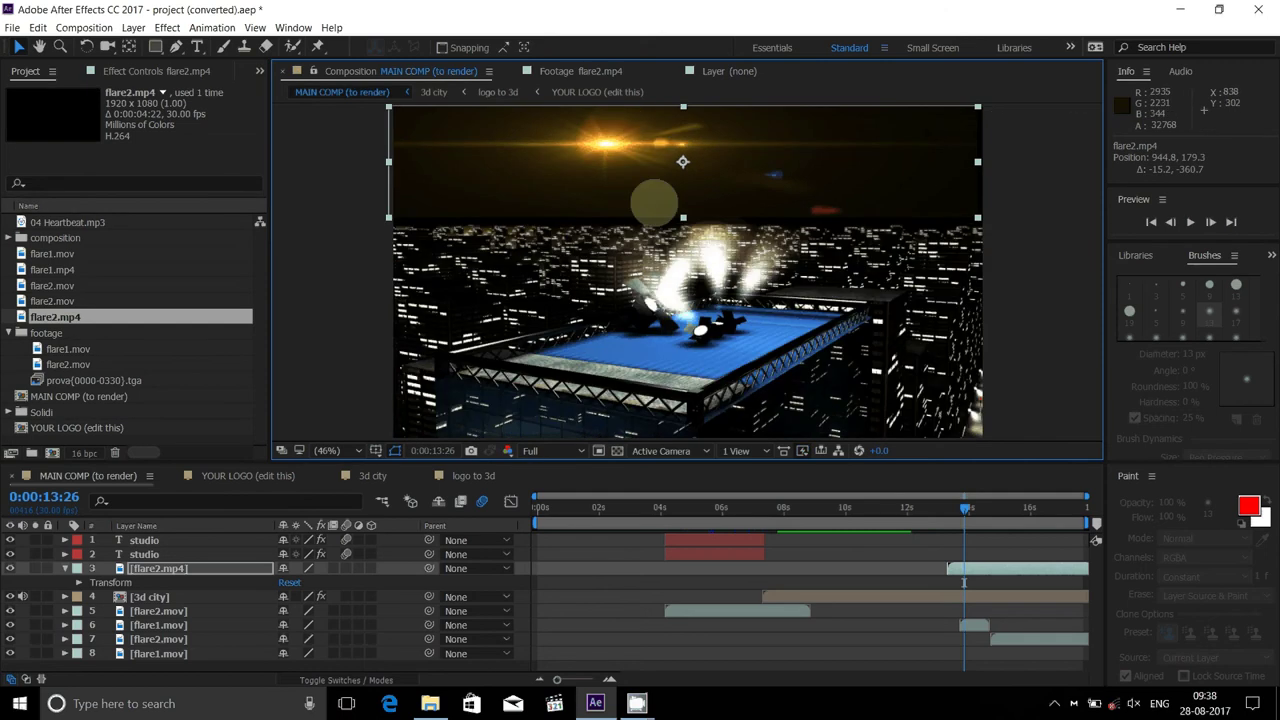
pyautogui.moveTo(683, 216); pyautogui.dragTo(684, 224)
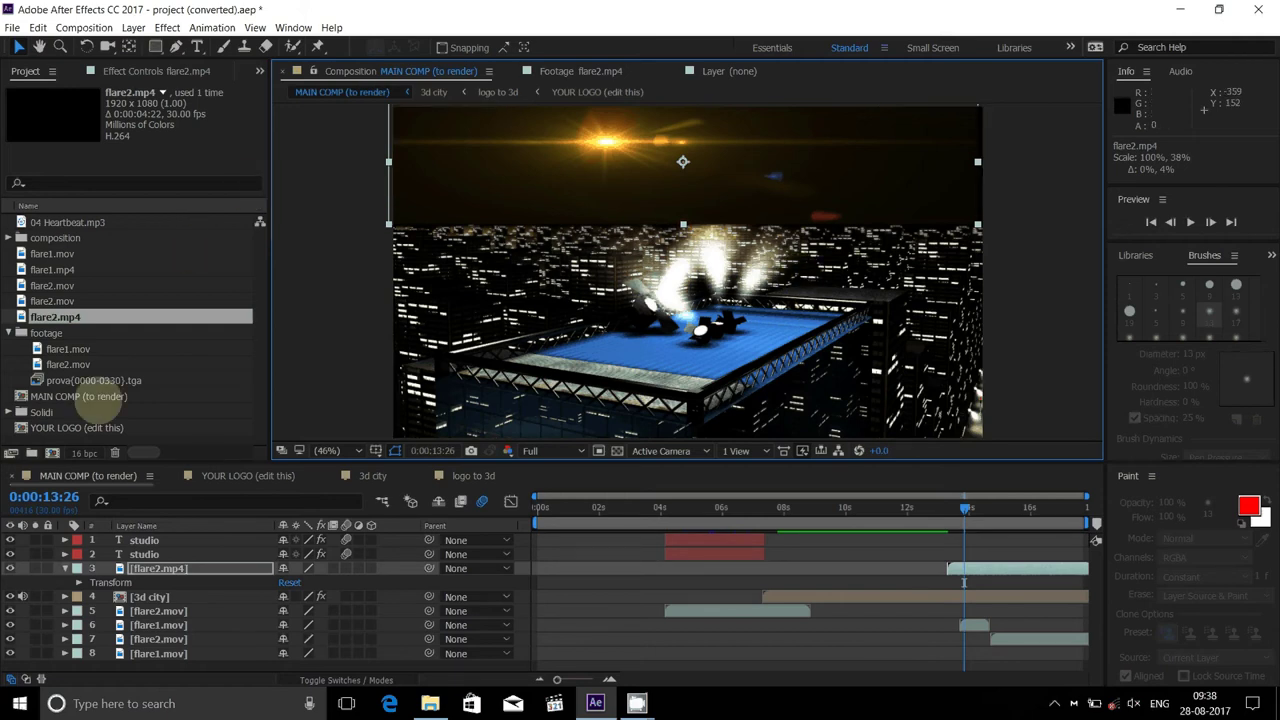
# Drag flare2.mp4 below the [3d city] layer and select 3d city
pyautogui.rightClick(104, 317)
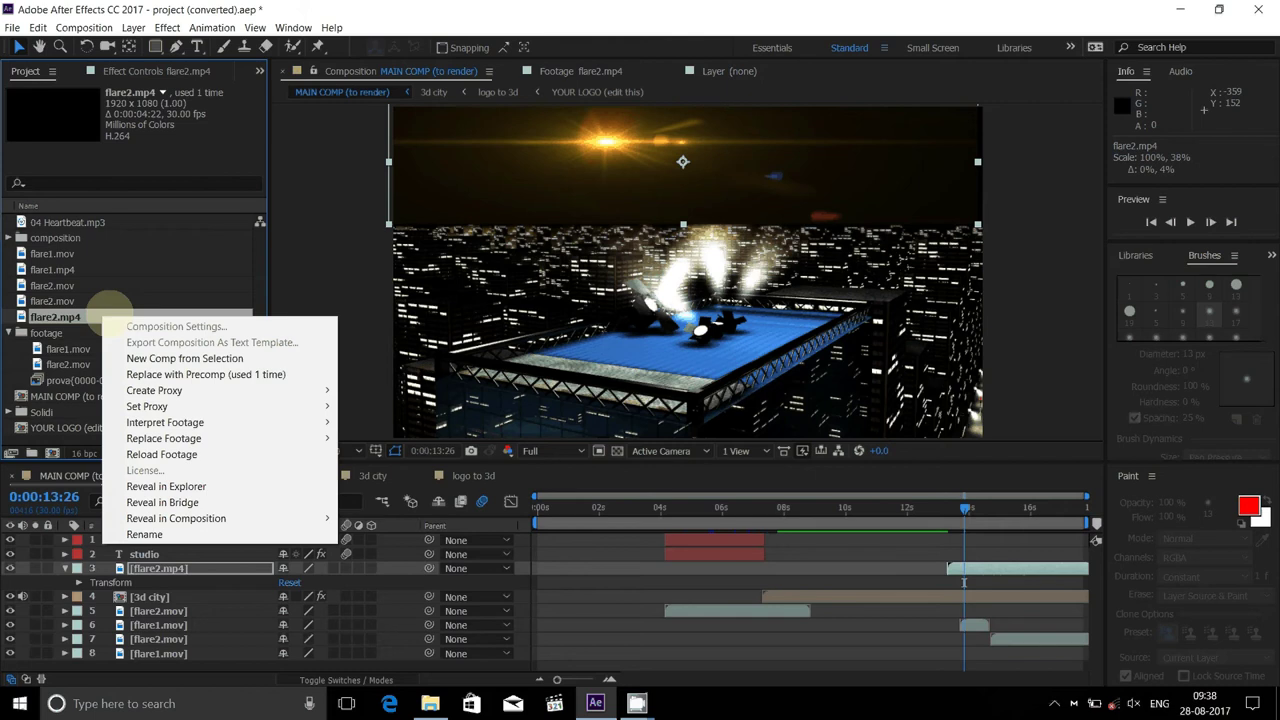
pyautogui.click(738, 184)
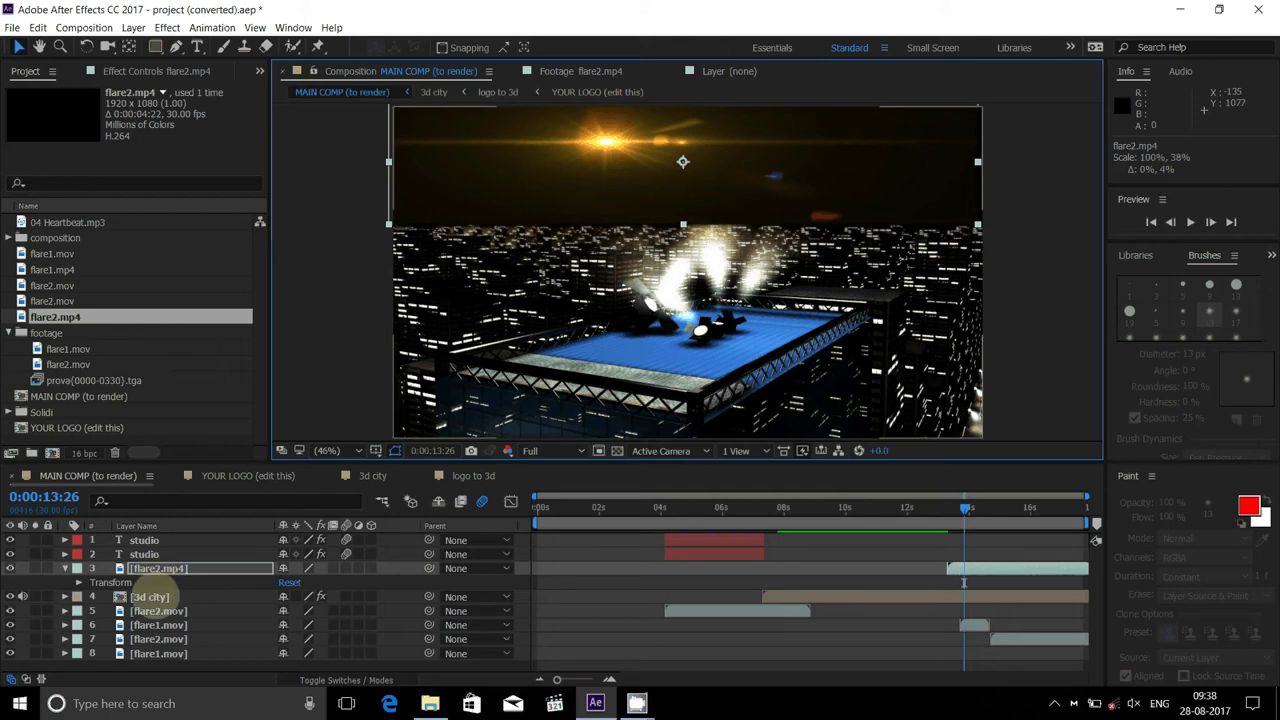
pyautogui.press('Return')
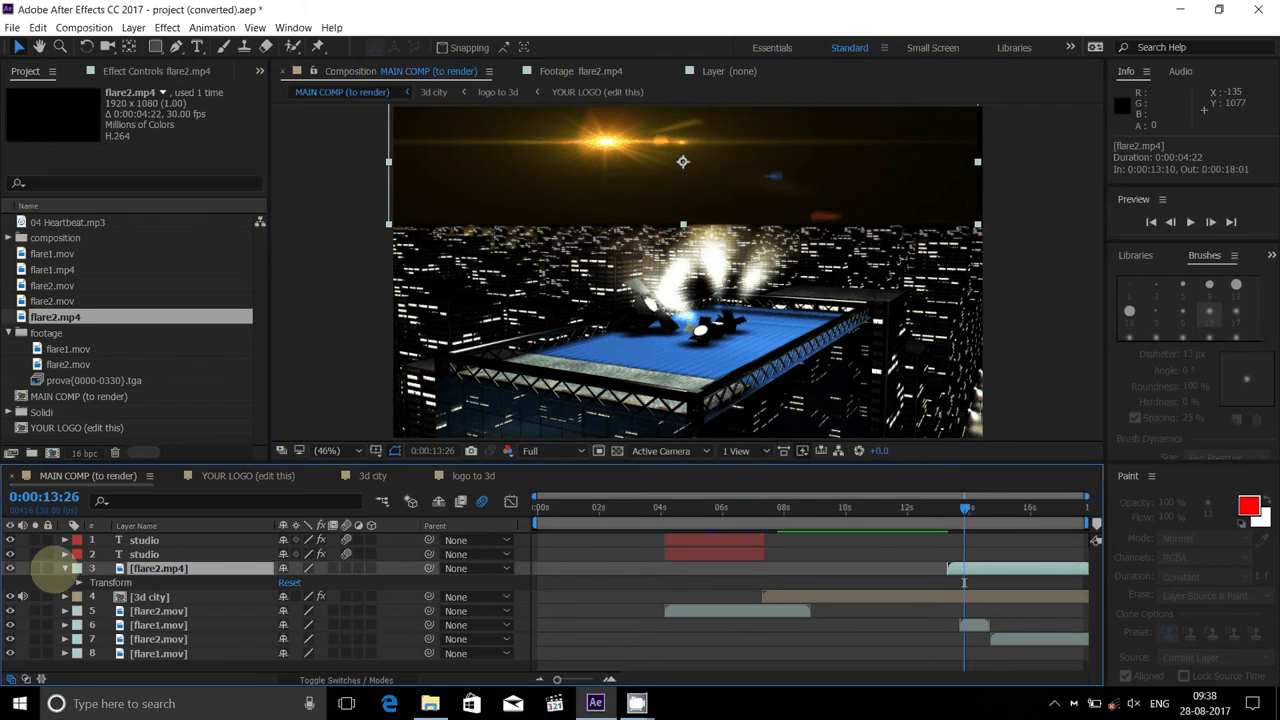
pyautogui.click(64, 568)
pyautogui.moveTo(160, 560); pyautogui.dragTo(150, 585)
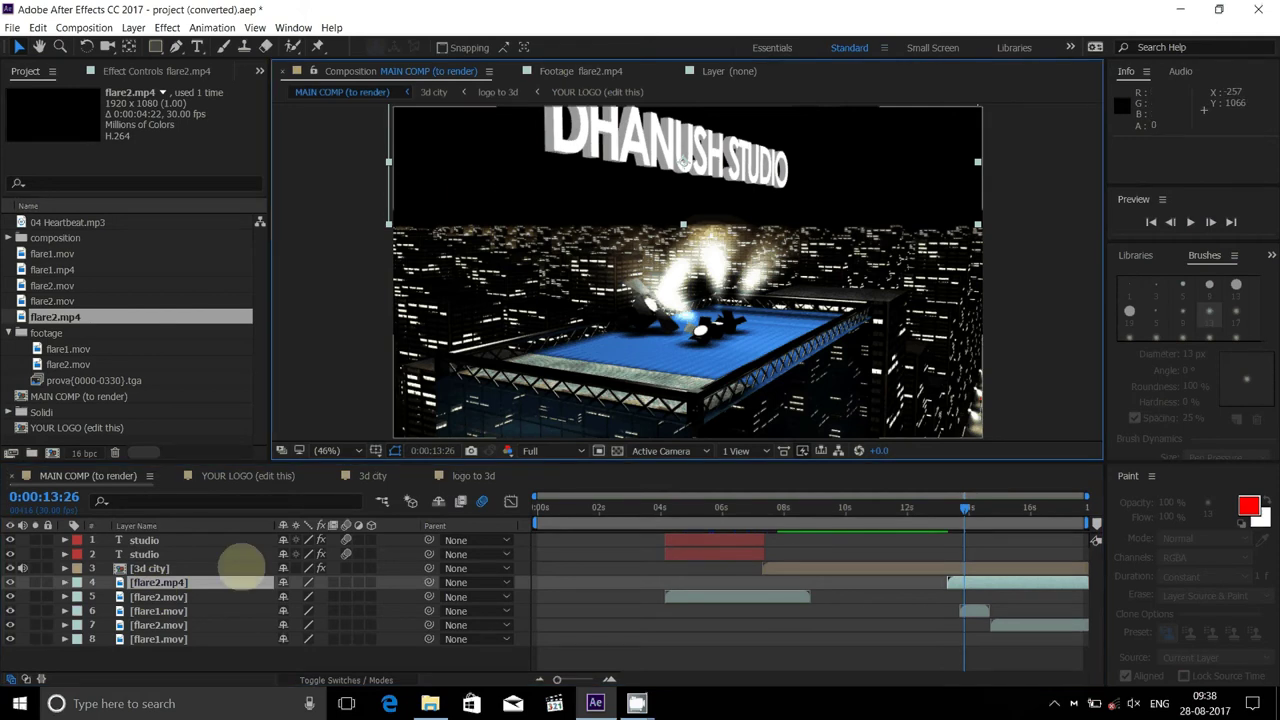
pyautogui.click(152, 568)
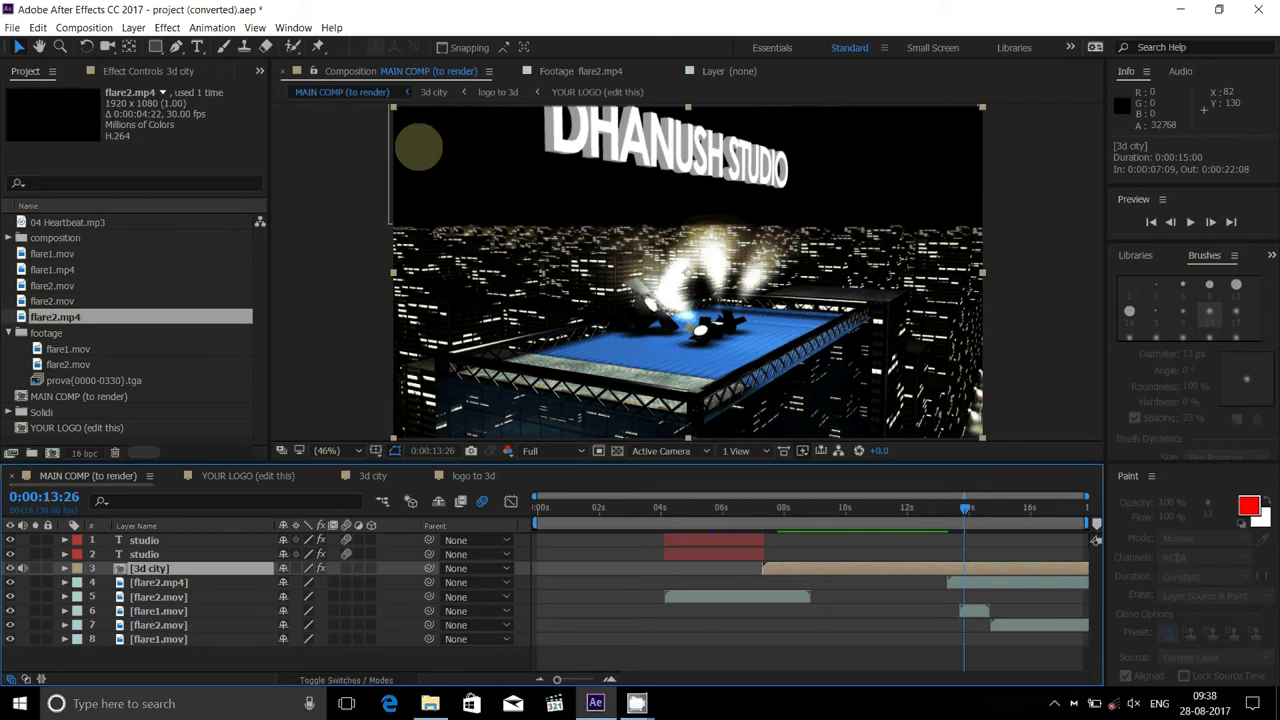
pyautogui.click(528, 199)
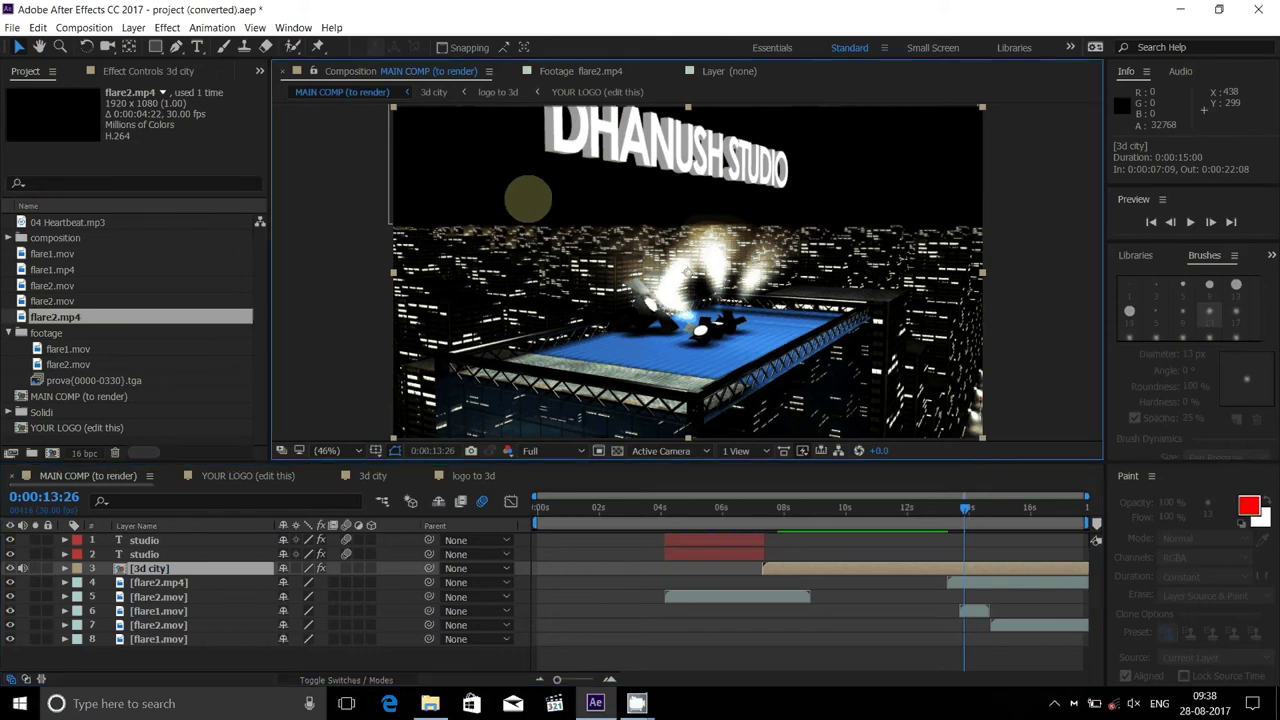
pyautogui.rightClick(528, 199)
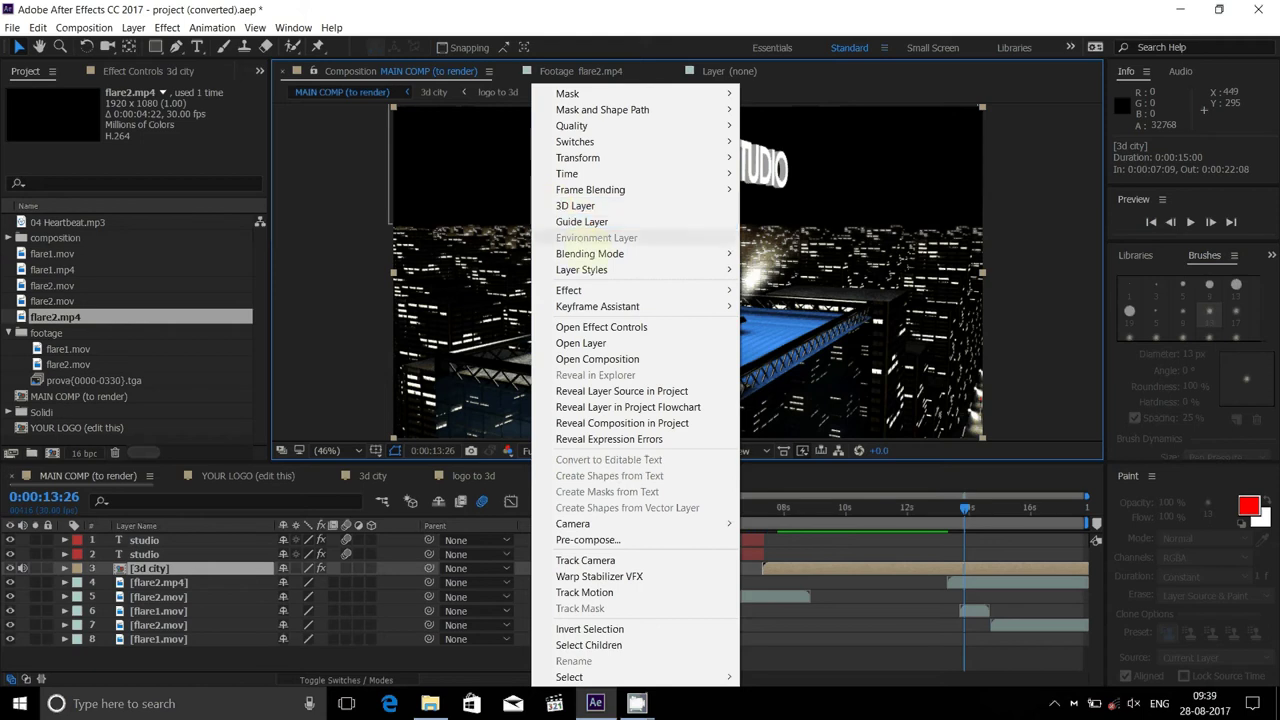
pyautogui.moveTo(597, 270)
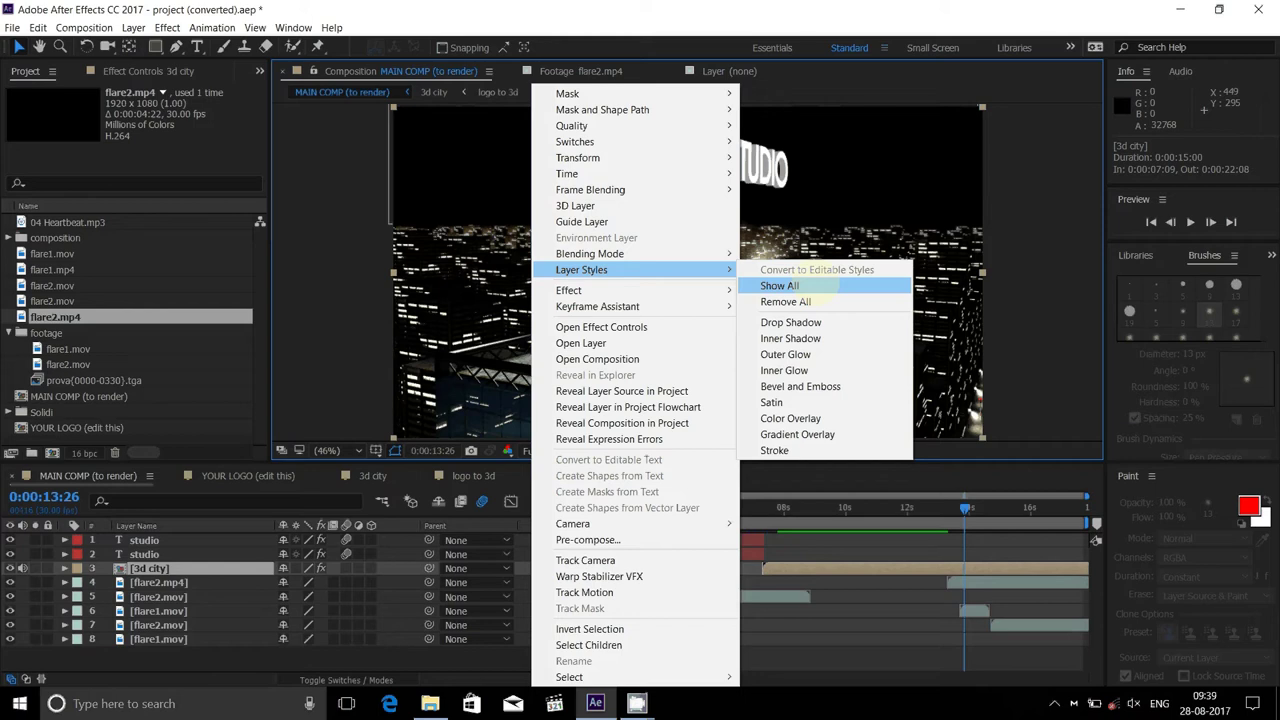
pyautogui.click(797, 434)
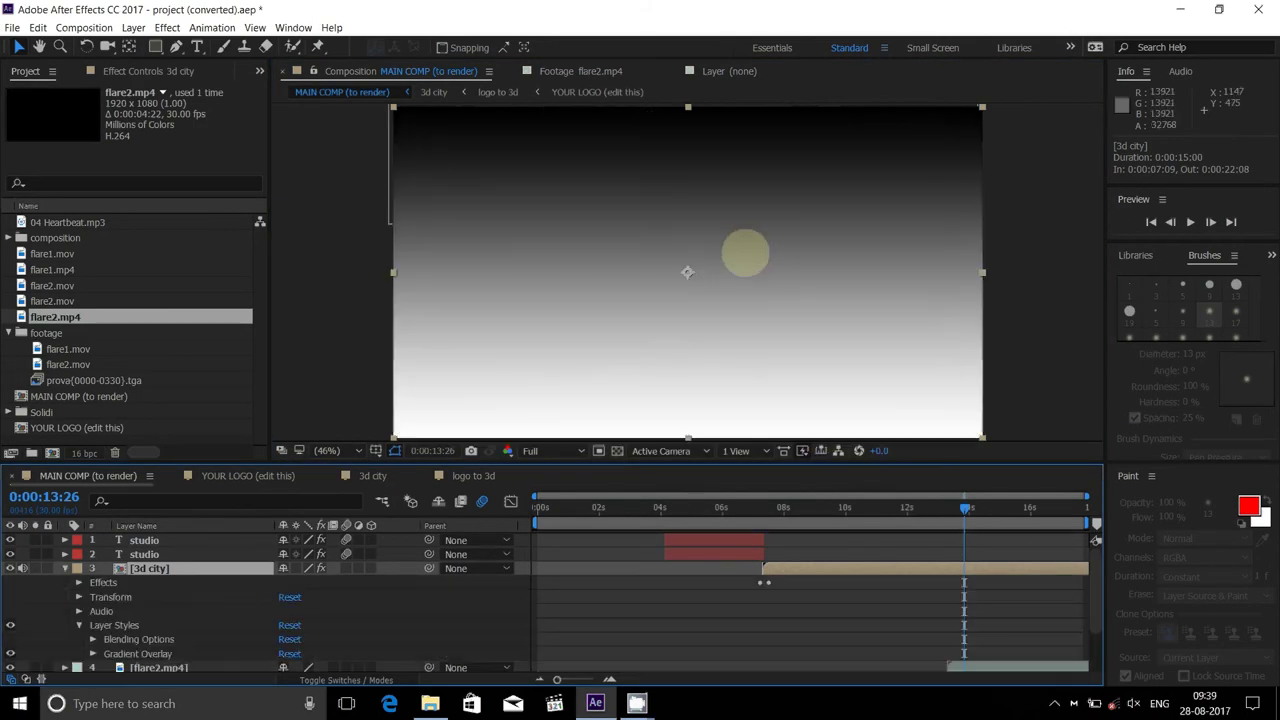
pyautogui.hotkey('ctrl', 'z')
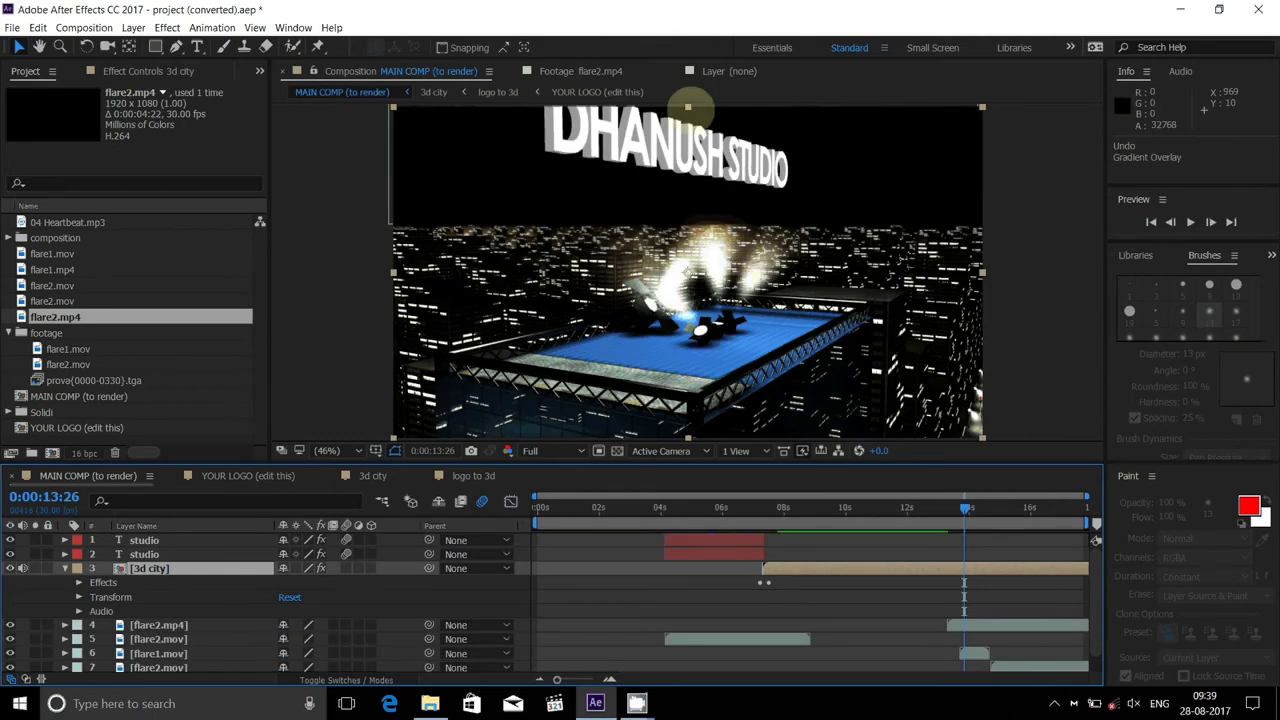
pyautogui.click(688, 105)
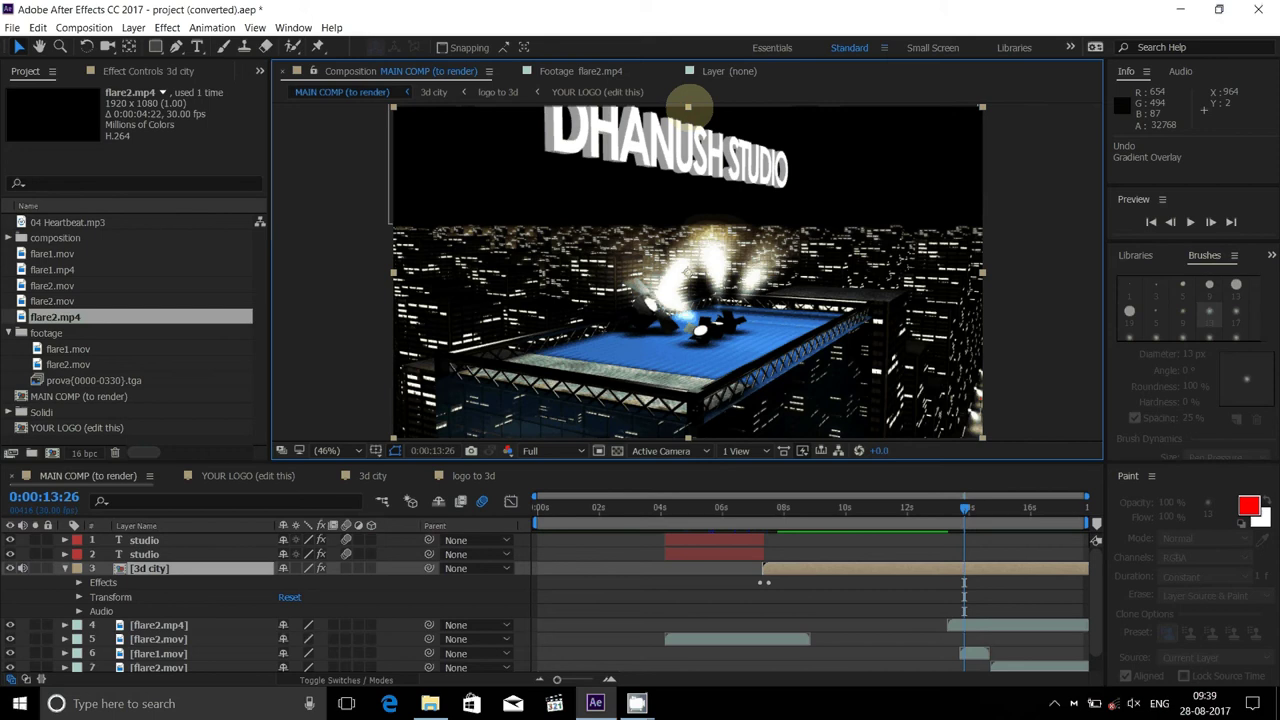
# Stretch the 3d city layer slightly and switch to the anchor point tool
pyautogui.moveTo(688, 105)
pyautogui.mouseDown()
pyautogui.moveTo(697, 240)
pyautogui.moveTo(705, 104)
pyautogui.mouseUp()
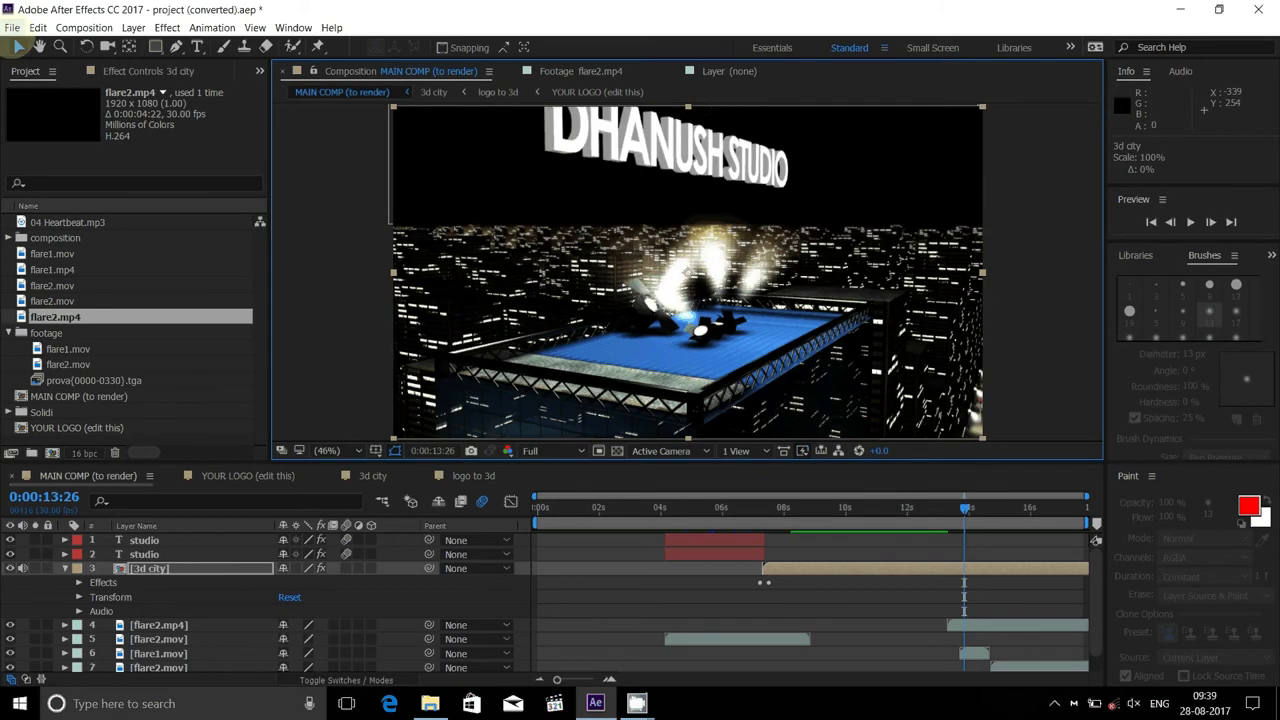
pyautogui.click(128, 47)
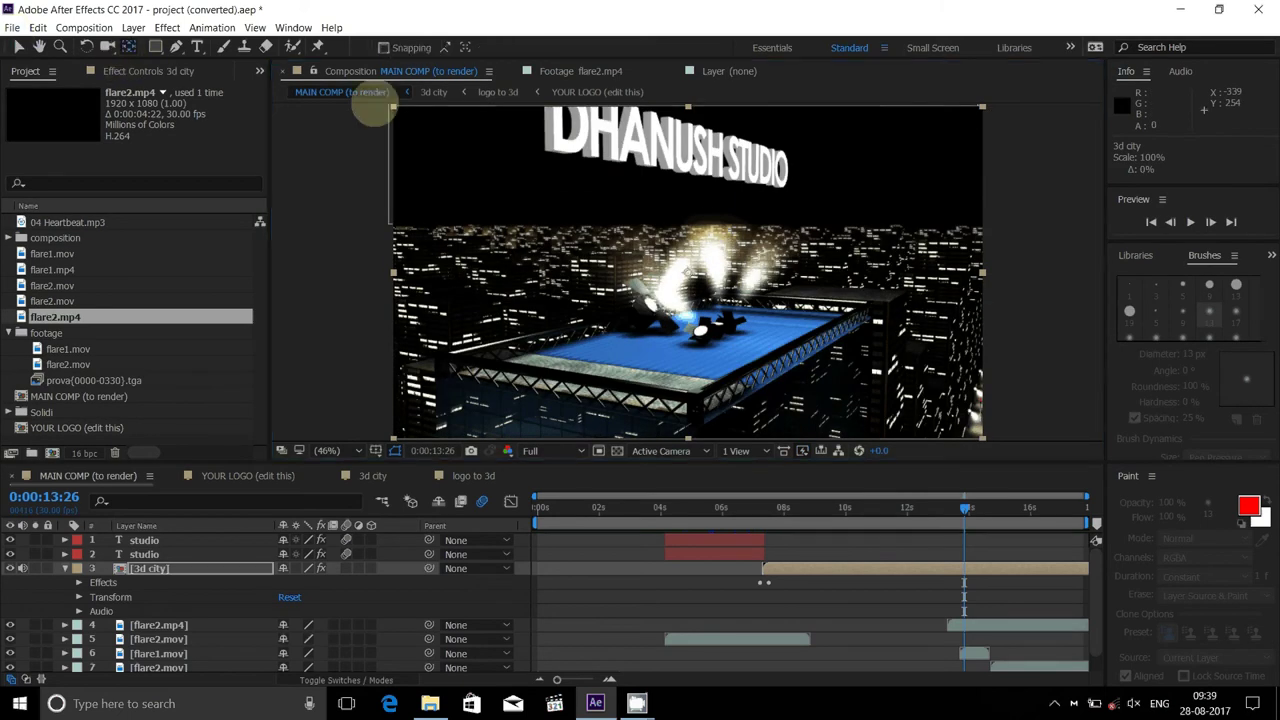
pyautogui.click(394, 111)
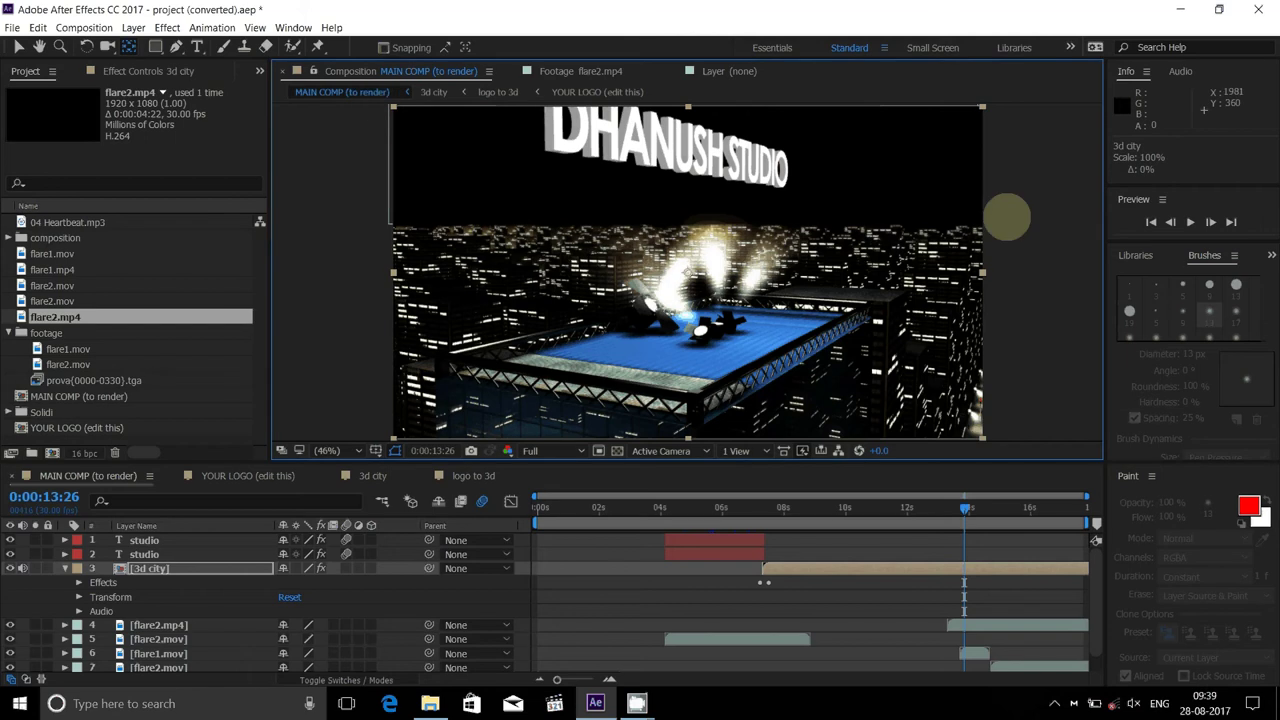
# Add a new mask to the 3d city layer via Mask > New Mask
pyautogui.rightClick(896, 135)
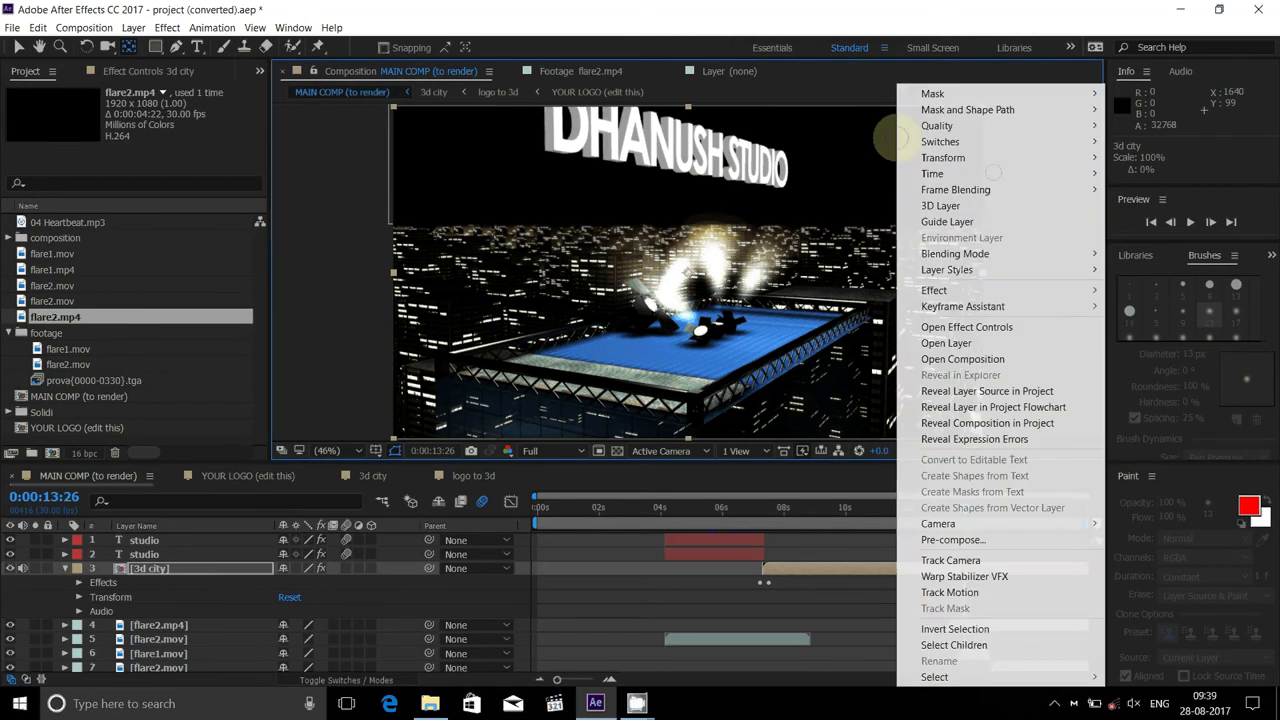
pyautogui.moveTo(1060, 89)
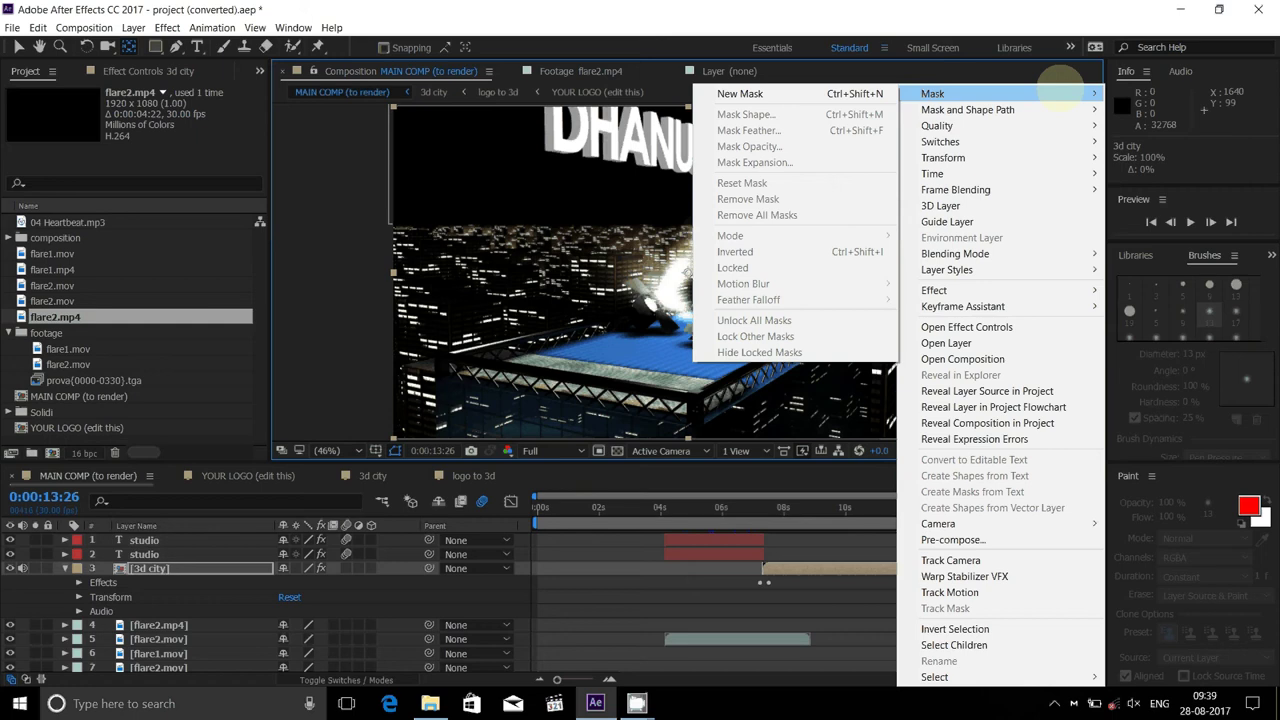
pyautogui.moveTo(932, 93)
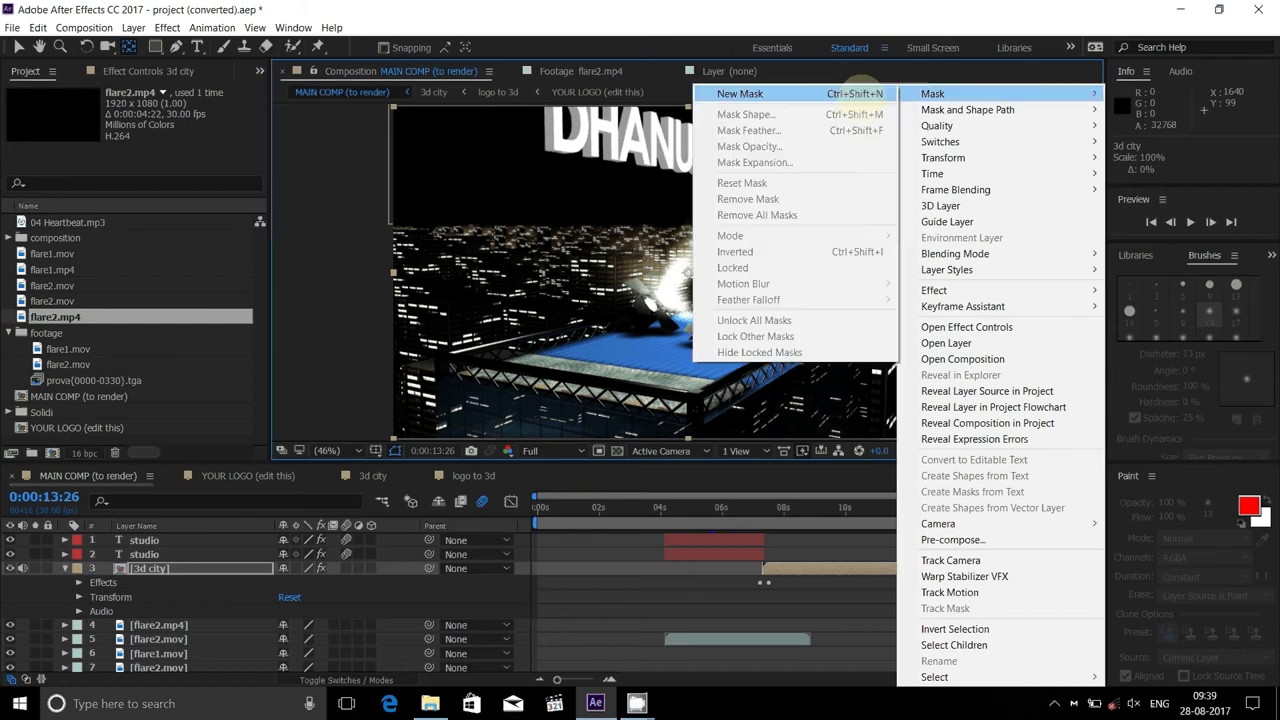
pyautogui.click(750, 93)
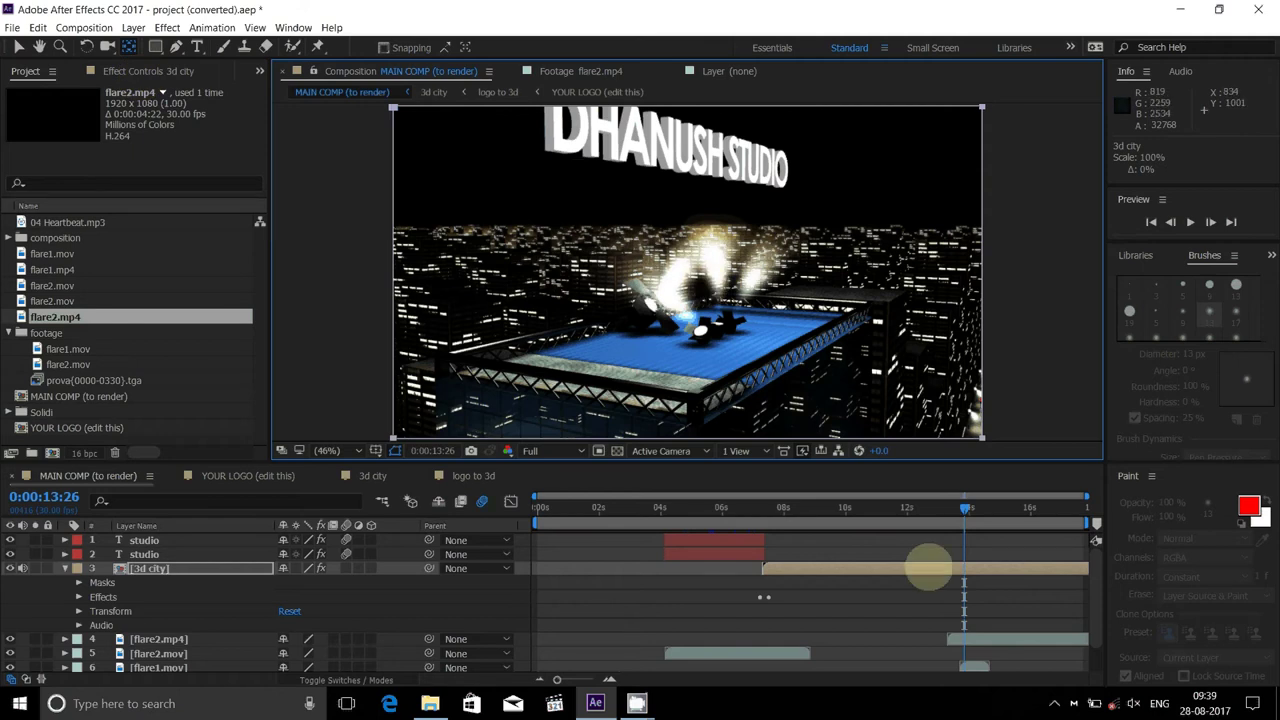
# Reveal the 3d city layer's Linear Wipe effect and Mask 1 in the timeline
pyautogui.rightClick(929, 568)
pyautogui.click(923, 568)
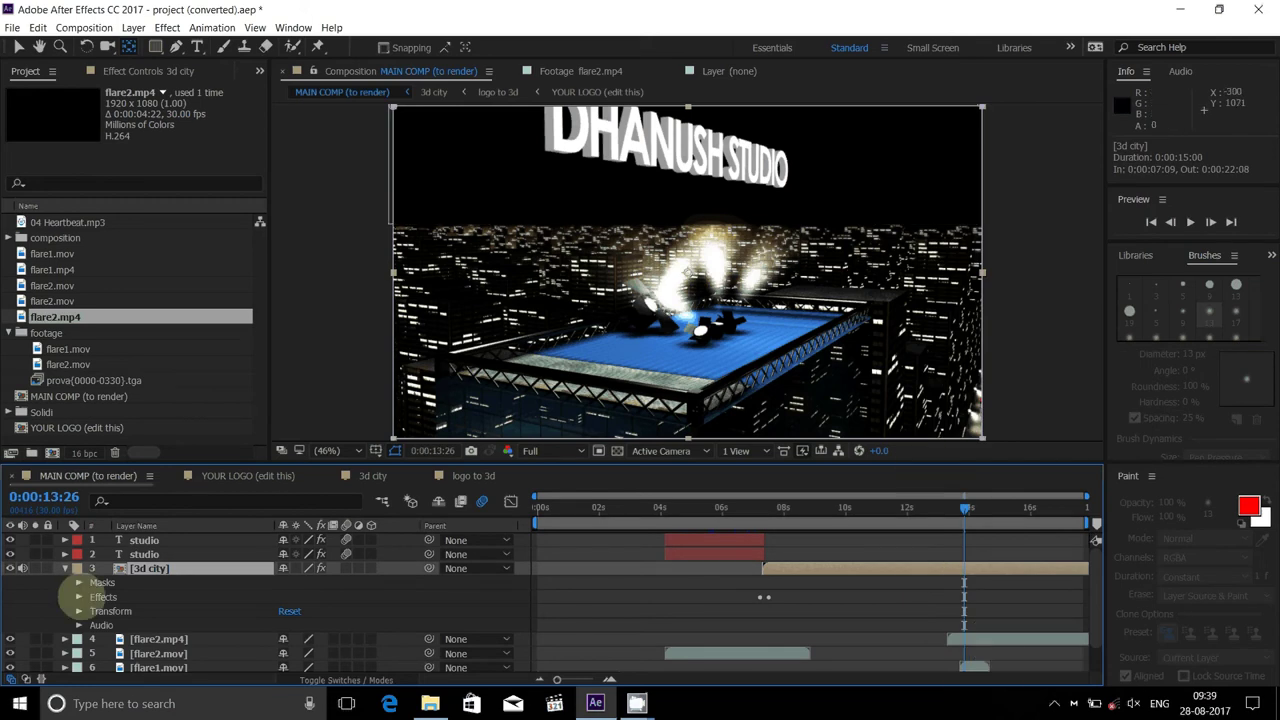
pyautogui.click(79, 597)
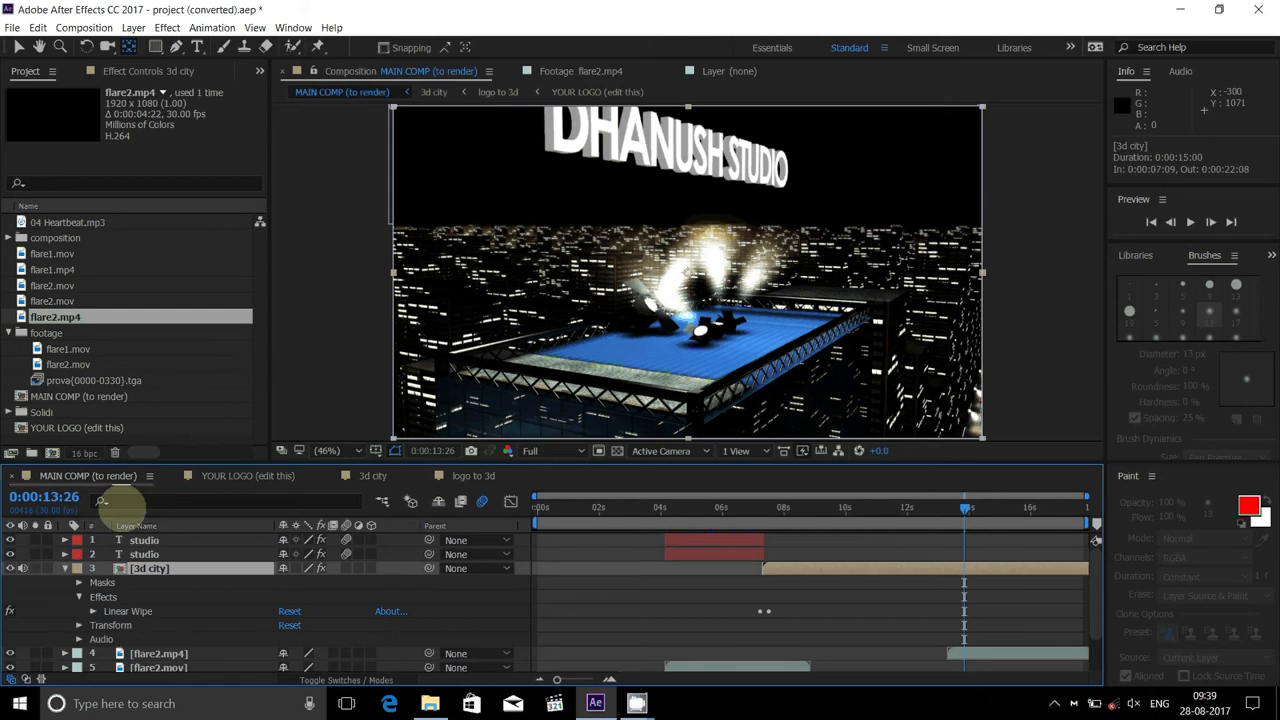
pyautogui.click(79, 582)
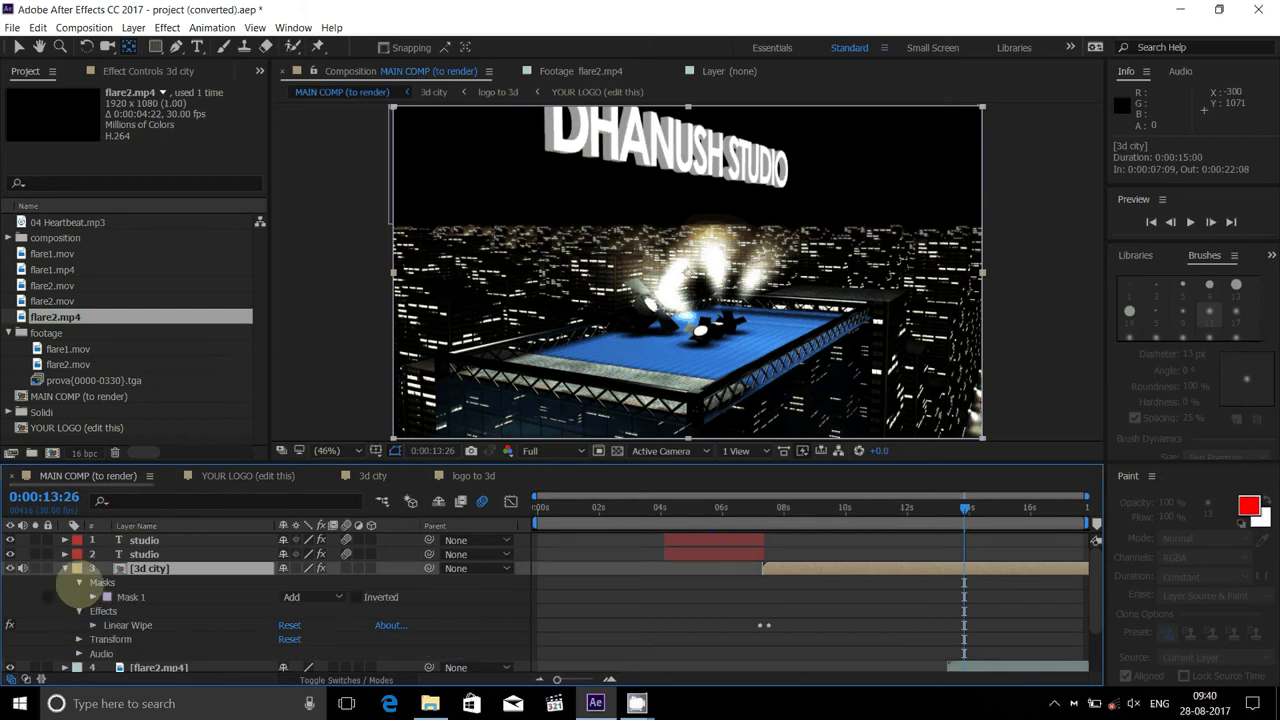
pyautogui.click(79, 582)
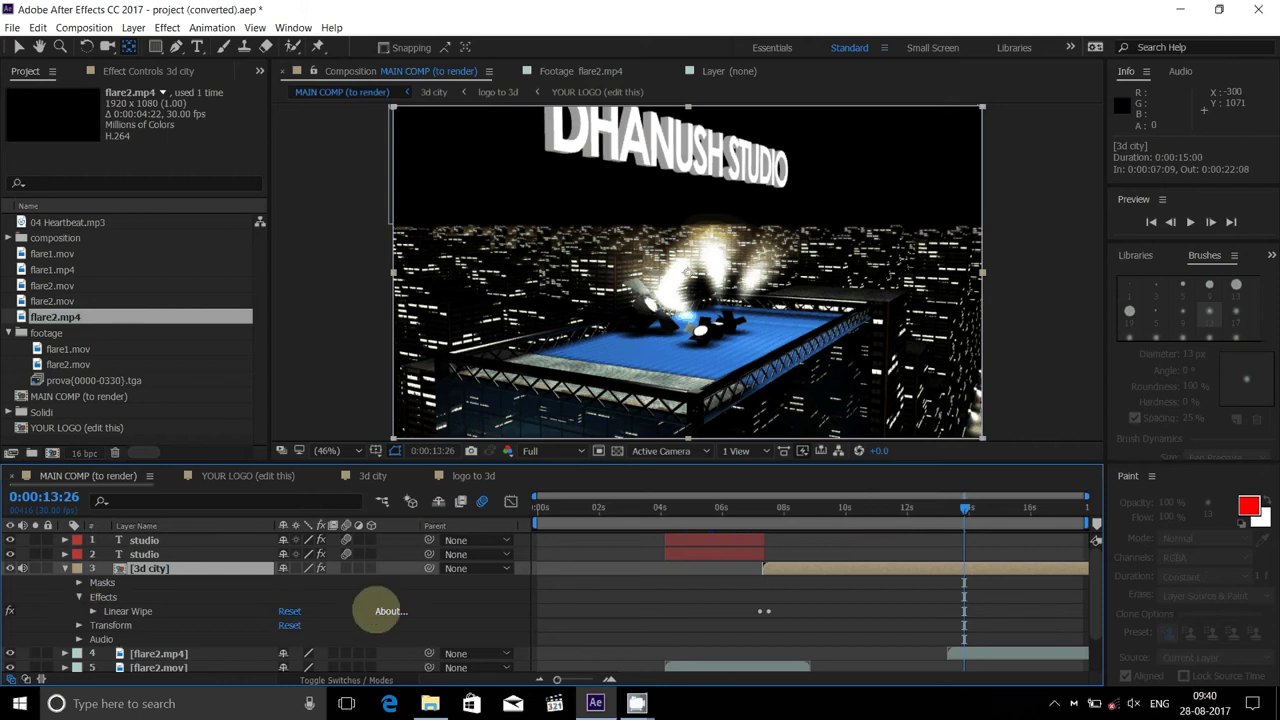
pyautogui.click(79, 597)
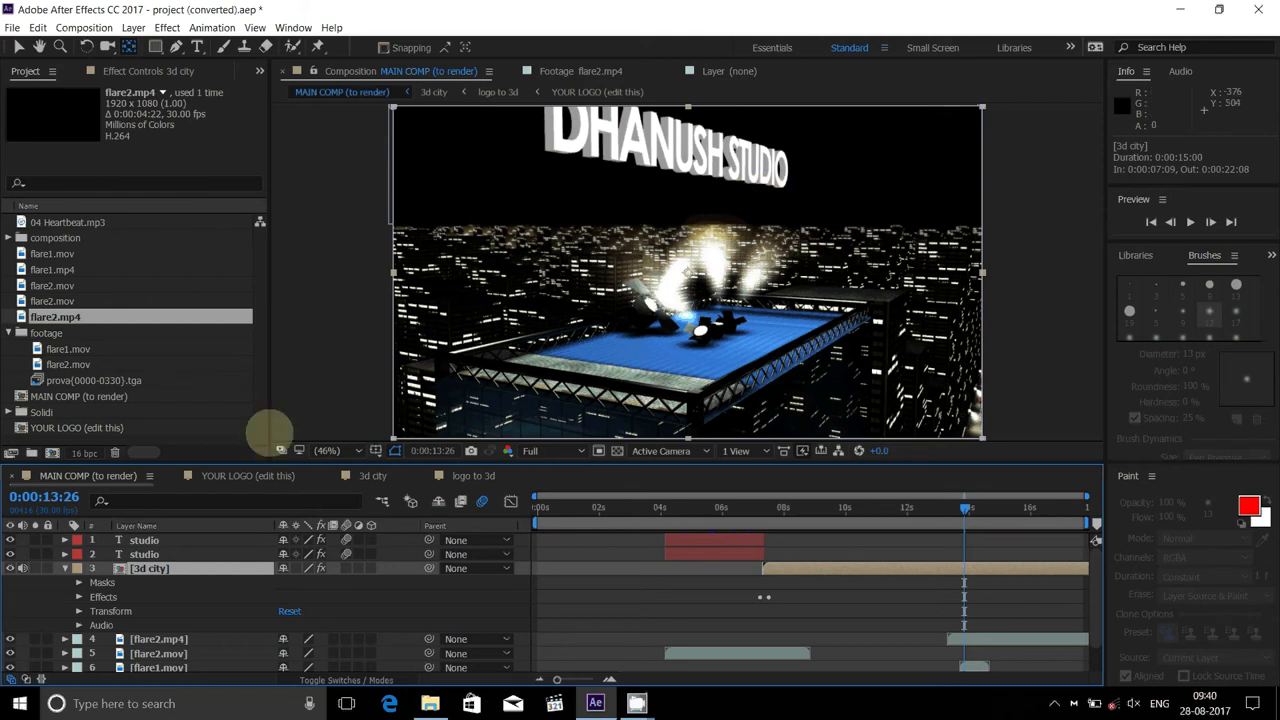
pyautogui.click(155, 554)
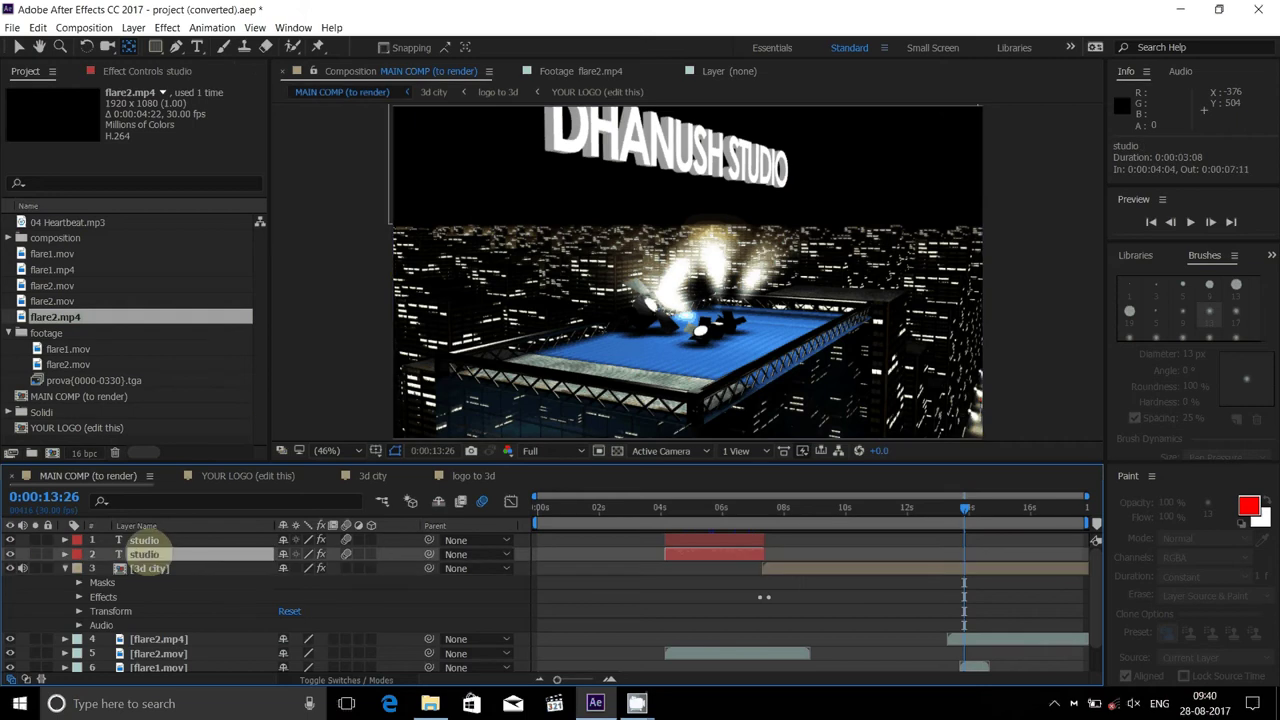
pyautogui.click(143, 540)
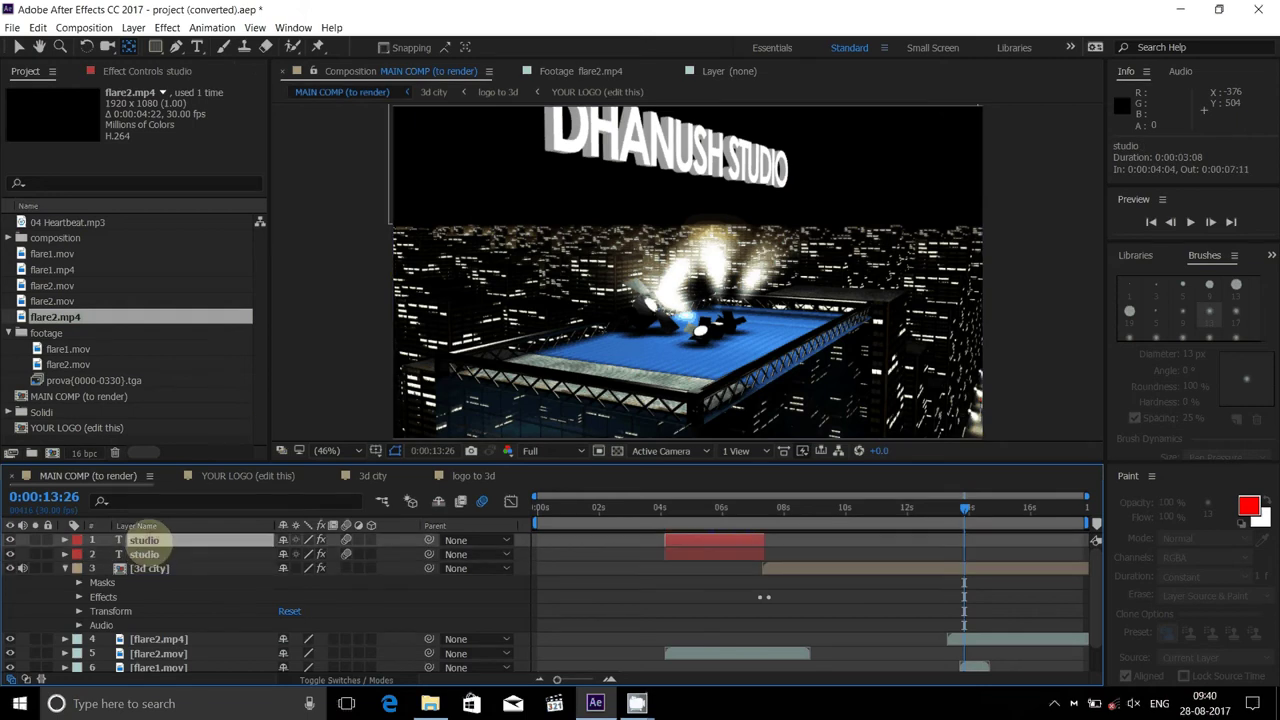
pyautogui.click(150, 568)
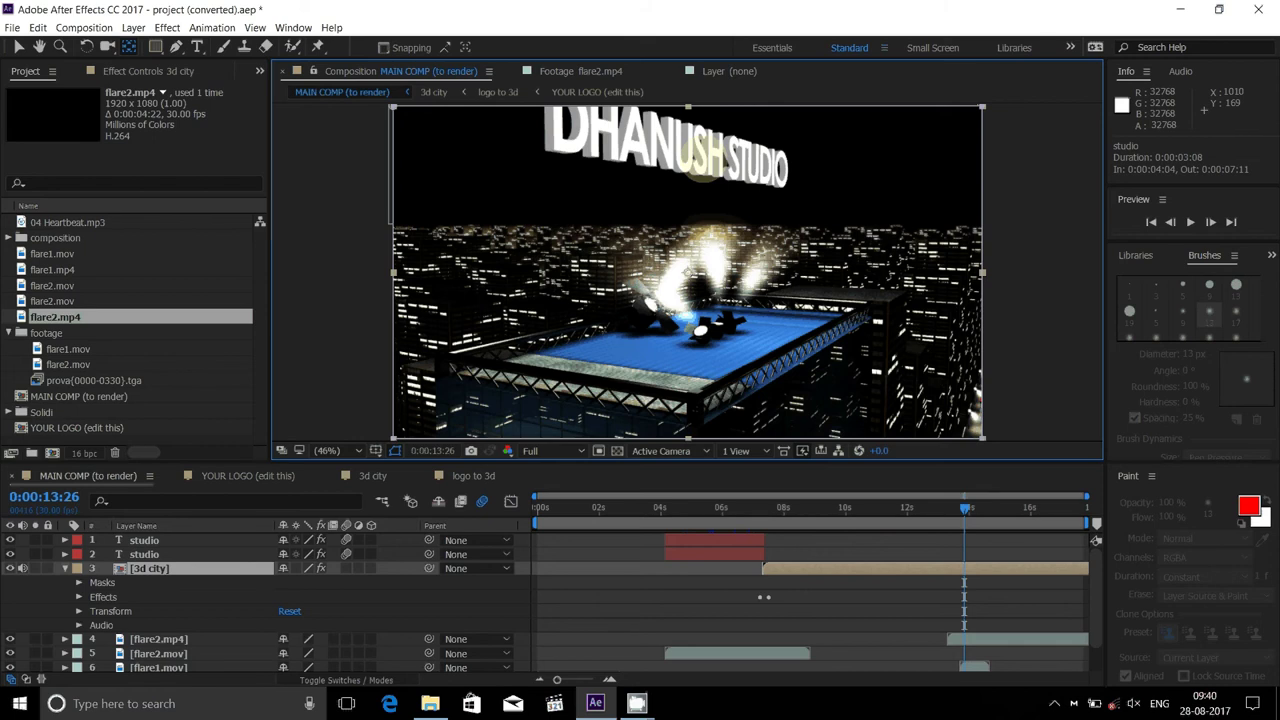
# Confirm 100% opacity for the 3d city layer through Transform > Opacity
pyautogui.rightClick(702, 160)
pyautogui.moveTo(706, 166)
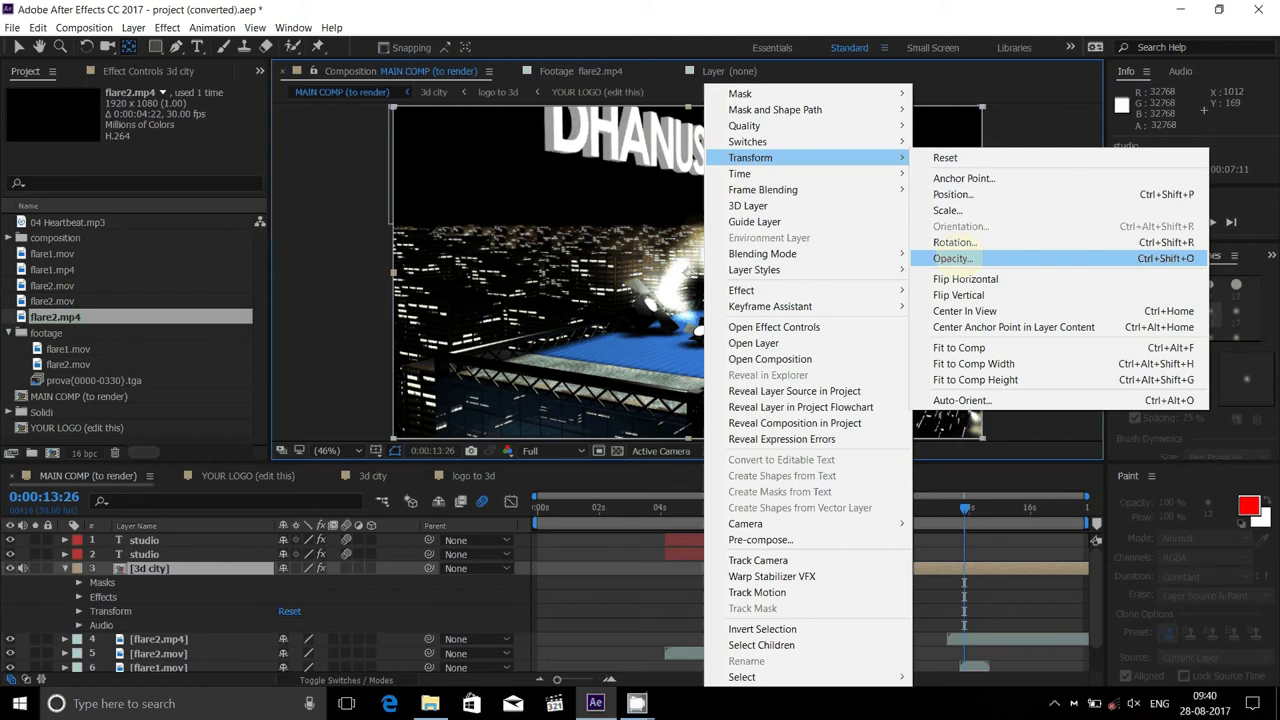
pyautogui.click(958, 258)
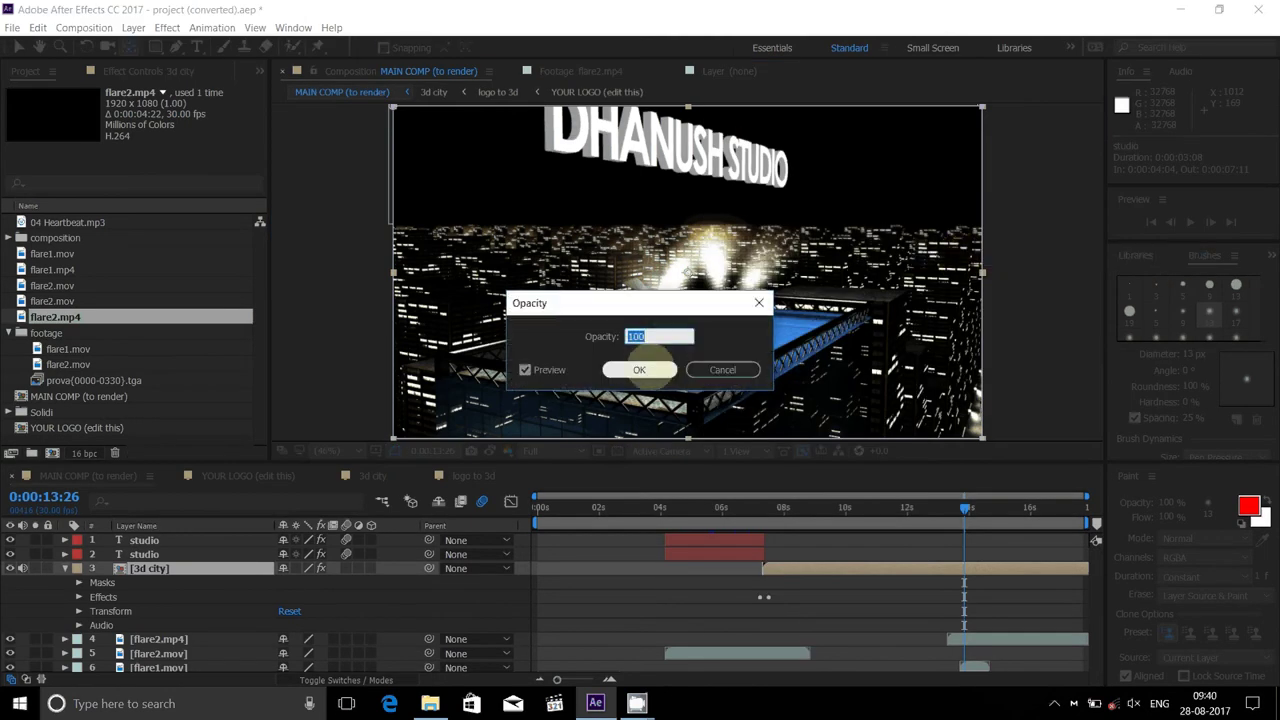
pyautogui.click(640, 369)
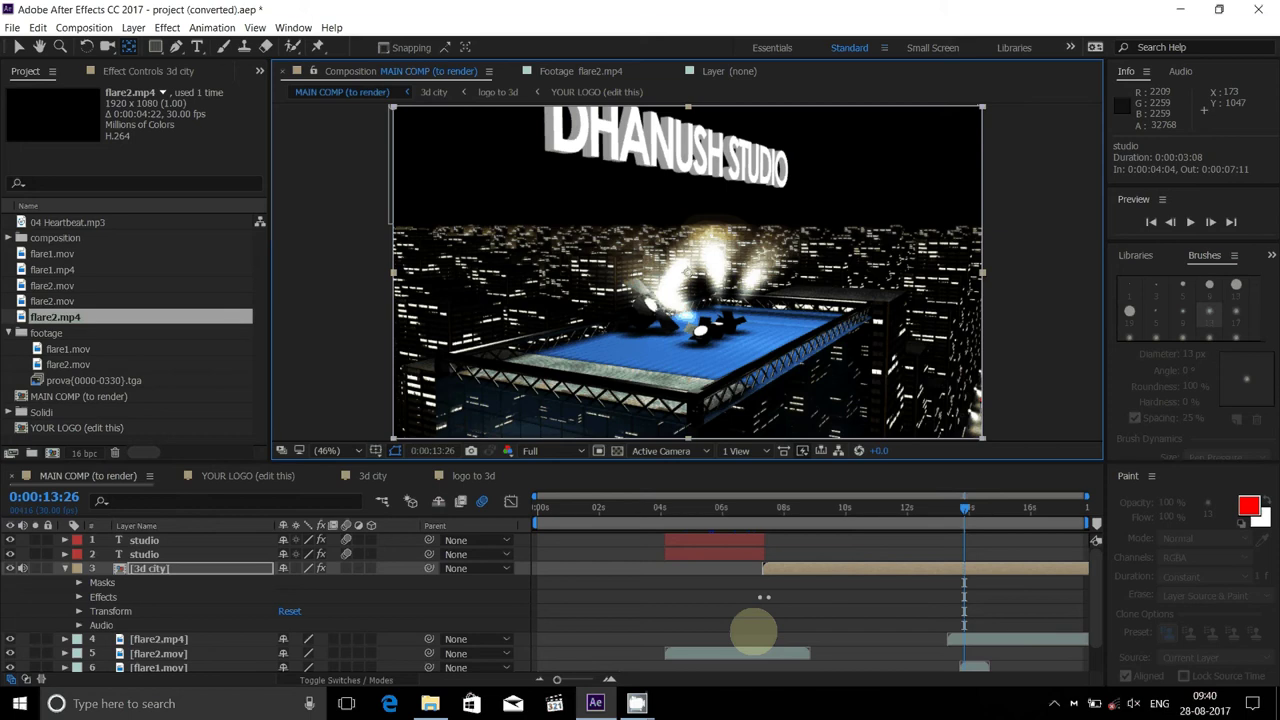
pyautogui.click(683, 655)
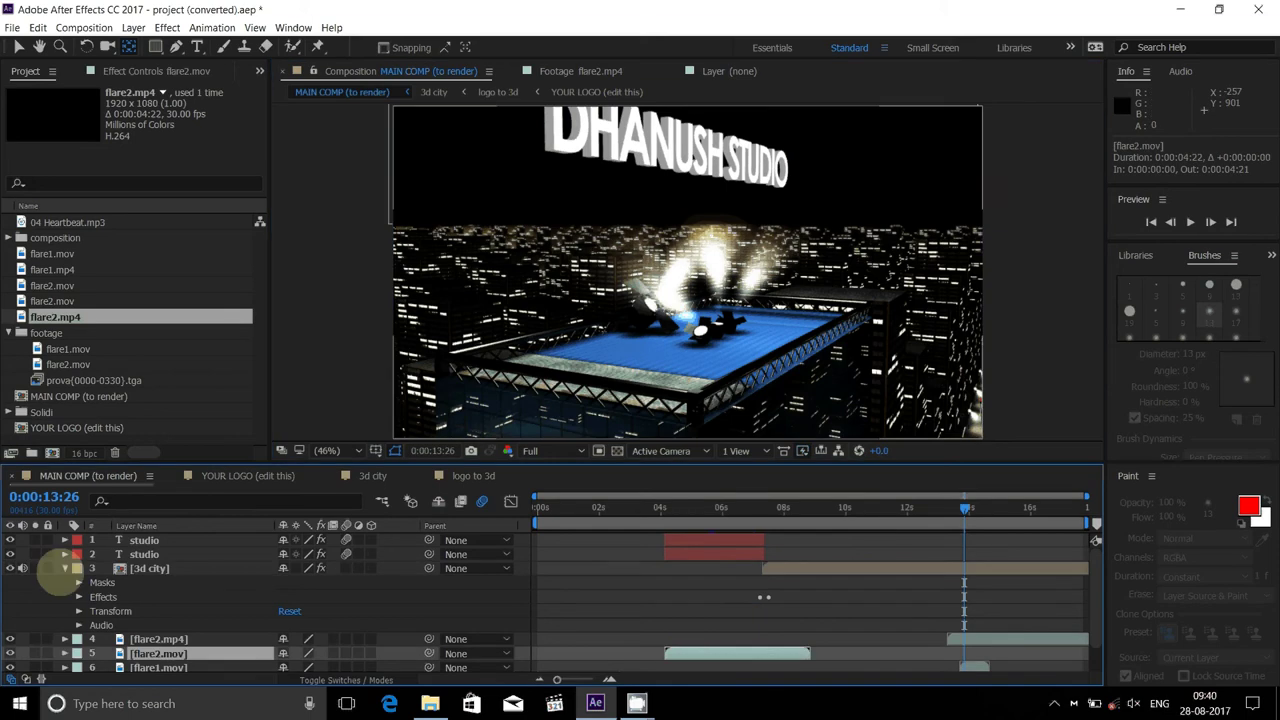
# Collapse the 3d city layer and lock every layer in MAIN COMP
pyautogui.click(62, 568)
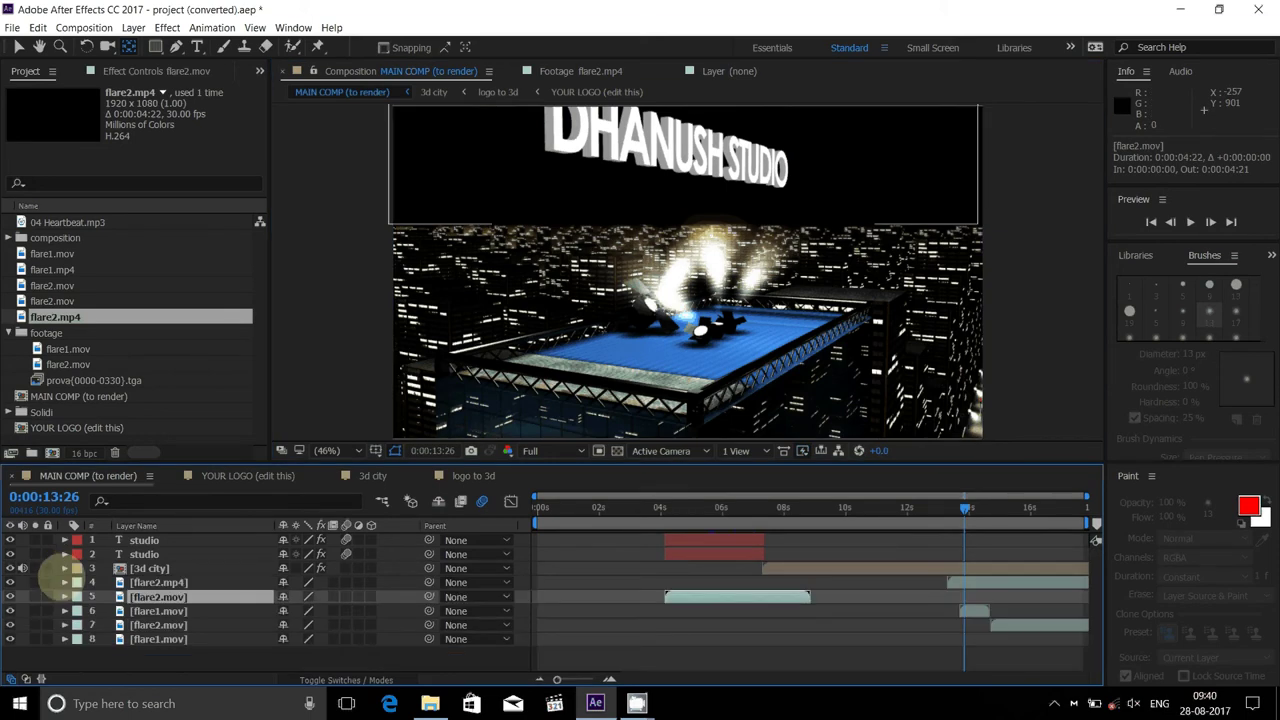
pyautogui.moveTo(47, 540); pyautogui.dragTo(47, 640)
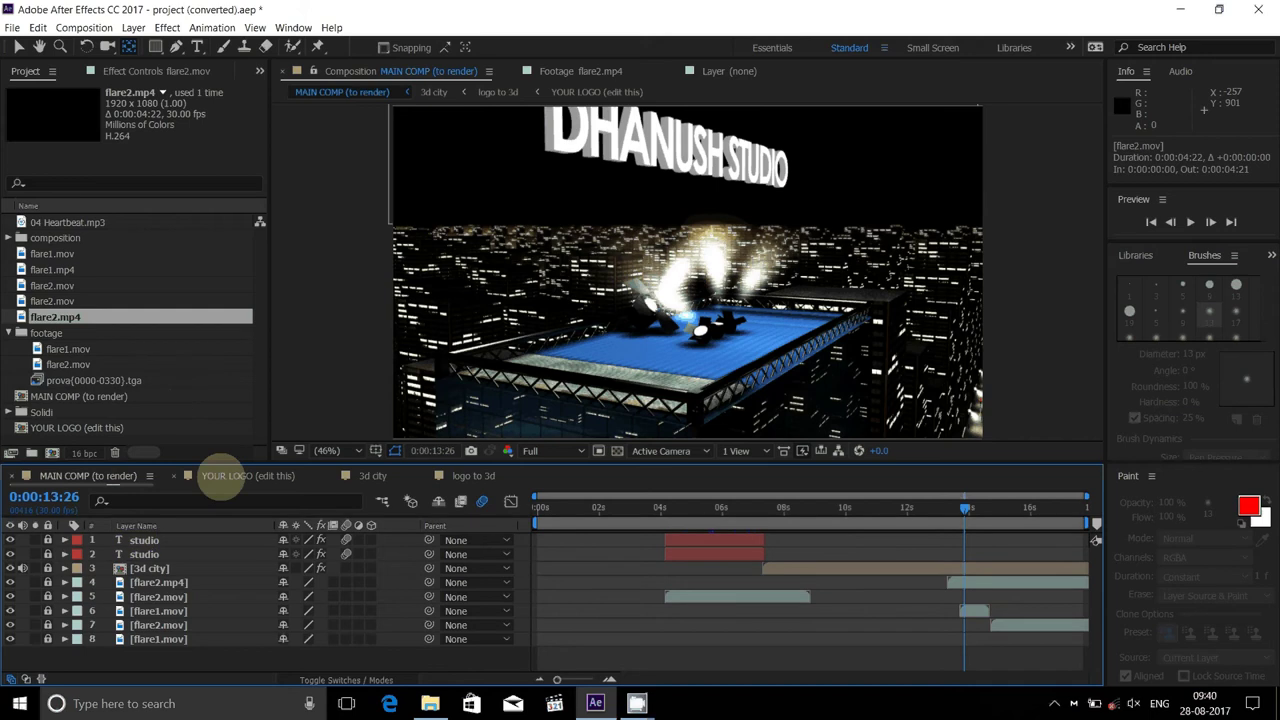
pyautogui.click(227, 476)
# Open the 3d city composition and check the flare2.mov layer's timing
pyautogui.click(373, 476)
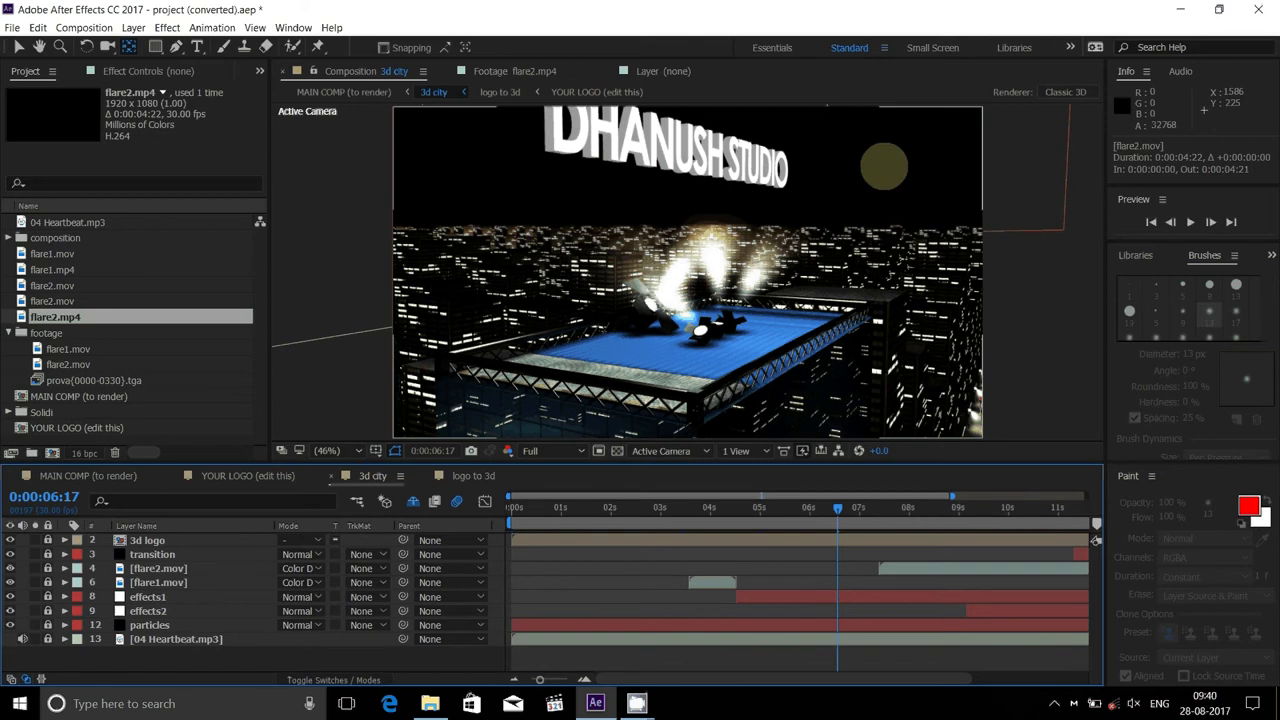
pyautogui.moveTo(880, 176)
pyautogui.mouseDown()
pyautogui.moveTo(814, 172)
pyautogui.moveTo(610, 380)
pyautogui.mouseUp()
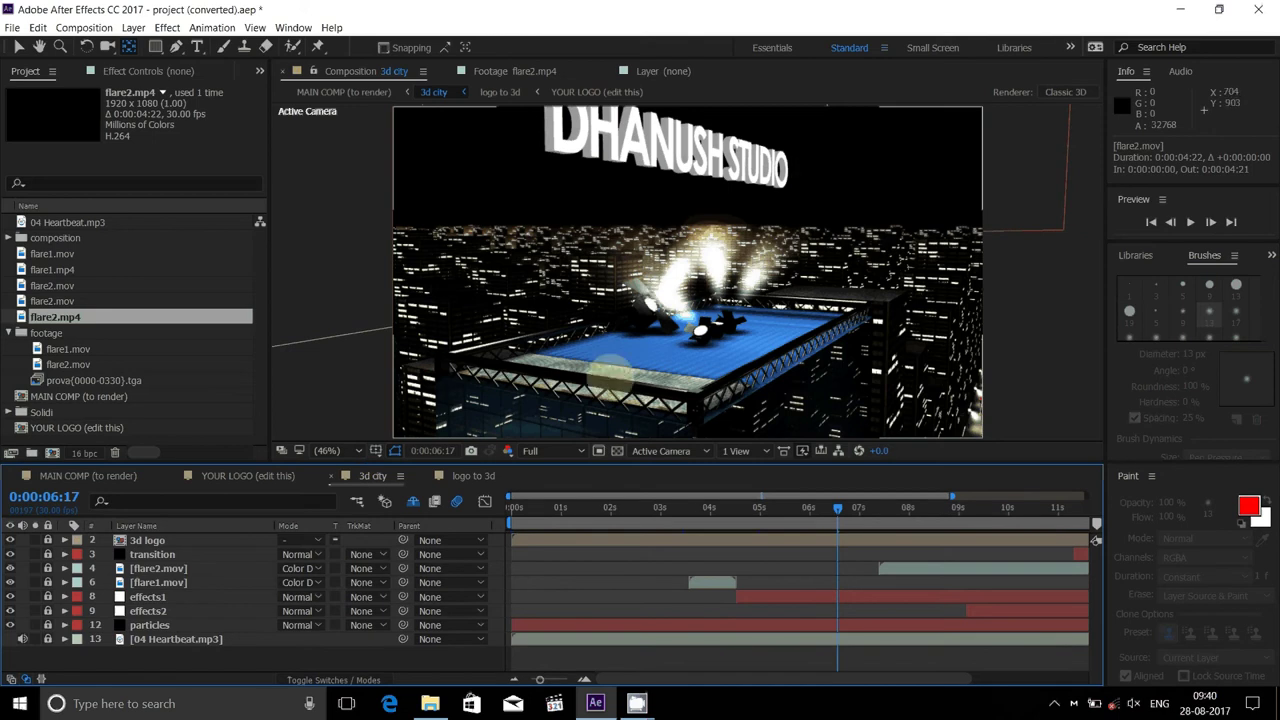
pyautogui.click(190, 574)
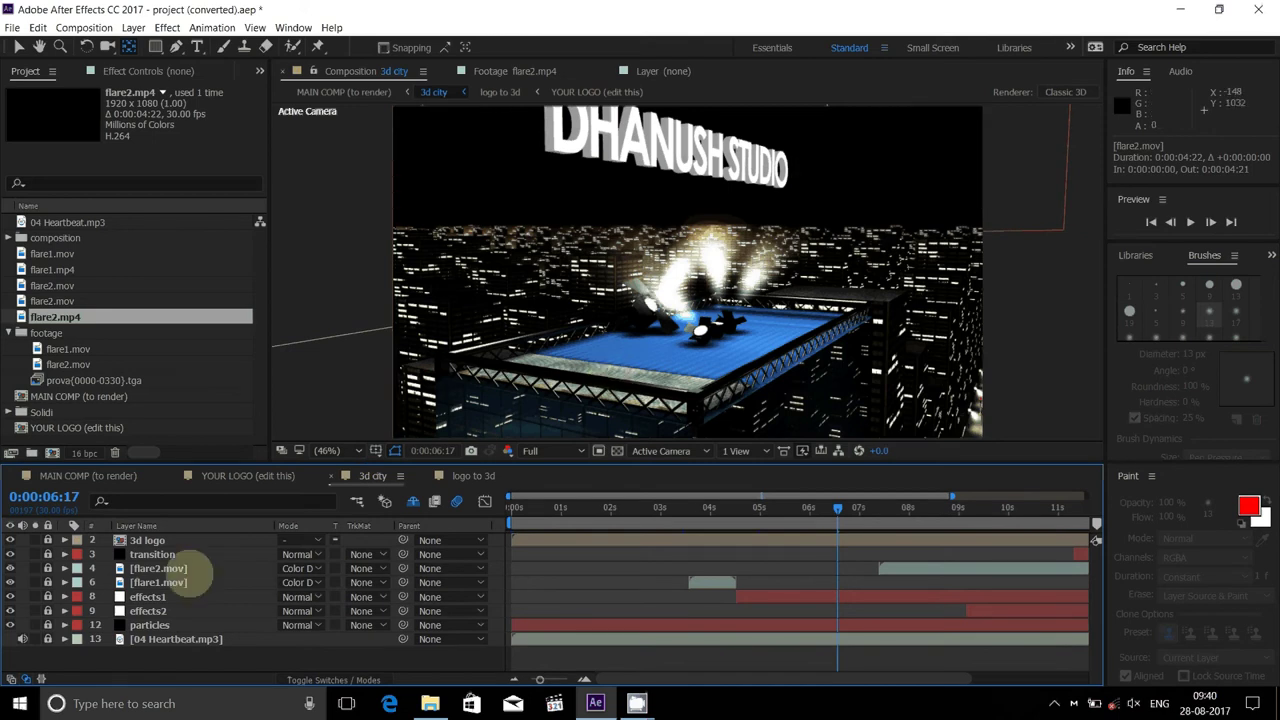
pyautogui.click(905, 568)
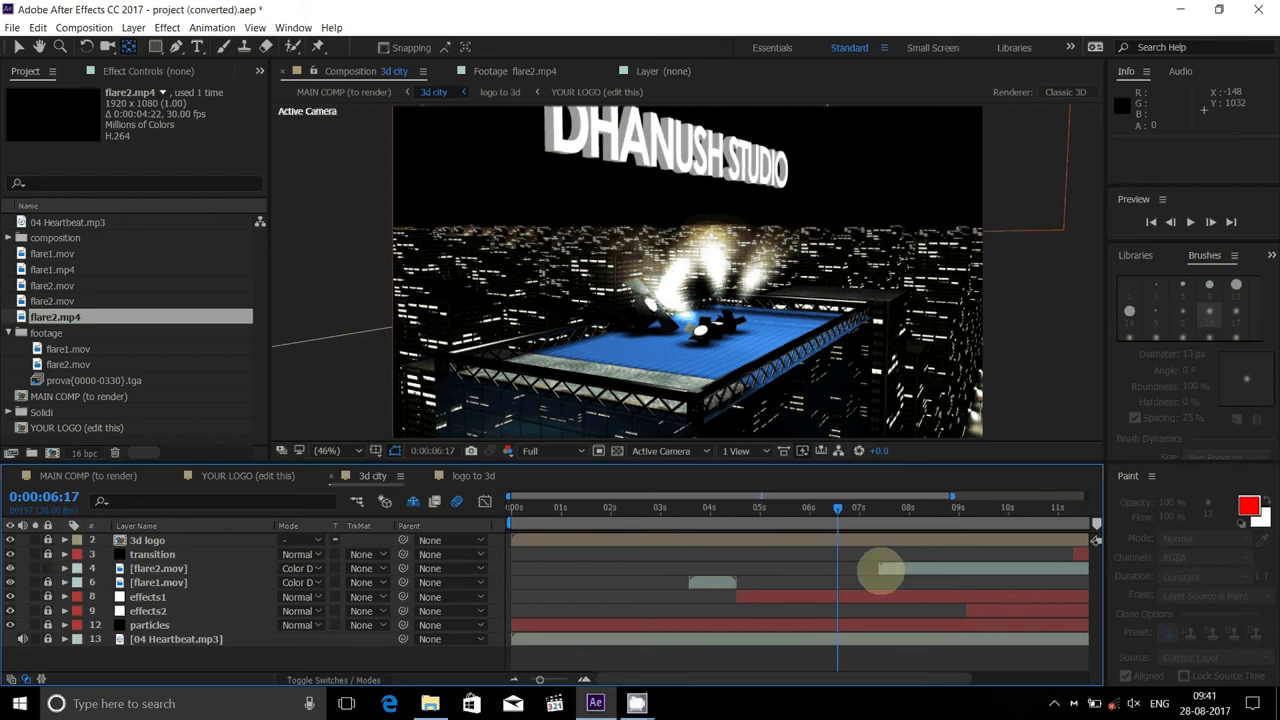
pyautogui.click(882, 569)
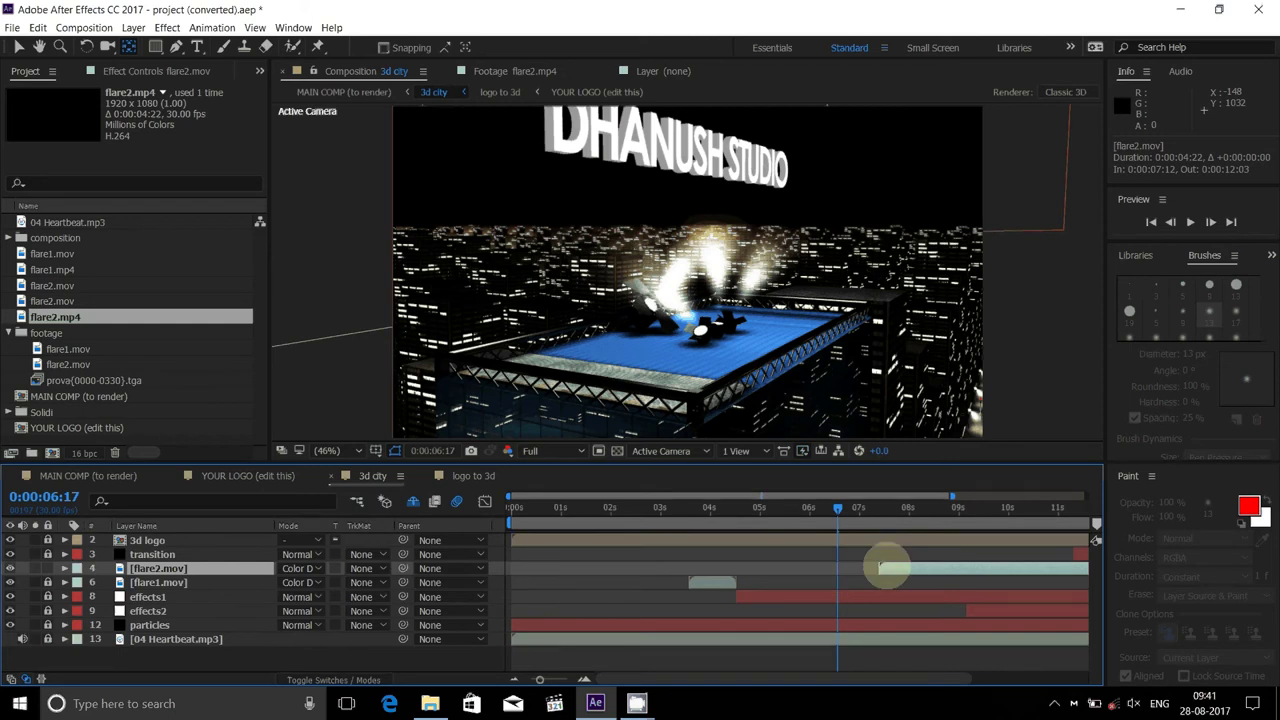
pyautogui.moveTo(886, 567); pyautogui.dragTo(928, 567)
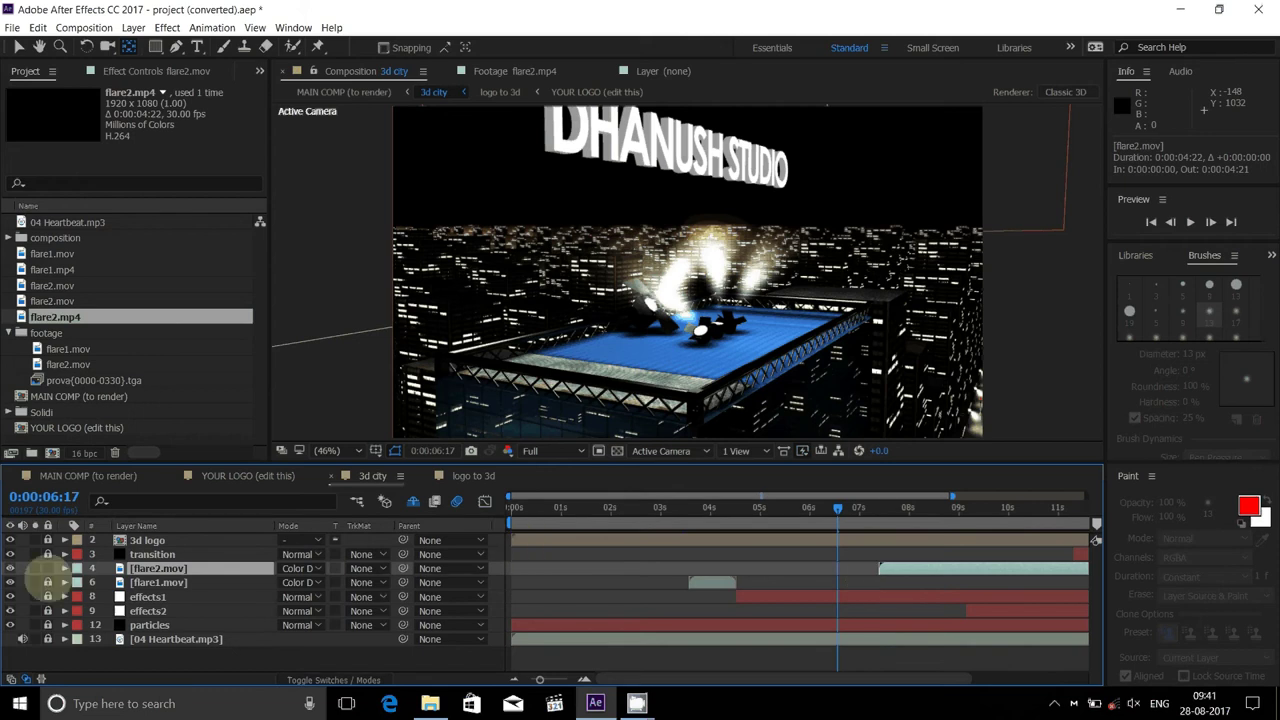
pyautogui.press('F2')
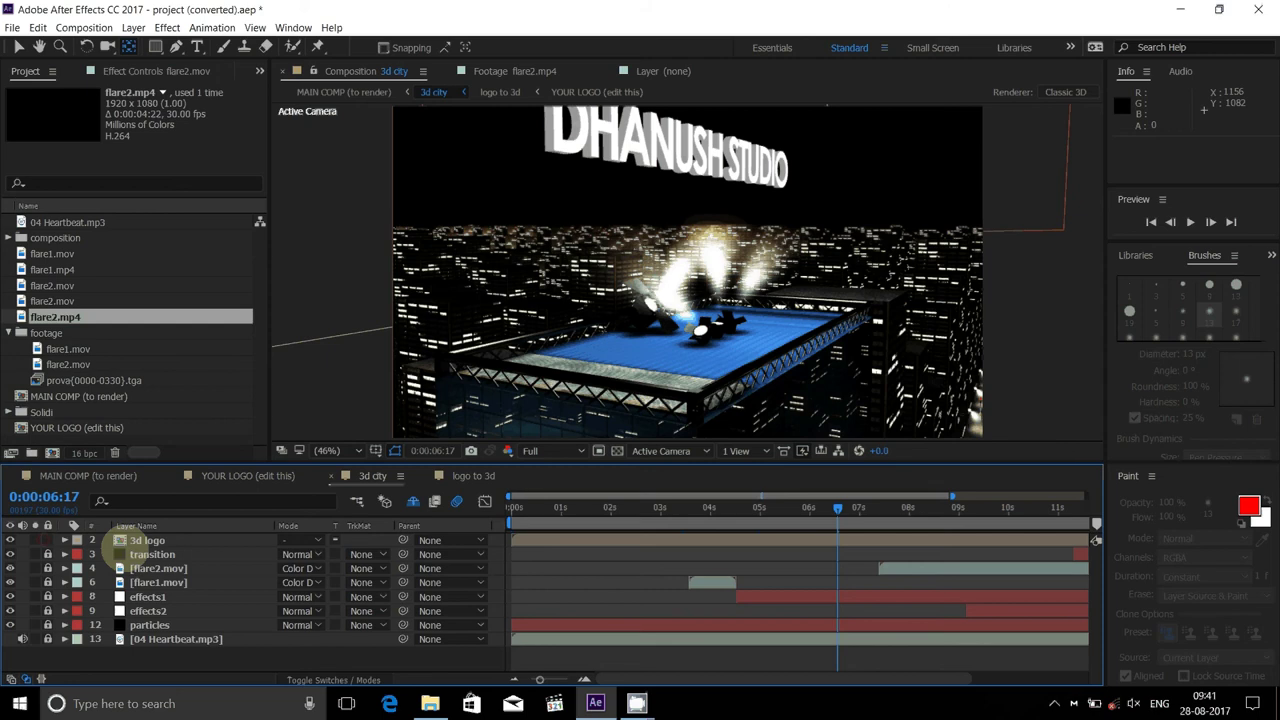
pyautogui.doubleClick(120, 542)
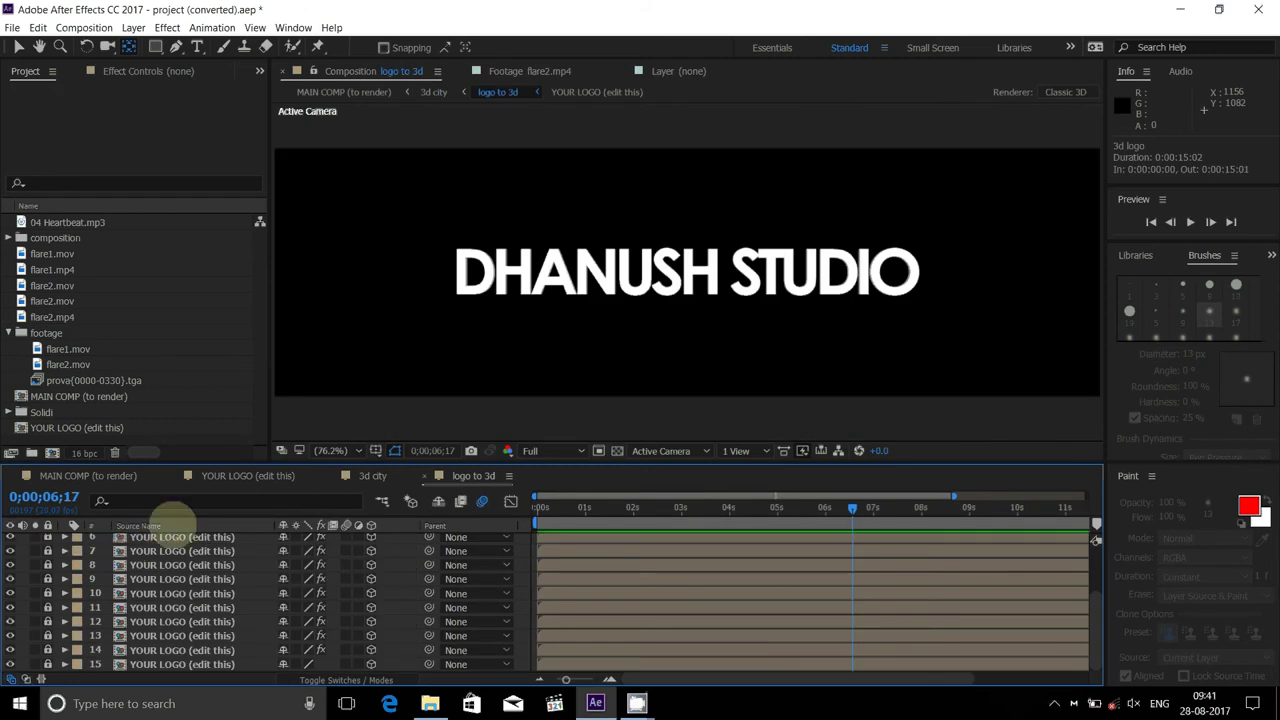
# Lock both DHANUSH STUDIO logo layers, then go back to MAIN COMP (to render)
pyautogui.click(700, 272)
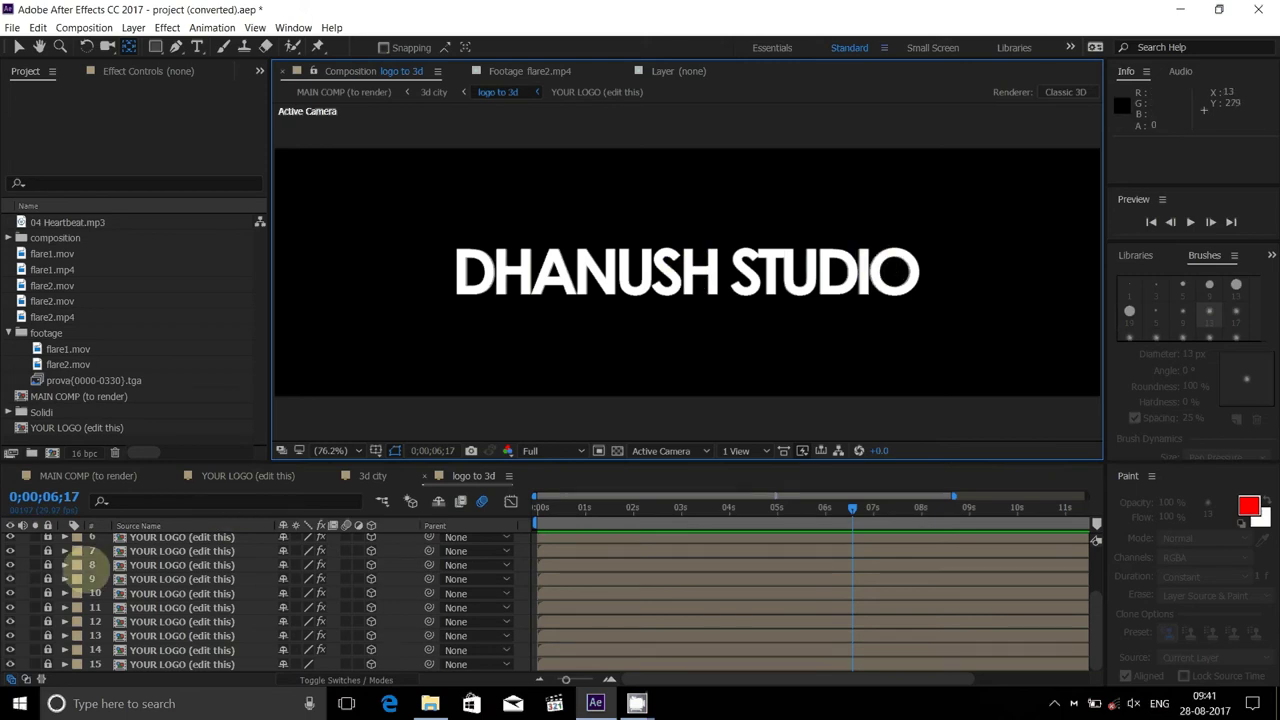
pyautogui.click(47, 539)
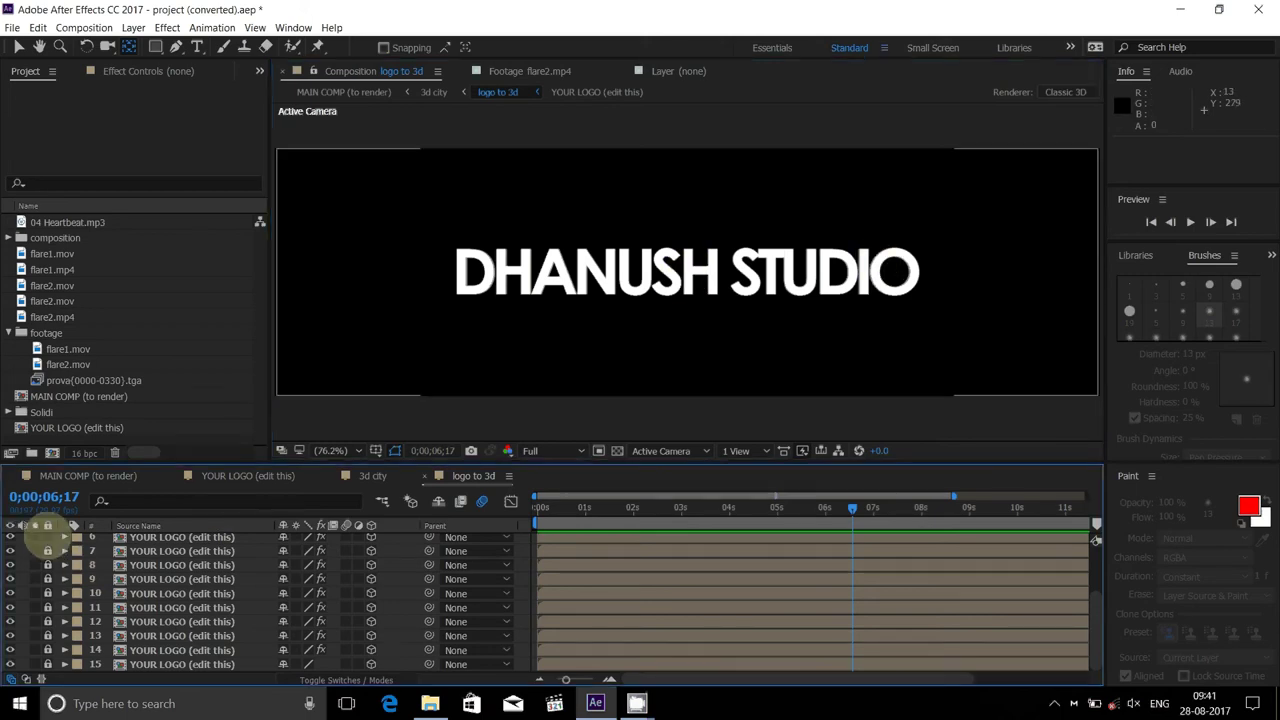
pyautogui.click(520, 270)
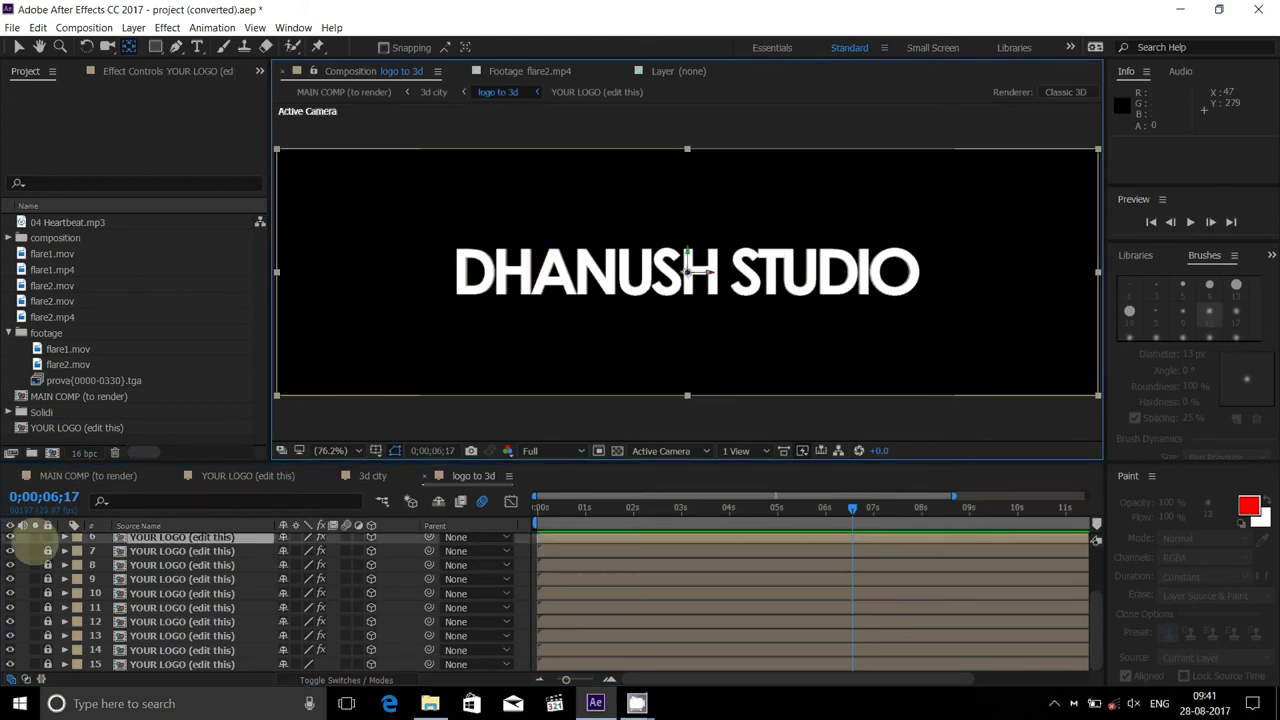
pyautogui.click(47, 538)
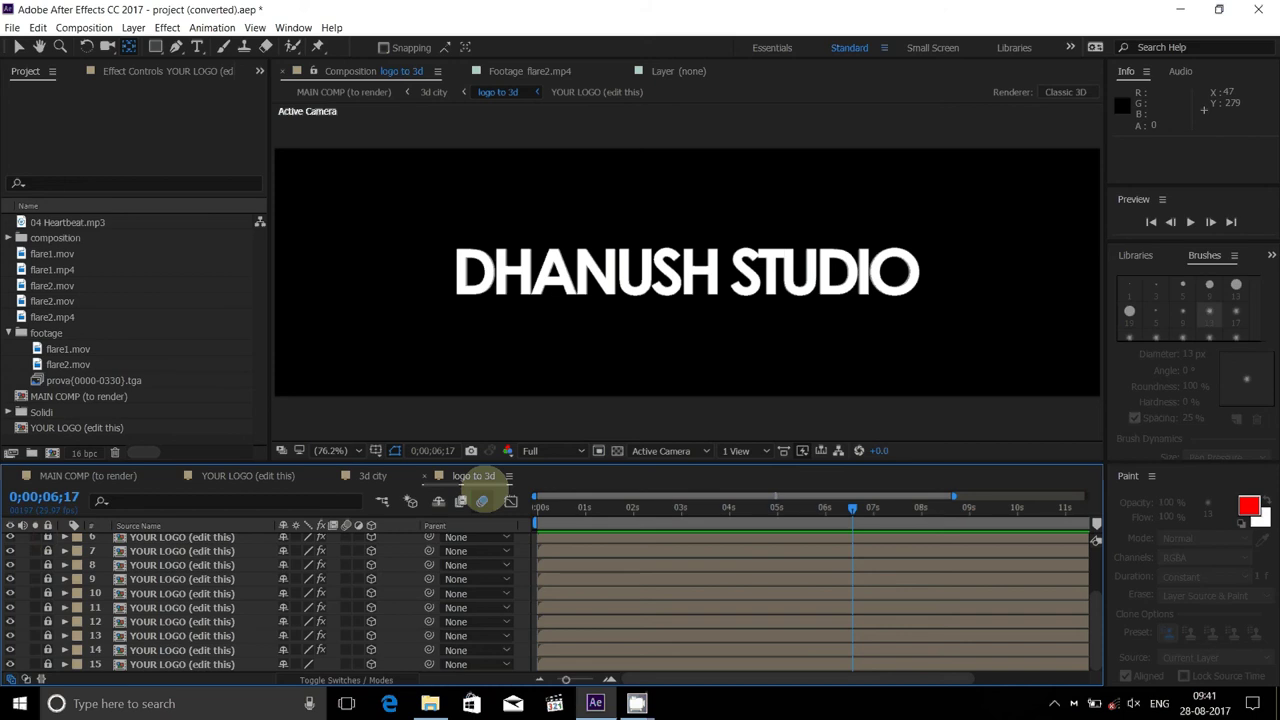
pyautogui.click(370, 476)
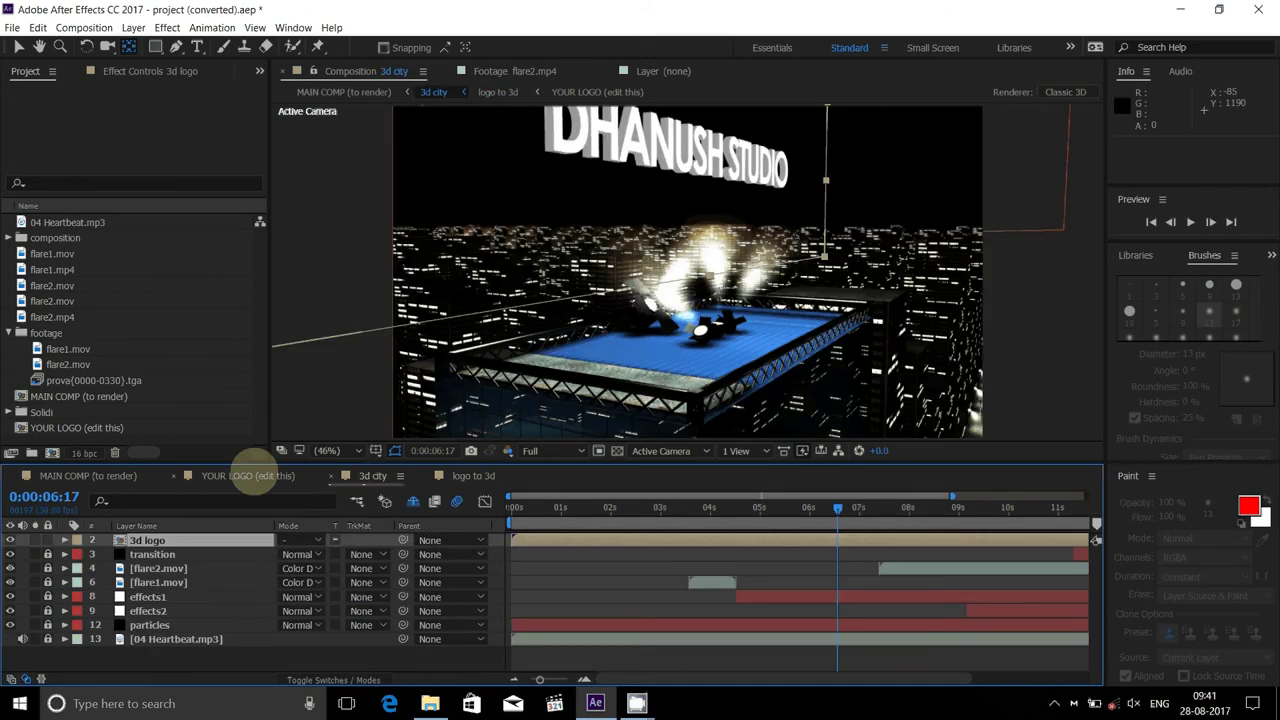
pyautogui.click(250, 476)
pyautogui.click(88, 476)
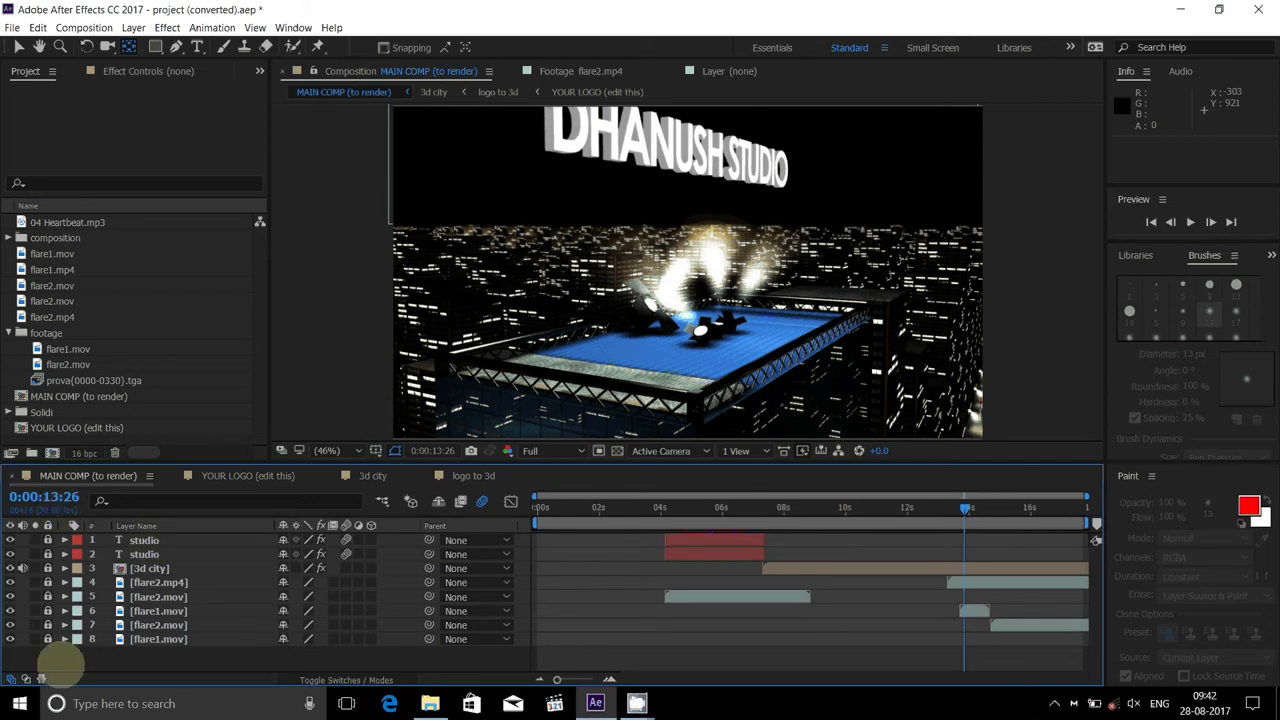
pyautogui.click(35, 540)
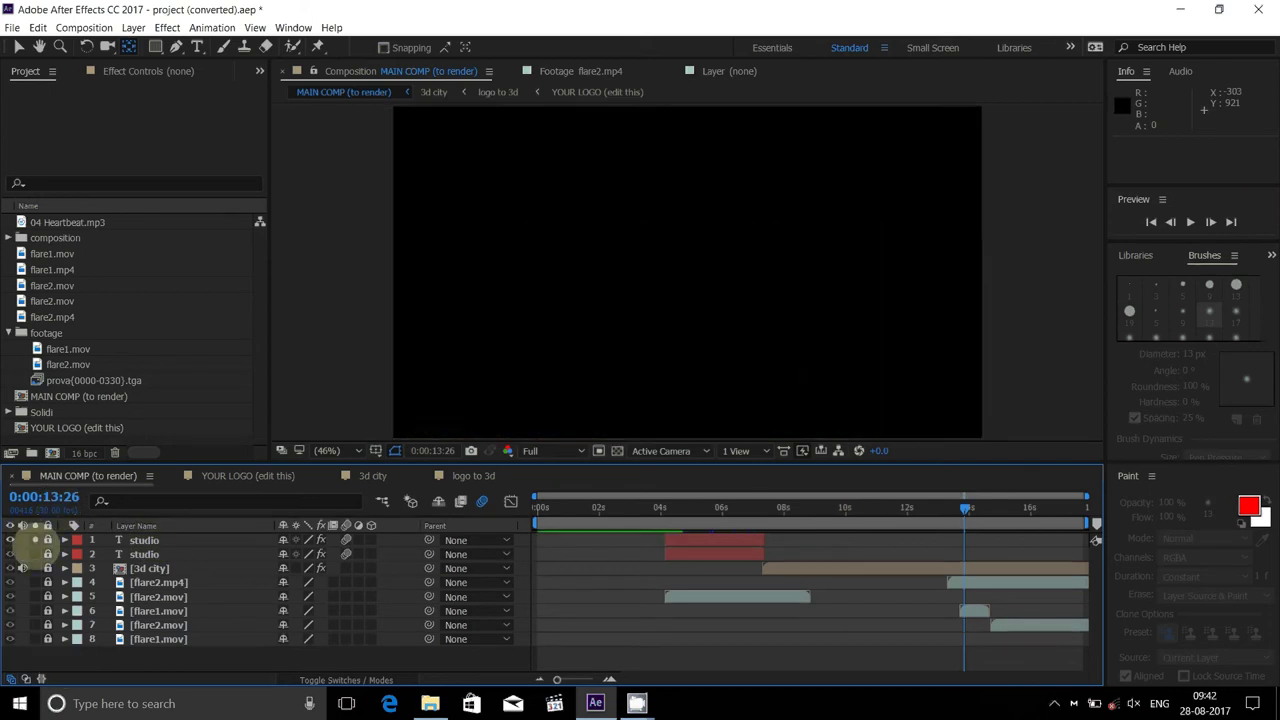
pyautogui.click(35, 540)
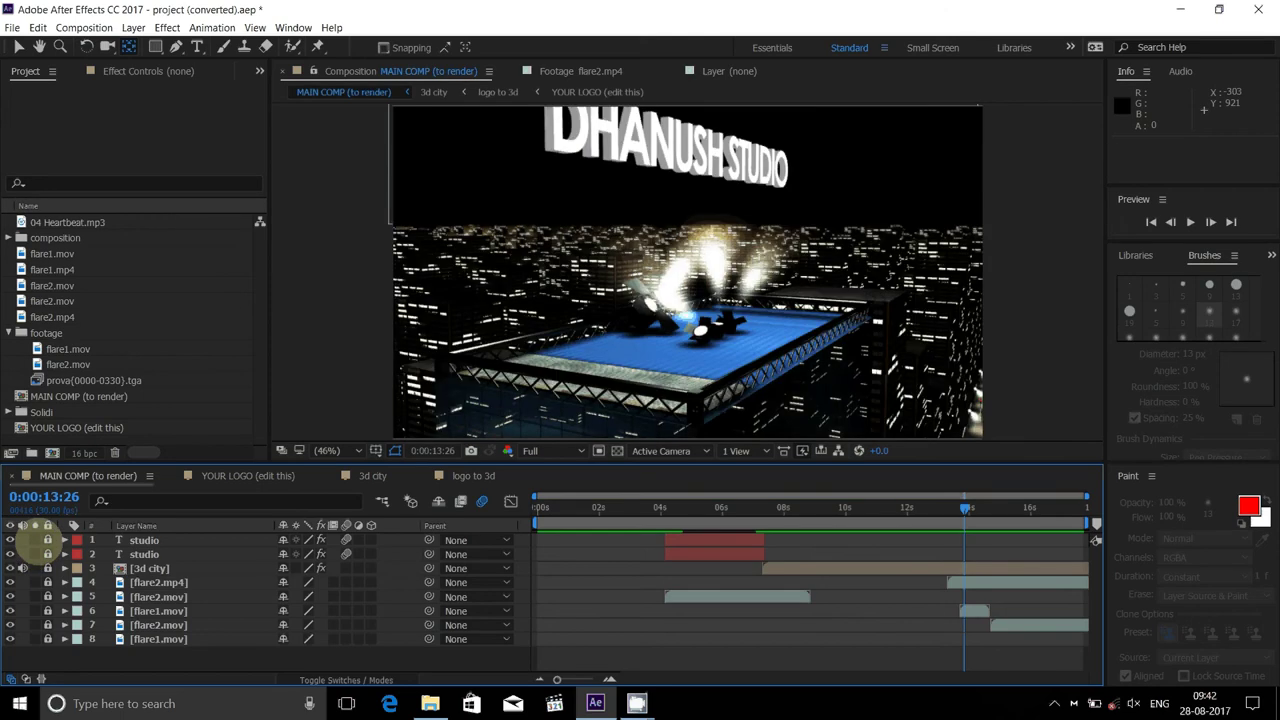
pyautogui.click(35, 540)
pyautogui.click(35, 540)
pyautogui.moveTo(80, 652); pyautogui.dragTo(3, 516)
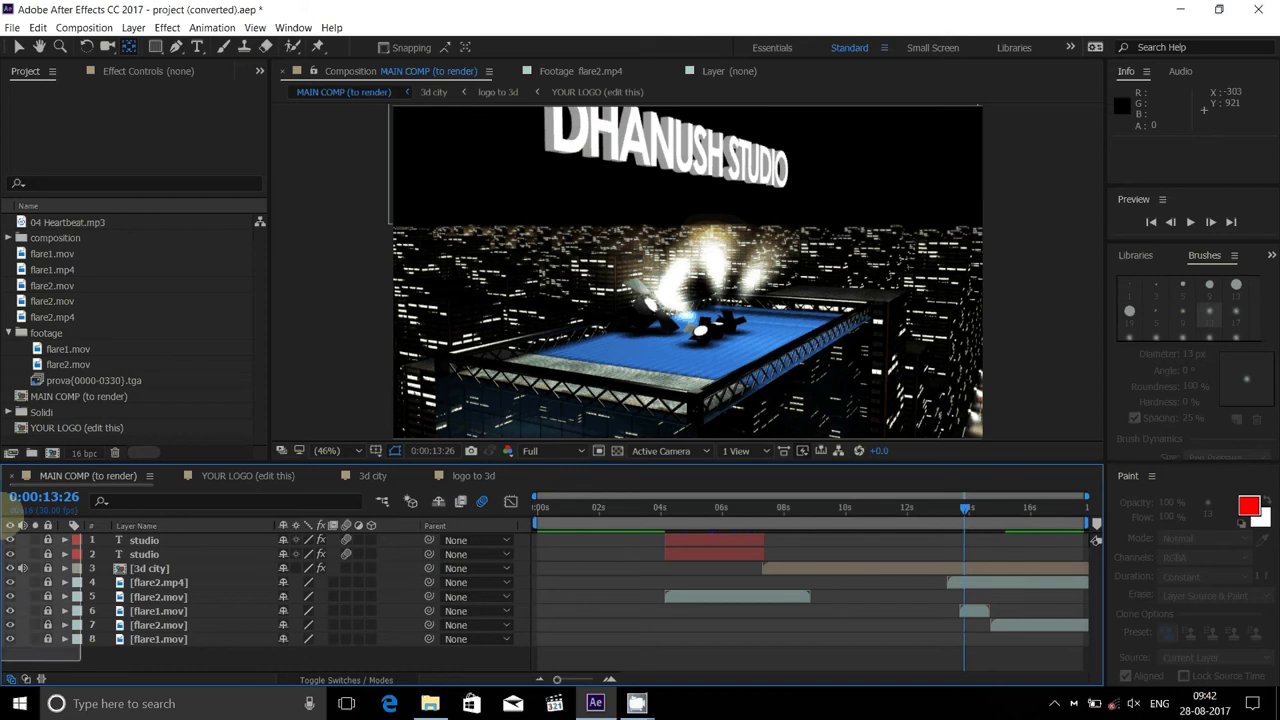
pyautogui.click(217, 662)
pyautogui.moveTo(241, 657); pyautogui.dragTo(8, 500)
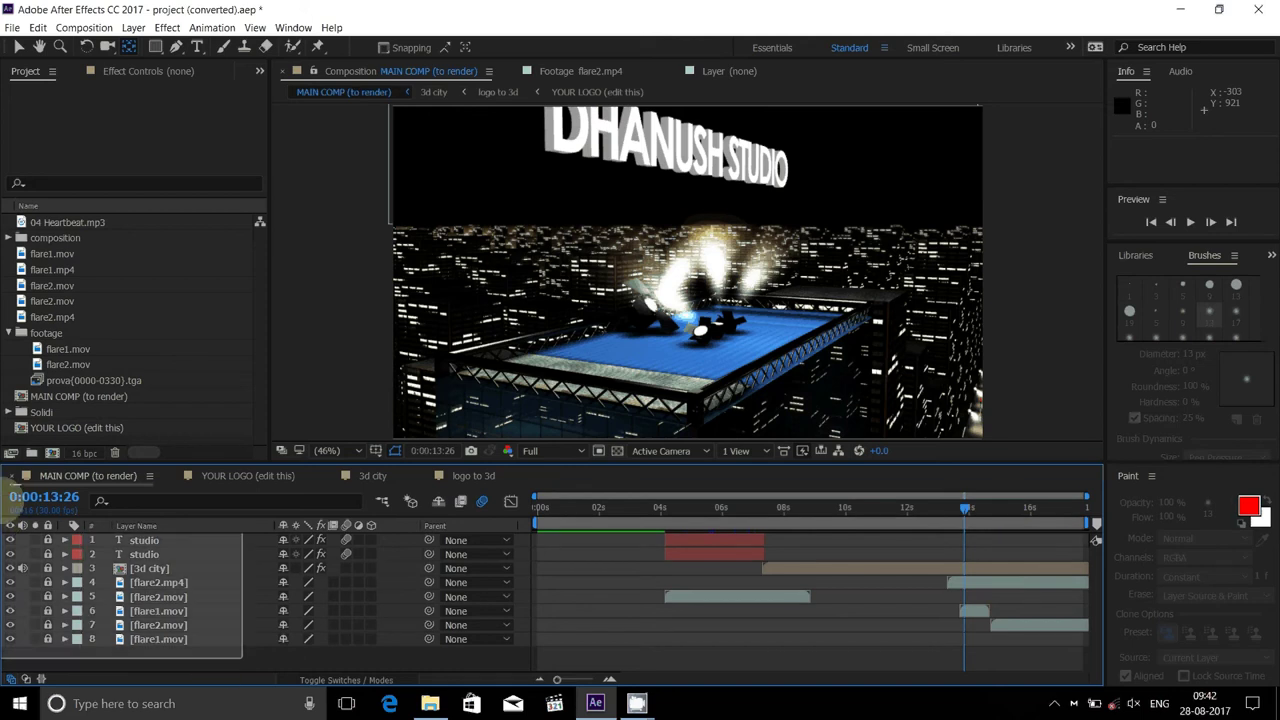
pyautogui.click(385, 540)
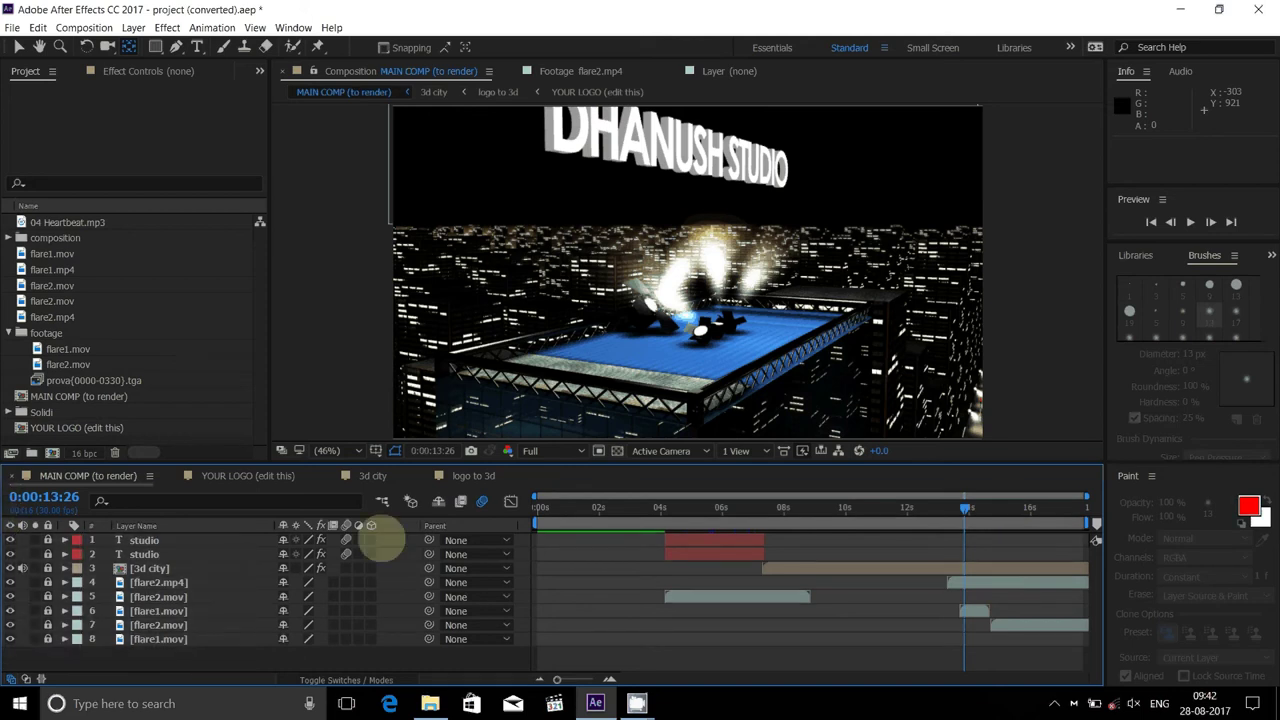
pyautogui.moveTo(512, 658); pyautogui.dragTo(8, 462)
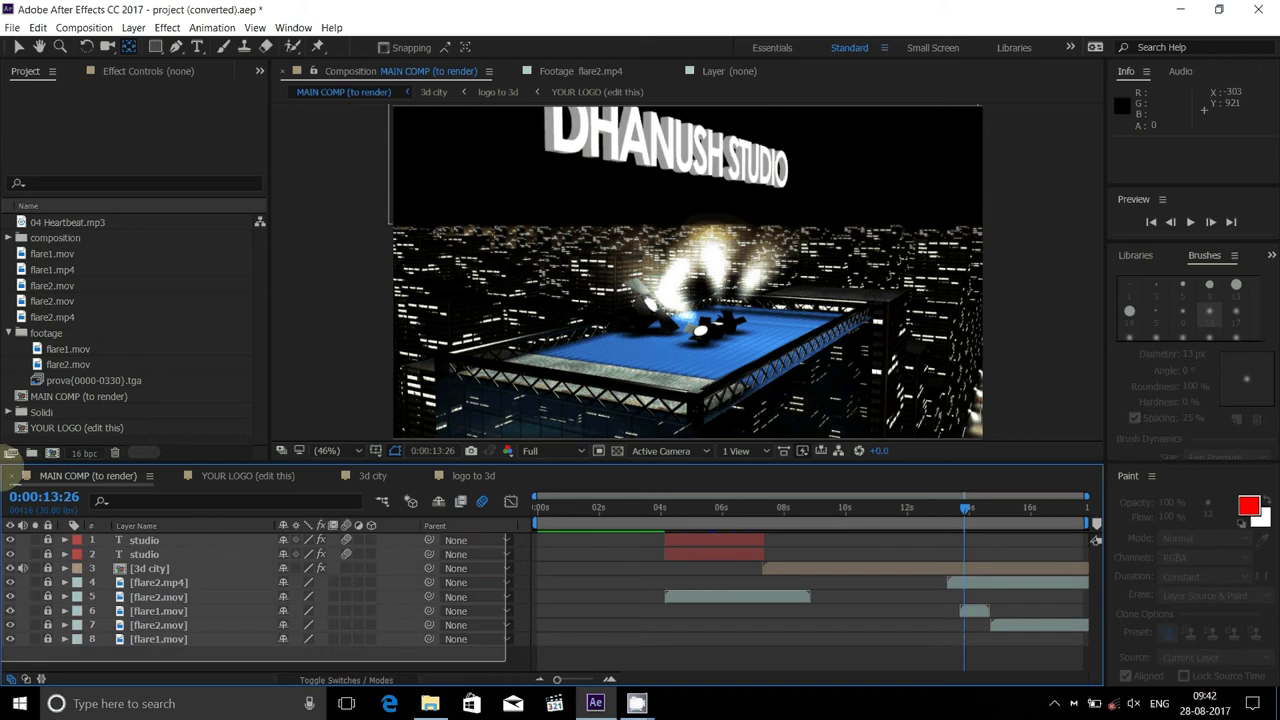
pyautogui.click(385, 533)
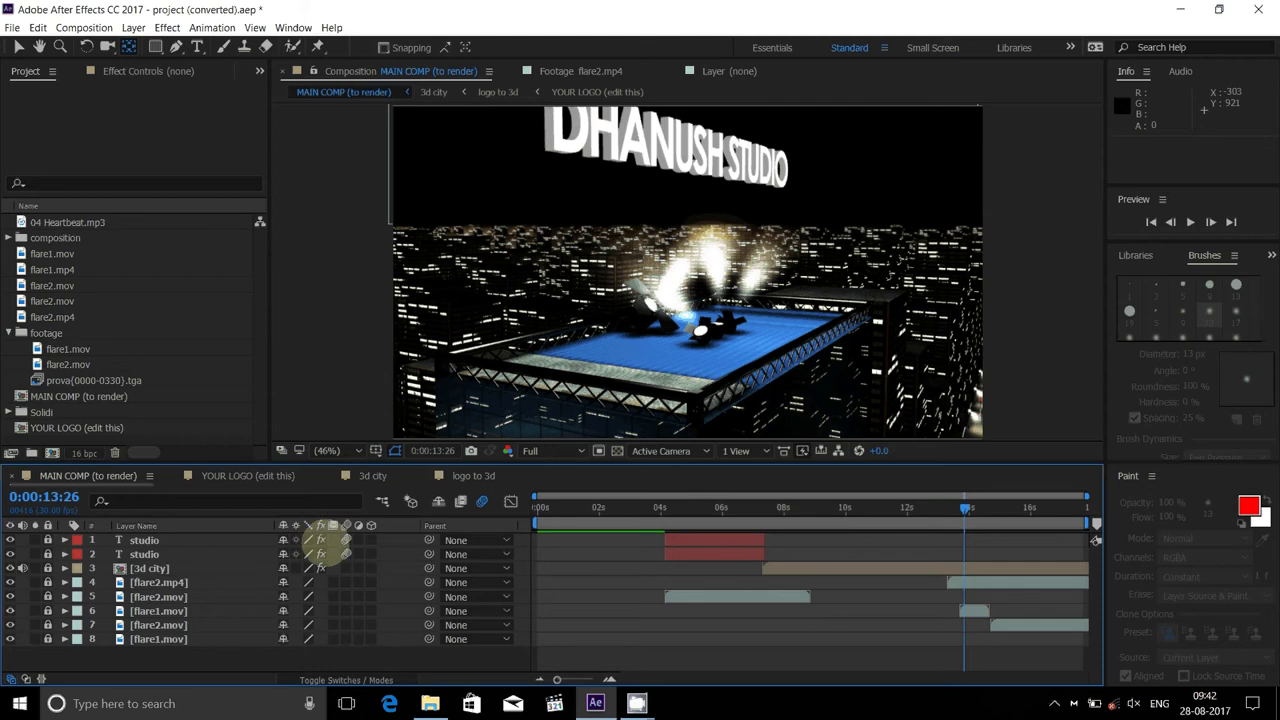
# Collapse the footage folder in the Project panel and focus the MAIN COMP timeline
pyautogui.click(38, 27)
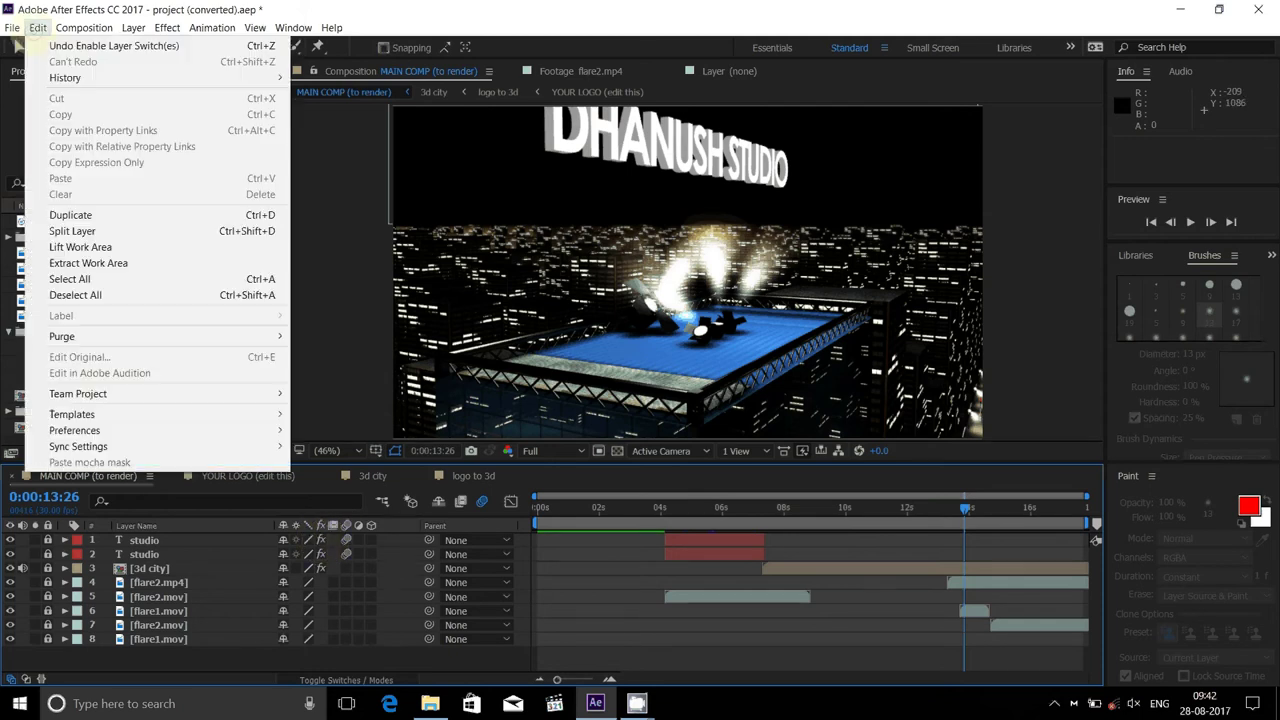
pyautogui.moveTo(84, 28)
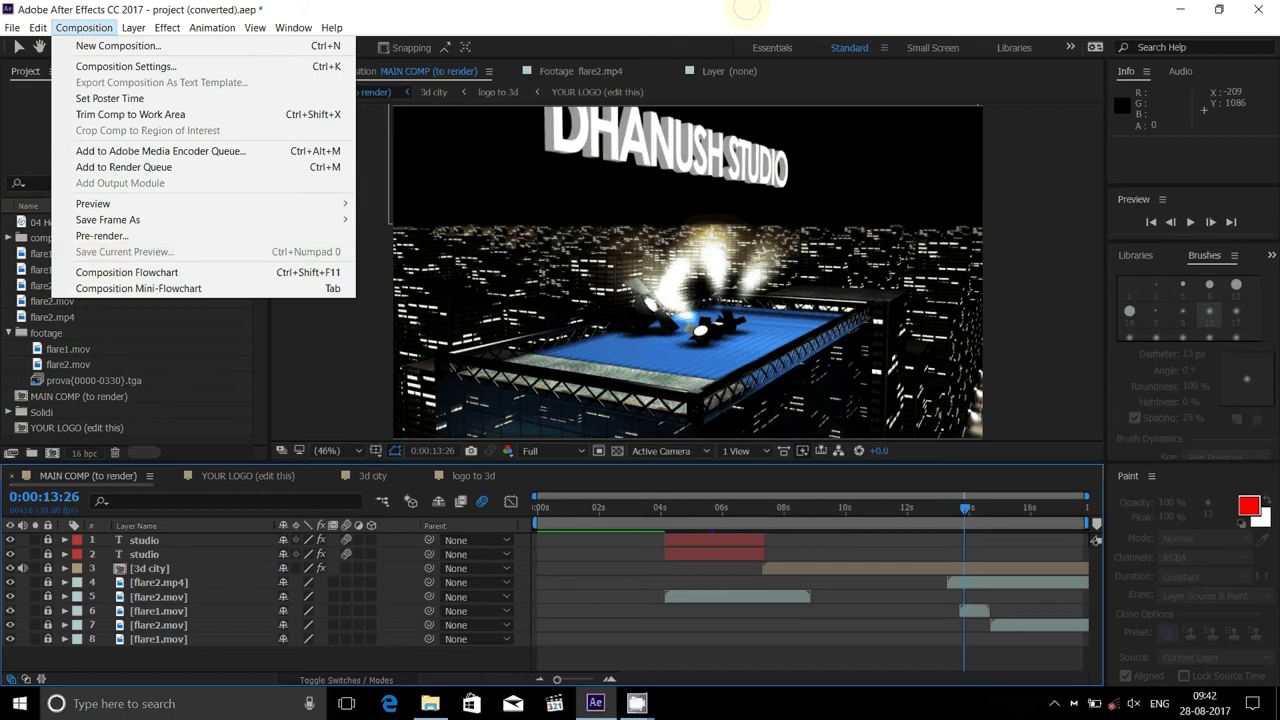
pyautogui.click(960, 408)
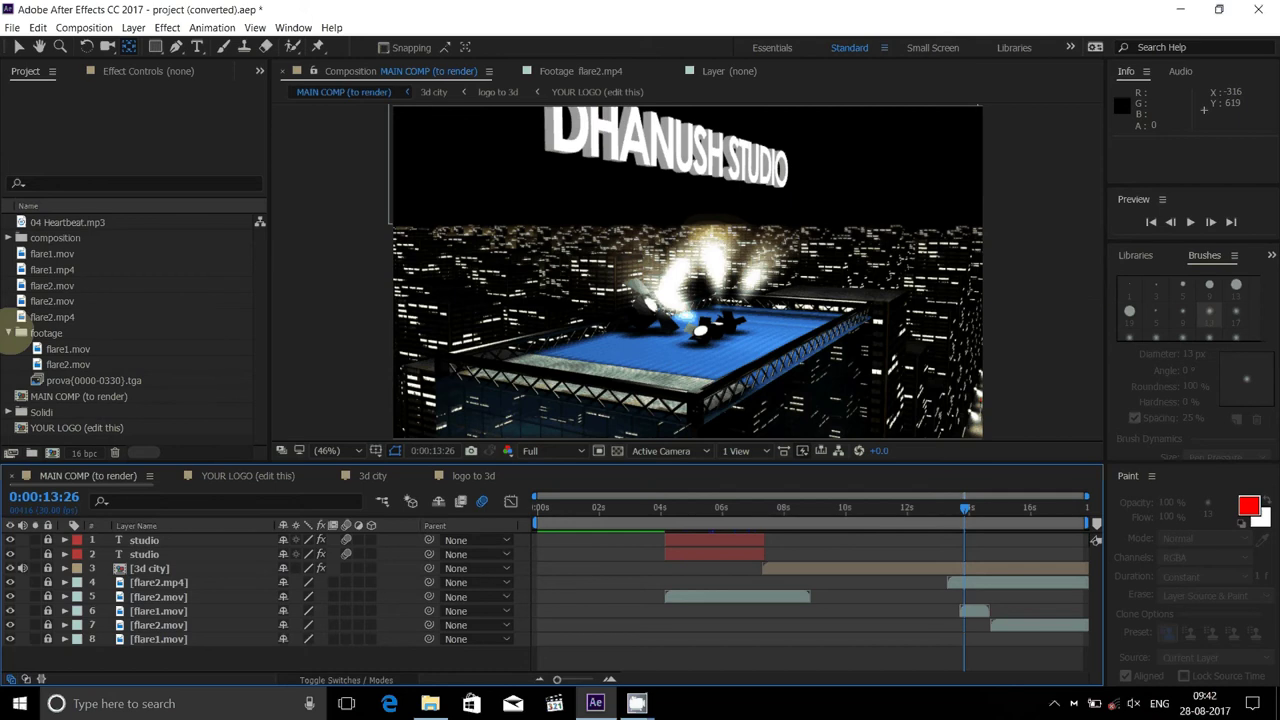
pyautogui.click(9, 333)
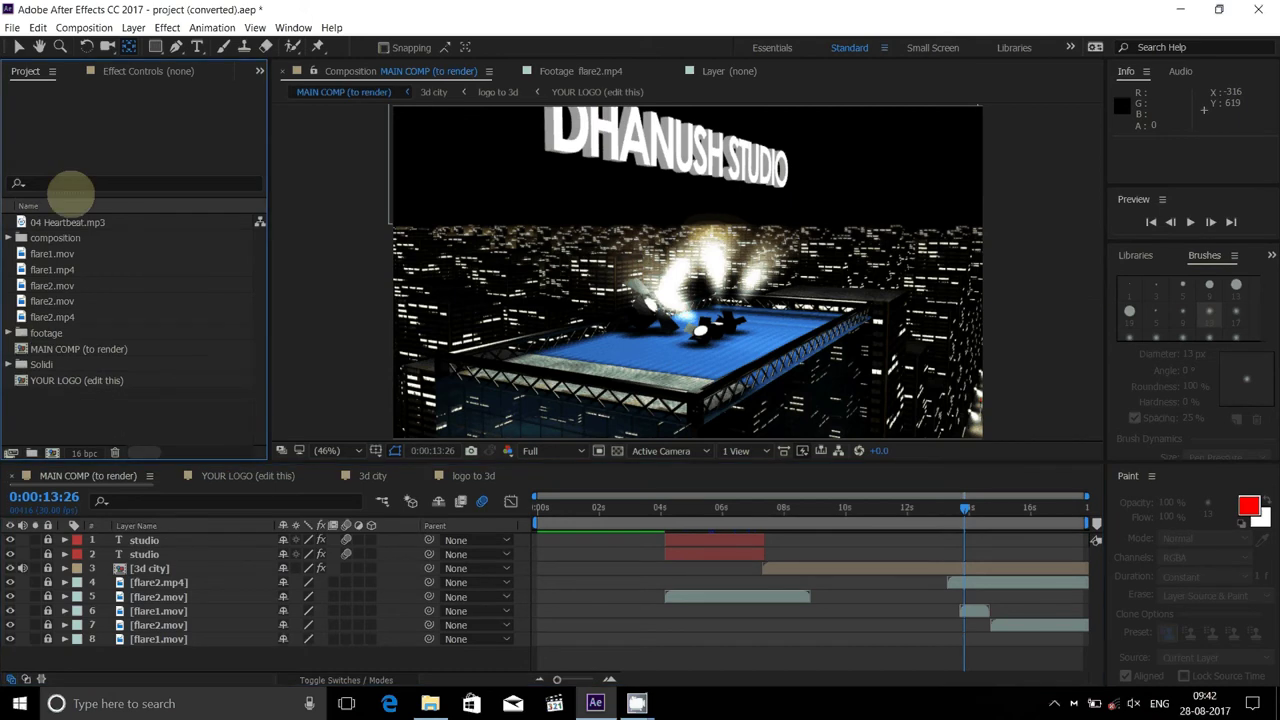
pyautogui.click(130, 477)
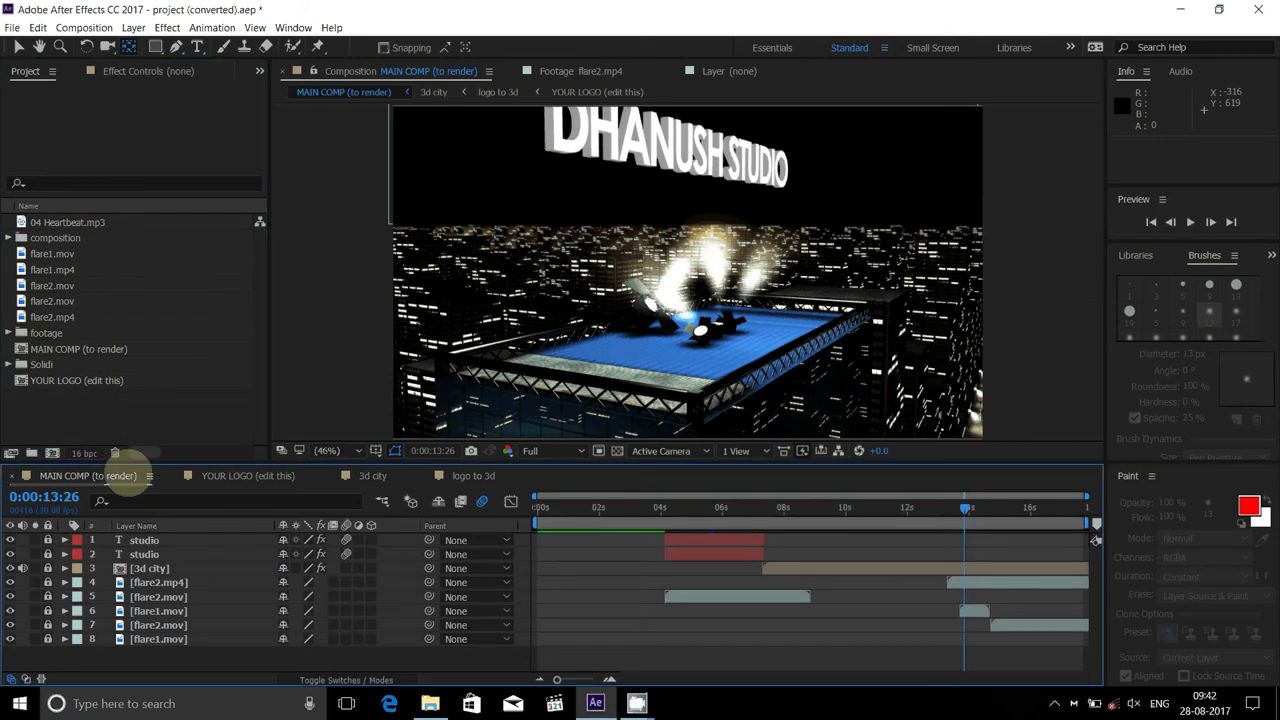
# Preview MAIN COMP with Composition > Preview > Play Current Preview, stopping near 0:00:14:09
pyautogui.click(37, 27)
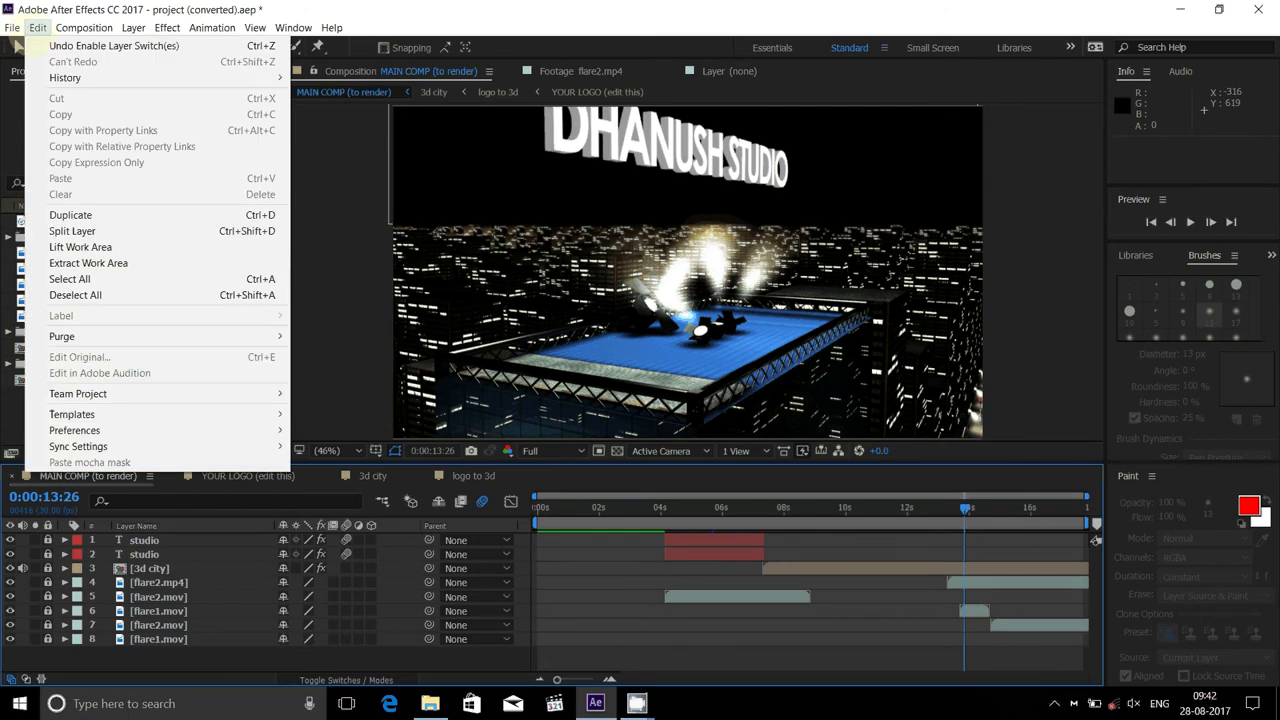
pyautogui.moveTo(84, 27)
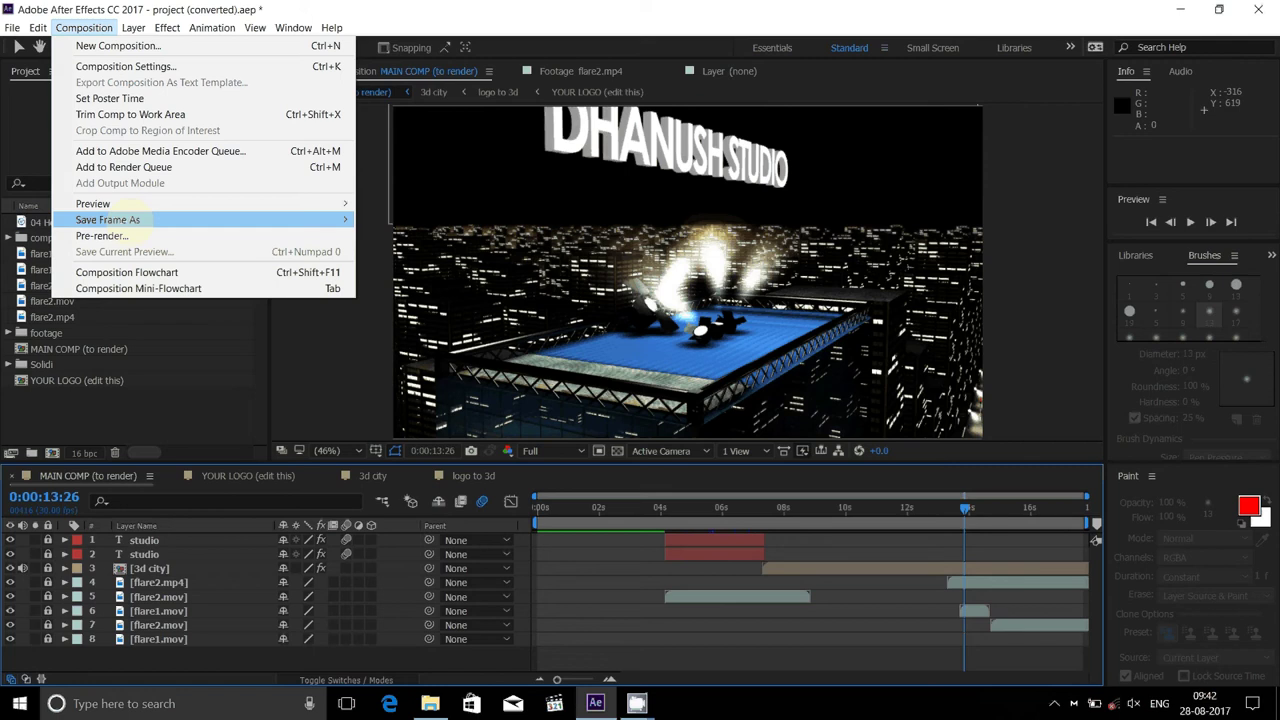
pyautogui.moveTo(100, 204)
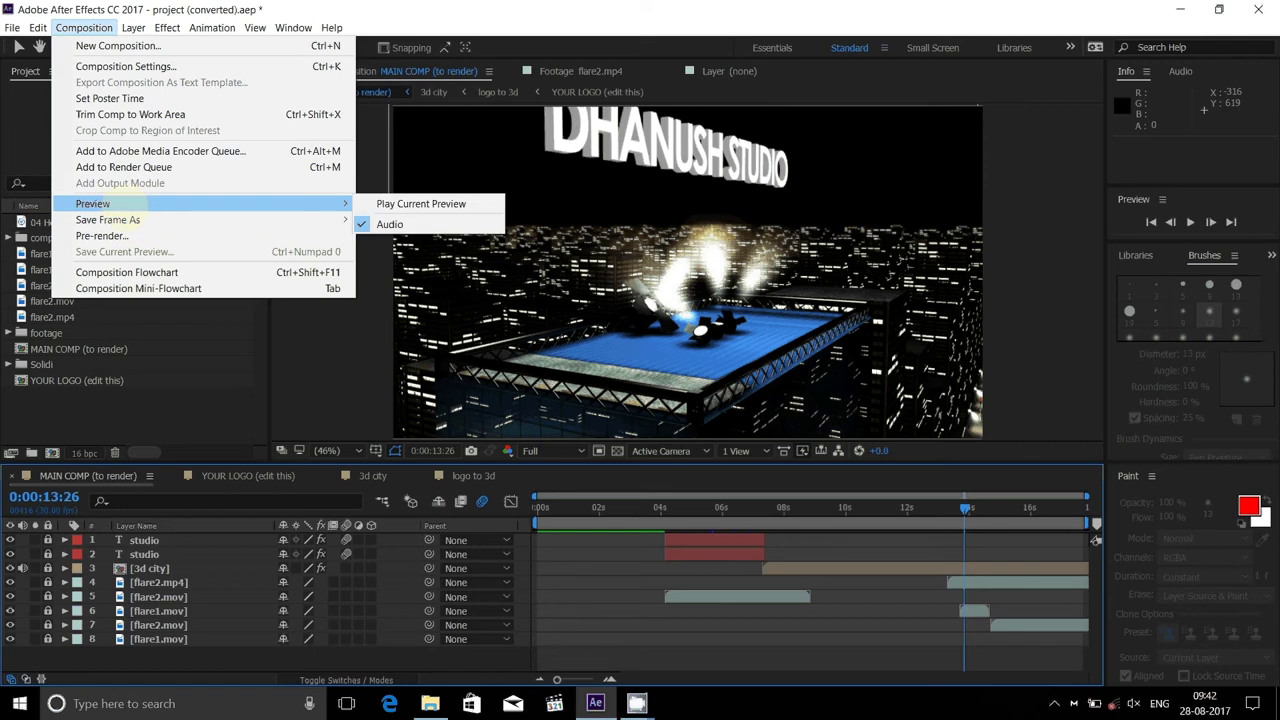
pyautogui.click(395, 204)
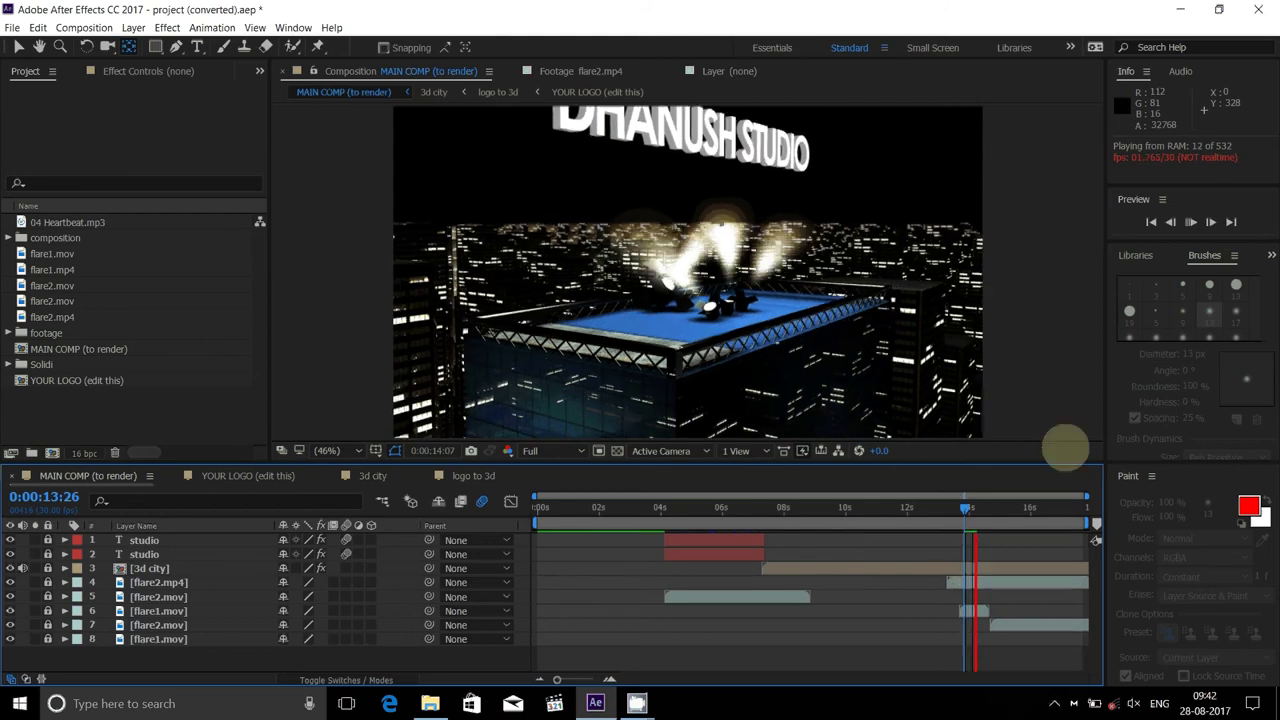
pyautogui.click(1190, 221)
# Rewind the playhead to 0:00:00:00
pyautogui.click(977, 510)
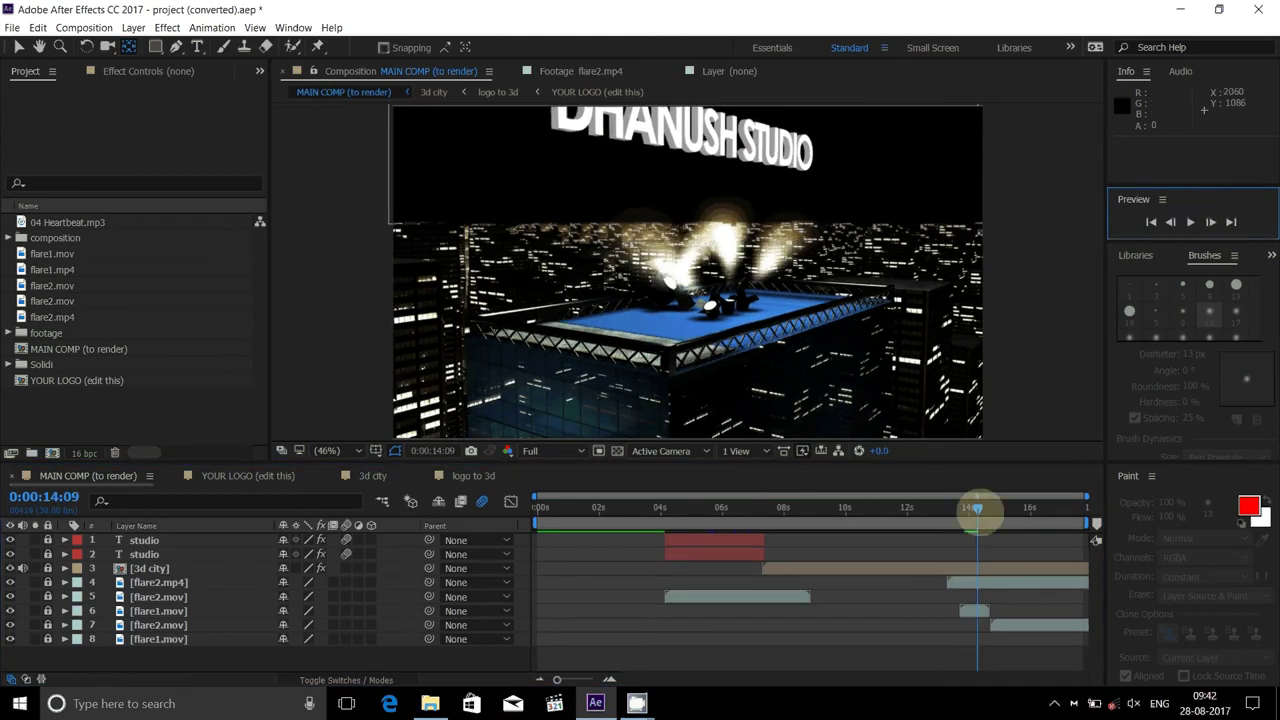
pyautogui.moveTo(977, 510); pyautogui.dragTo(538, 528)
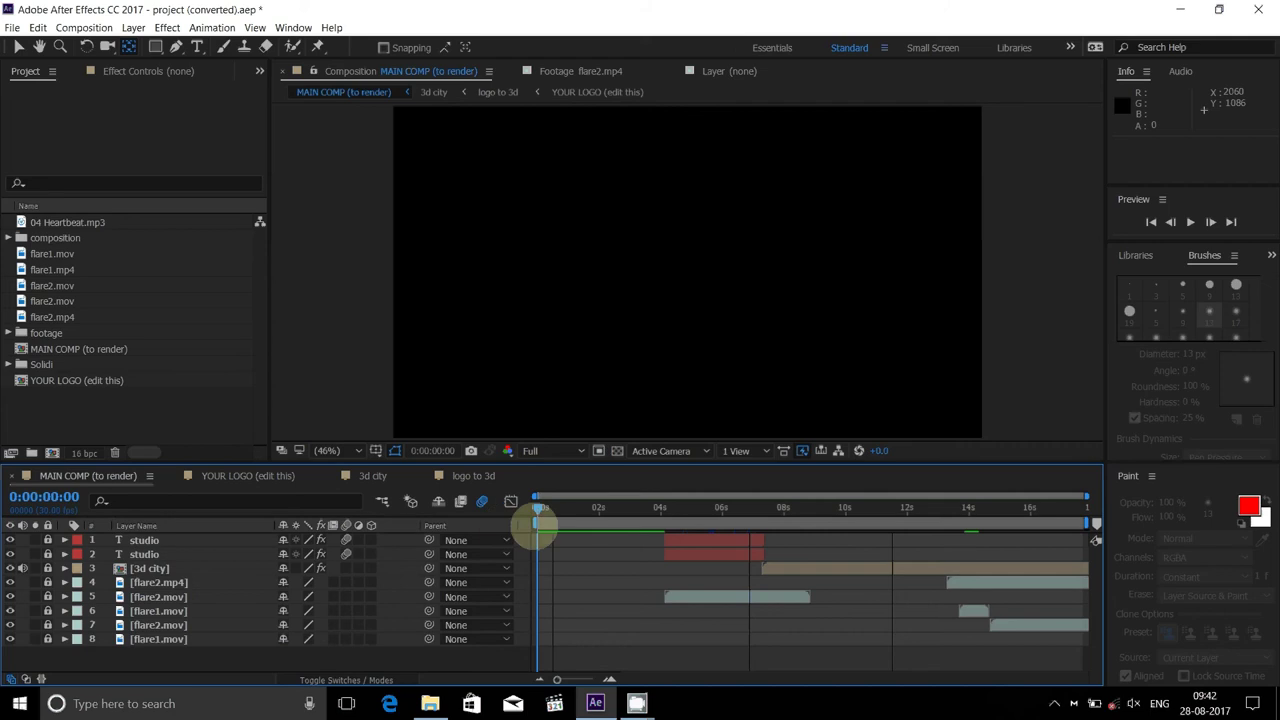
pyautogui.click(38, 47)
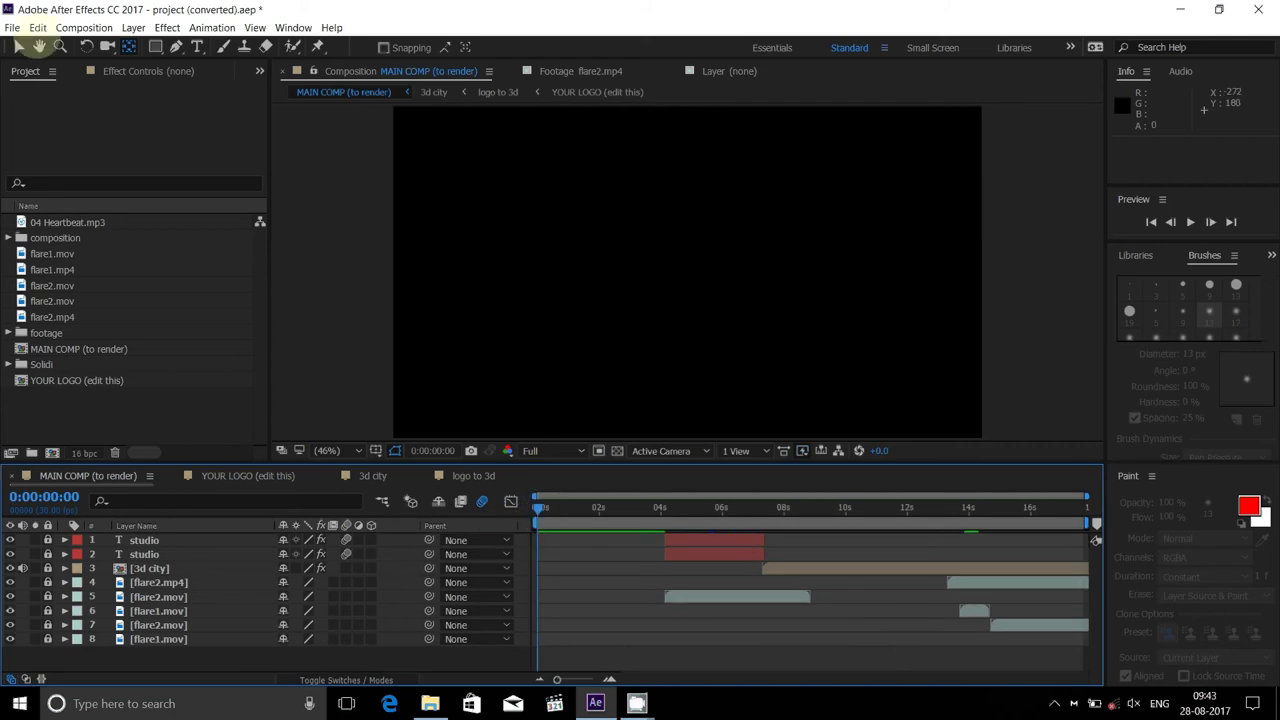
pyautogui.click(84, 27)
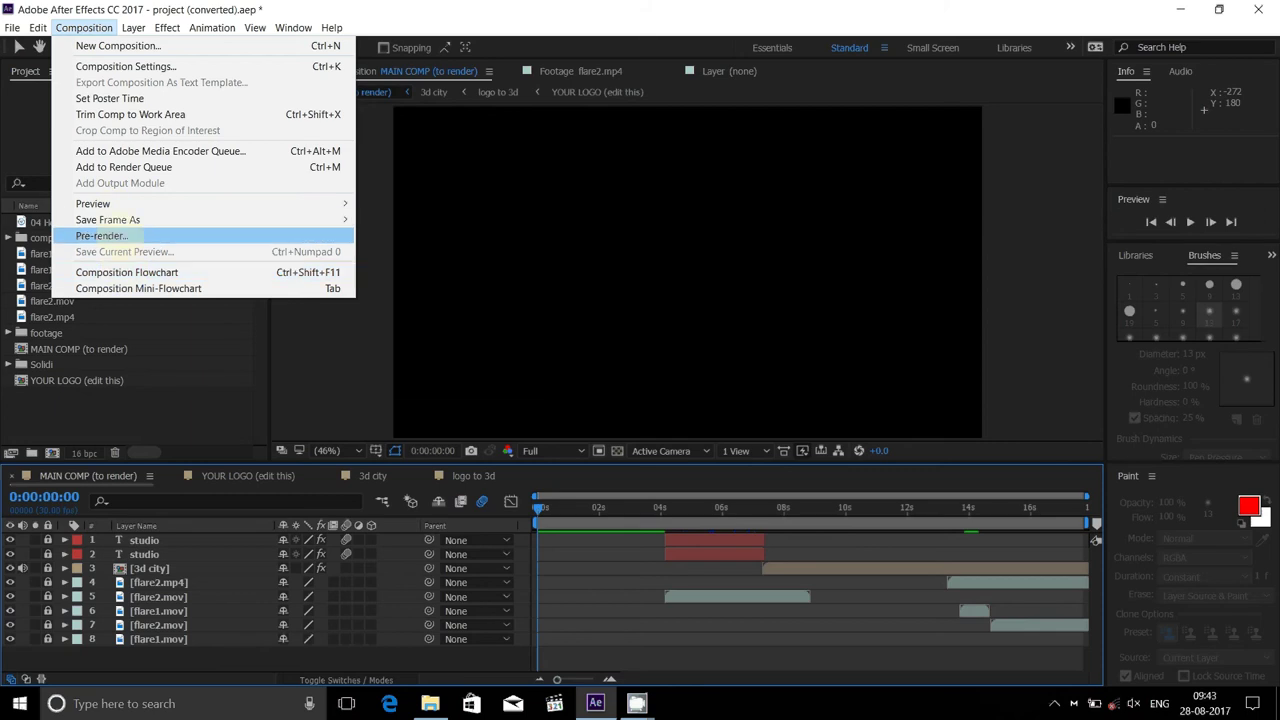
# Pre-render MAIN COMP to AVI, dismissing the output warning and Media Encoder errors
pyautogui.click(101, 235)
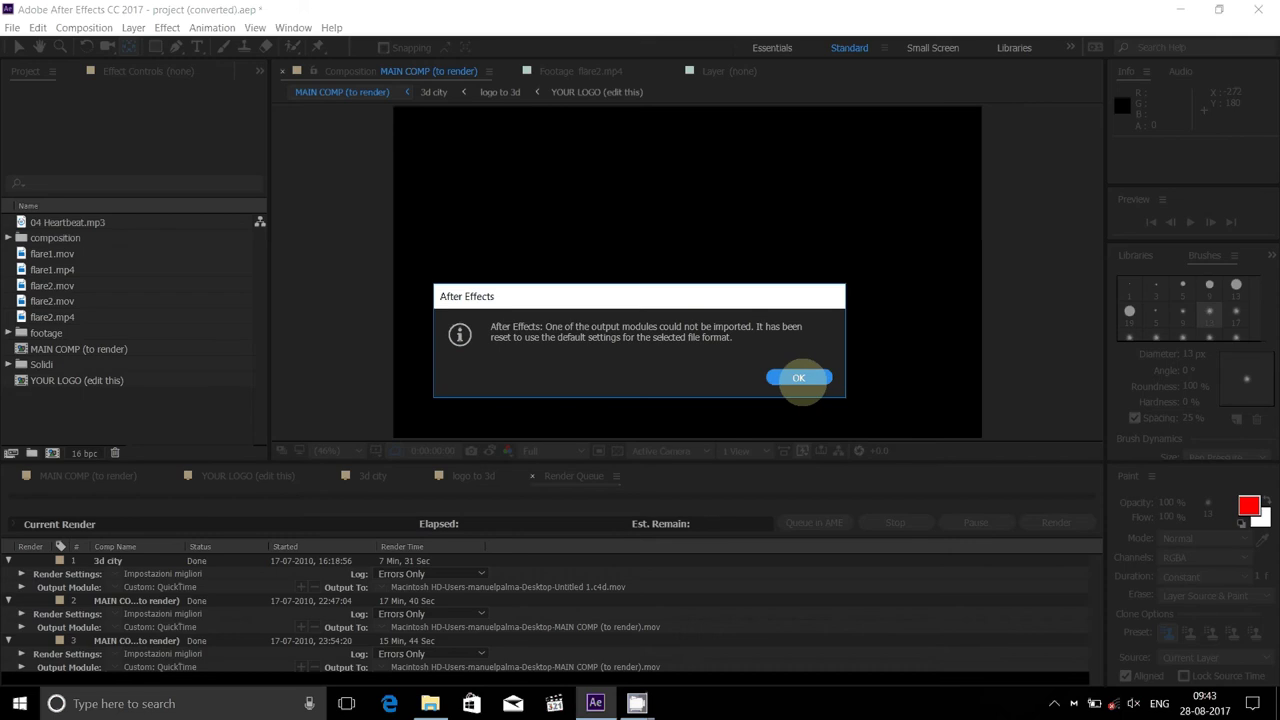
pyautogui.click(799, 378)
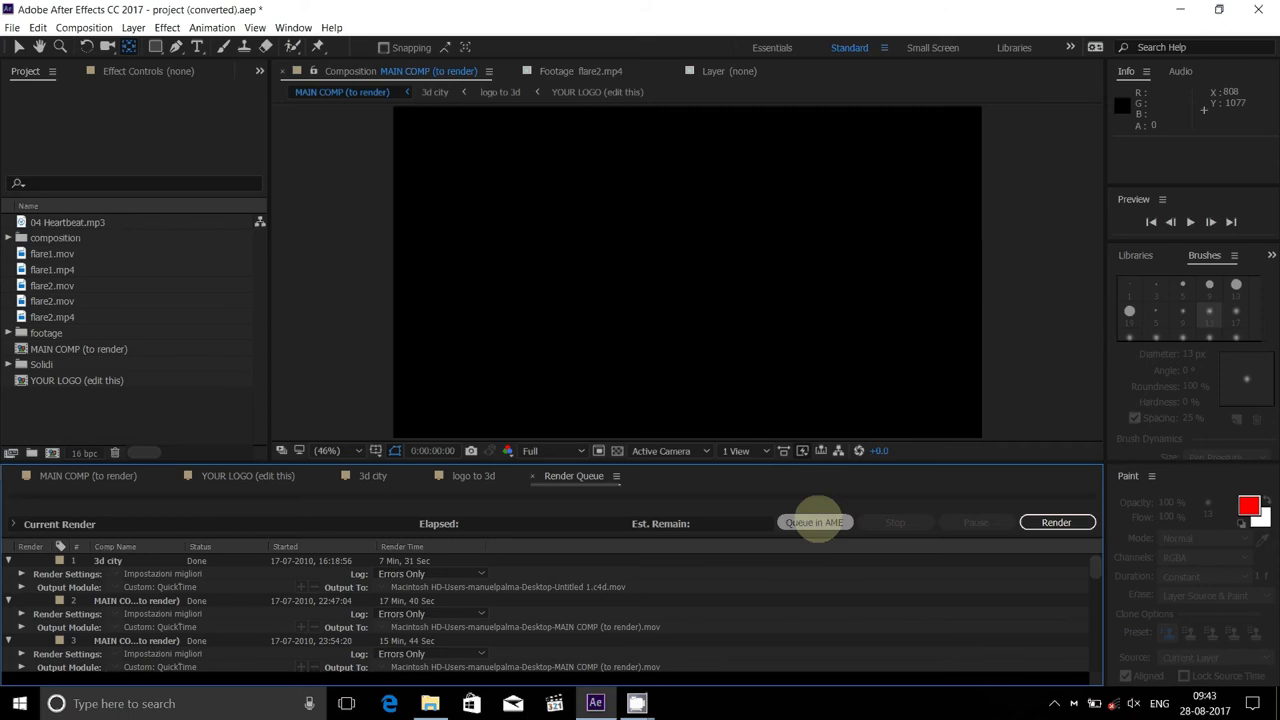
pyautogui.click(815, 522)
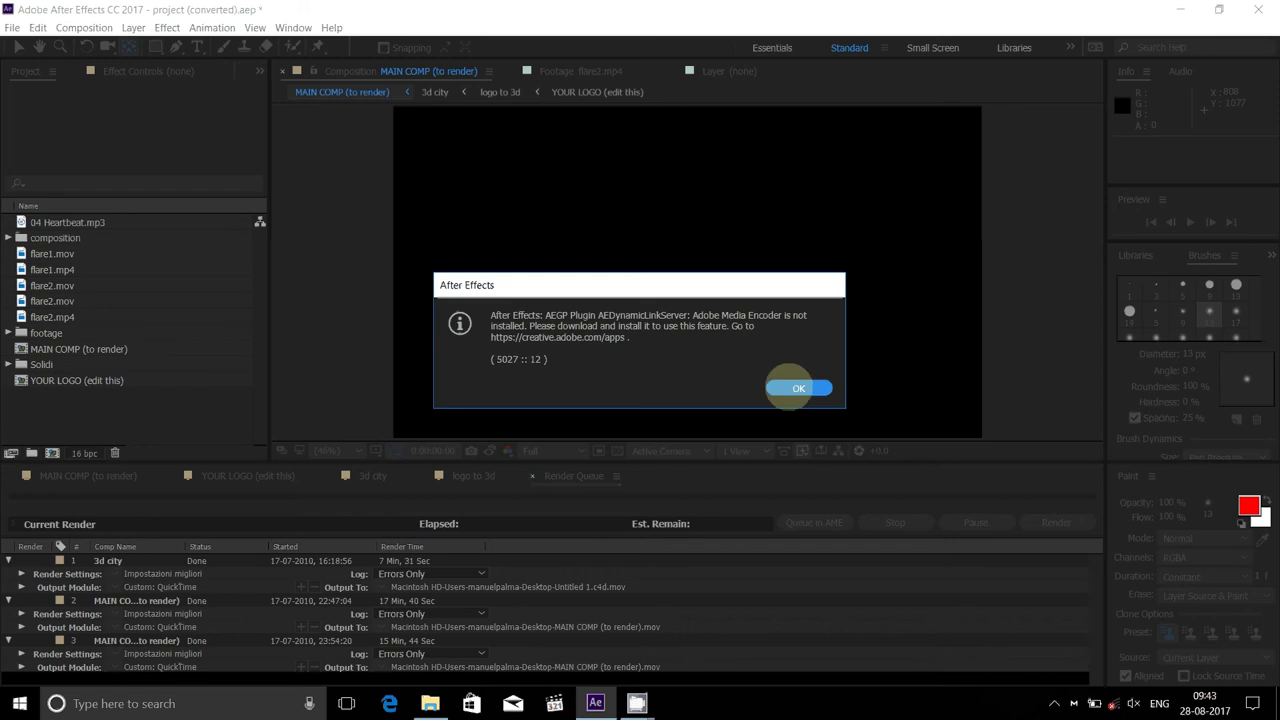
pyautogui.click(789, 386)
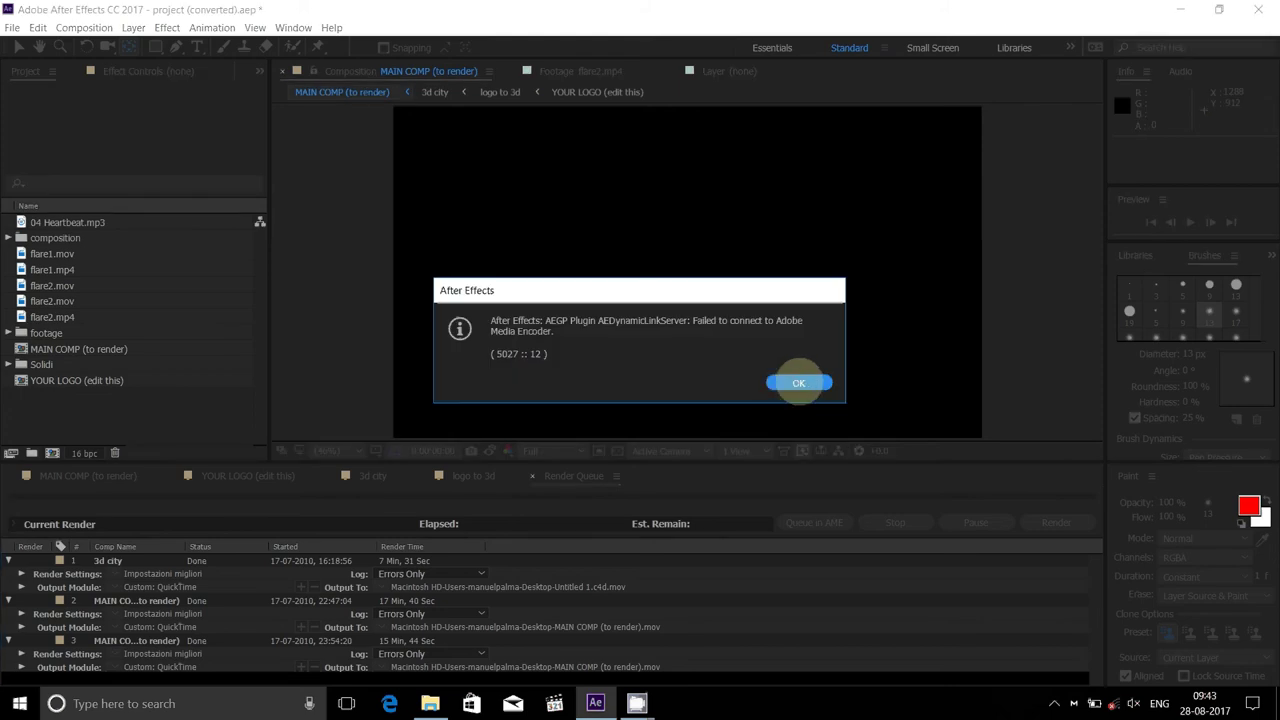
pyautogui.click(799, 383)
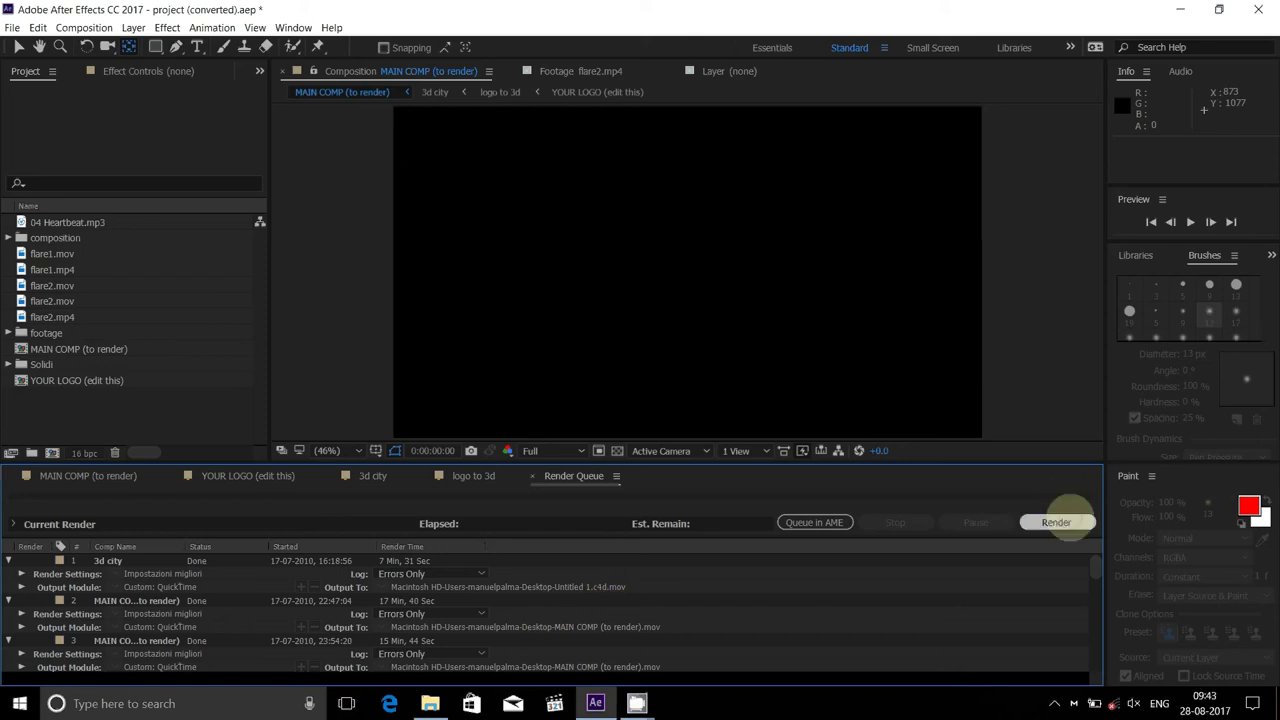
pyautogui.click(1060, 520)
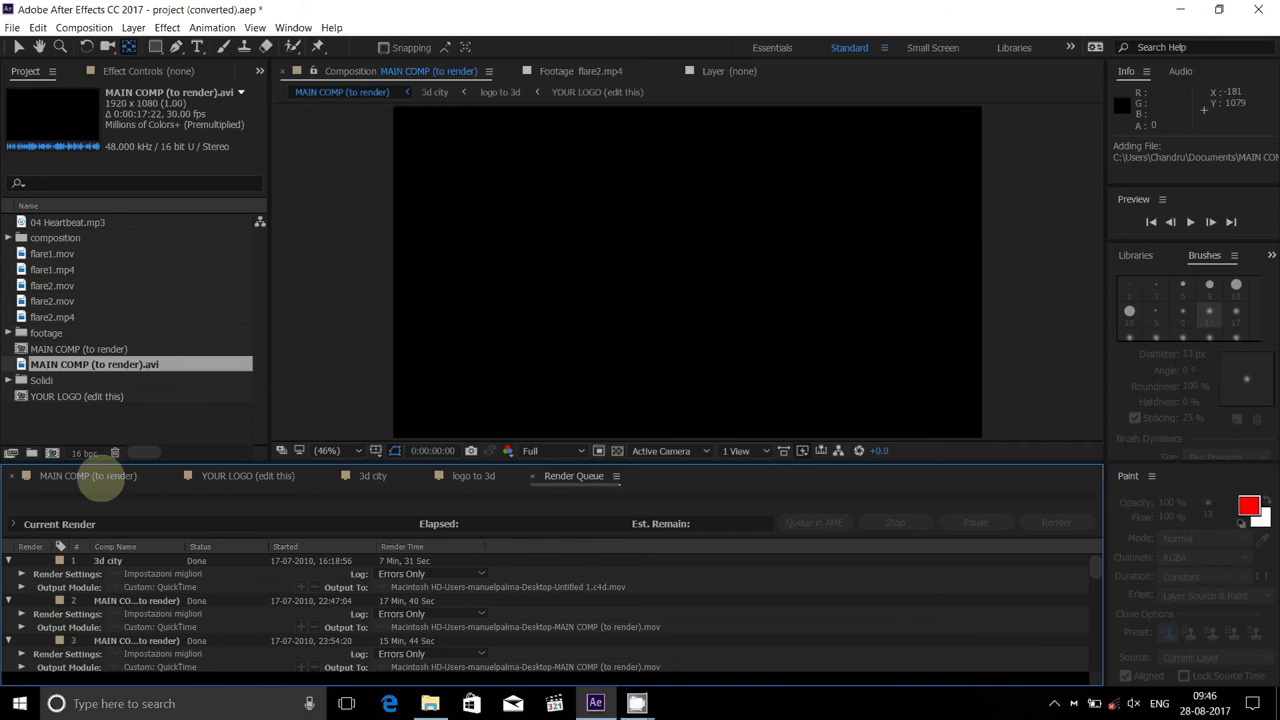
# Step from MAIN COMP through logo to 3d into YOUR LOGO (edit this), then select flare2.mov
pyautogui.click(86, 475)
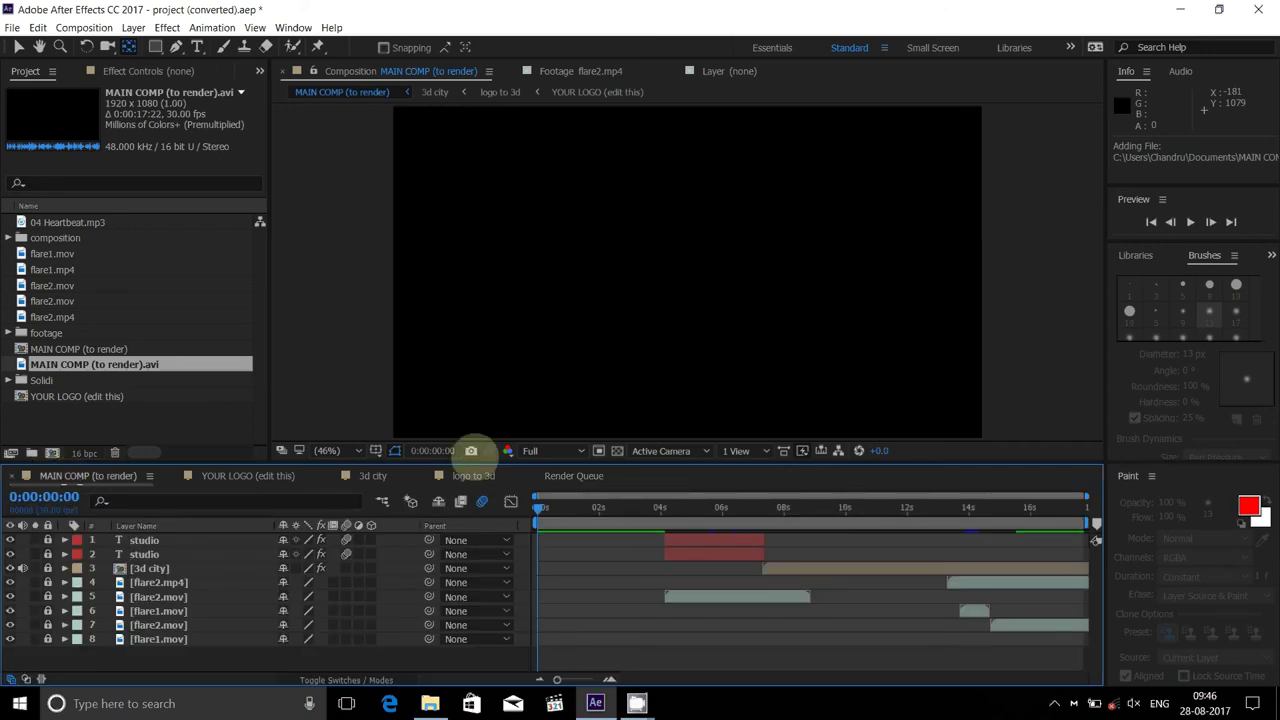
pyautogui.click(474, 476)
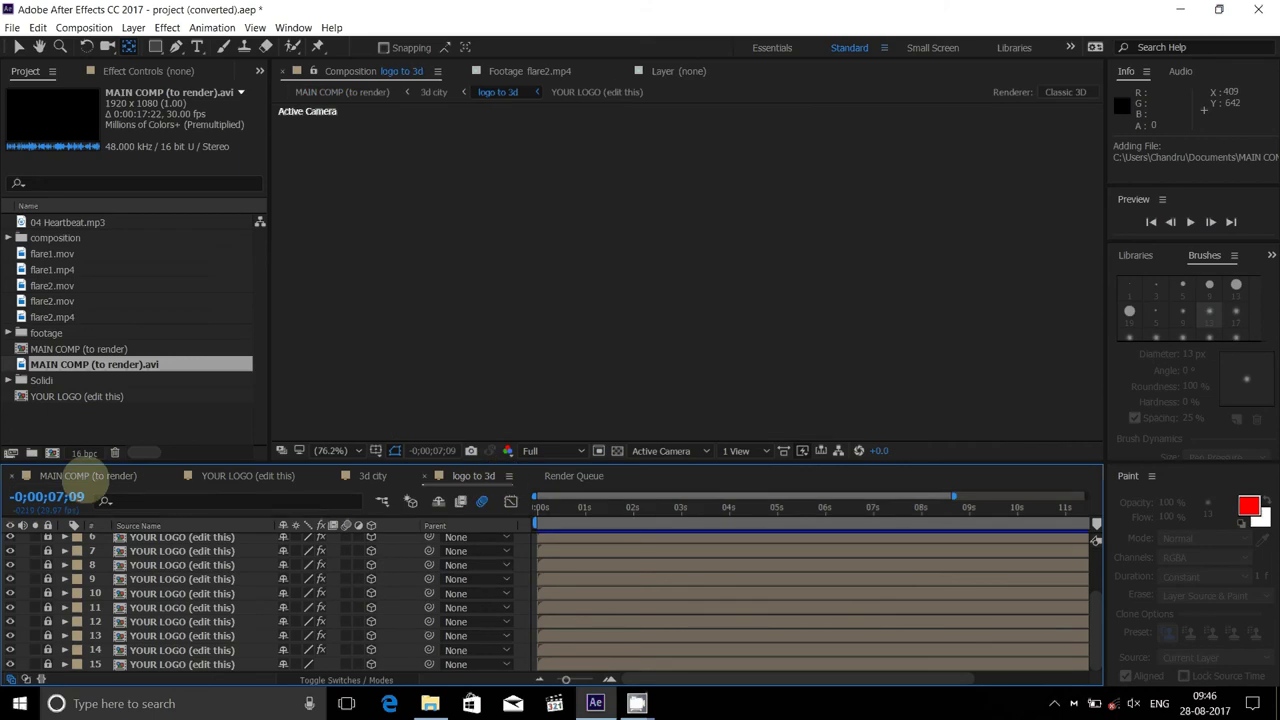
pyautogui.click(86, 476)
pyautogui.click(220, 476)
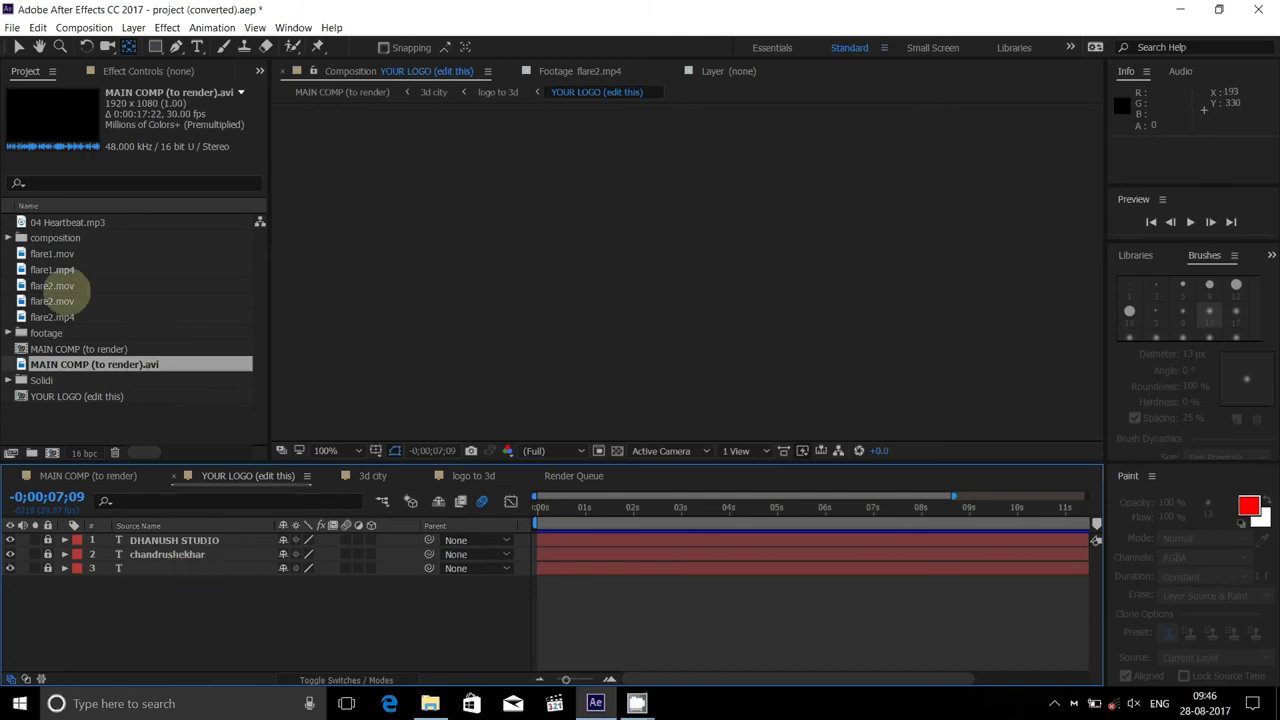
pyautogui.click(68, 285)
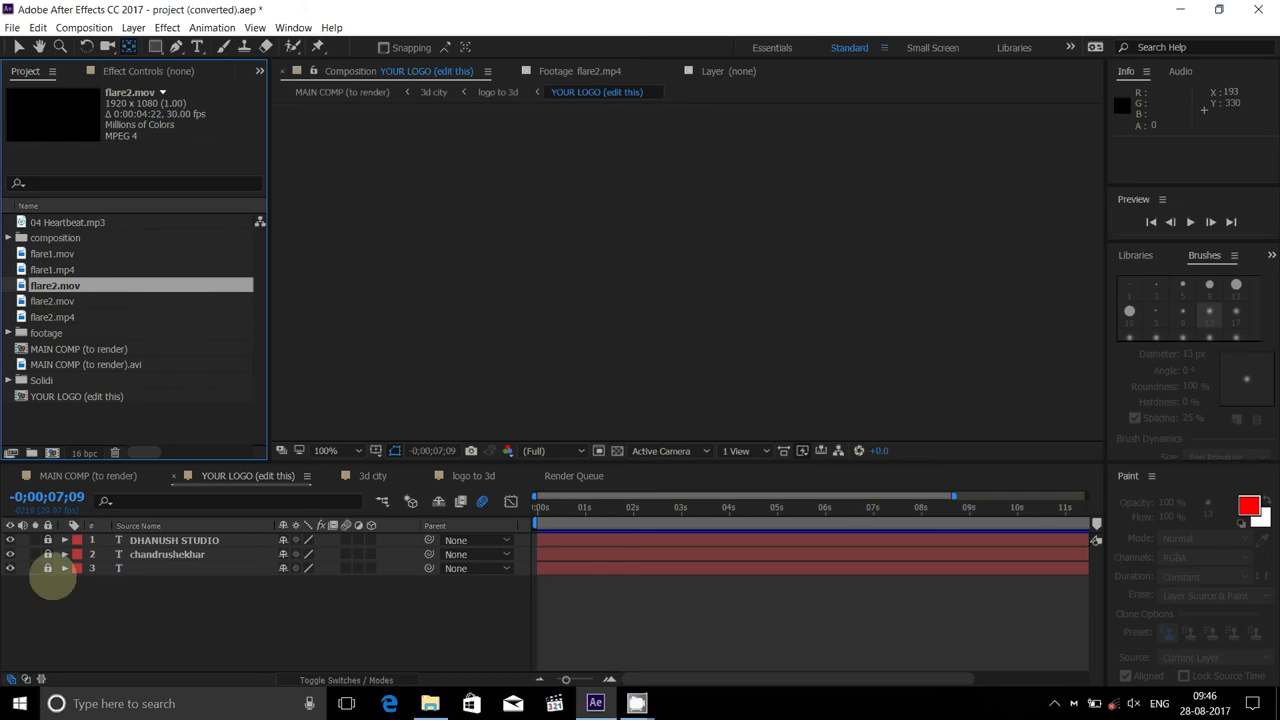
# Unlock the third text layer and drop flare2.mov into YOUR LOGO as a new layer
pyautogui.click(47, 567)
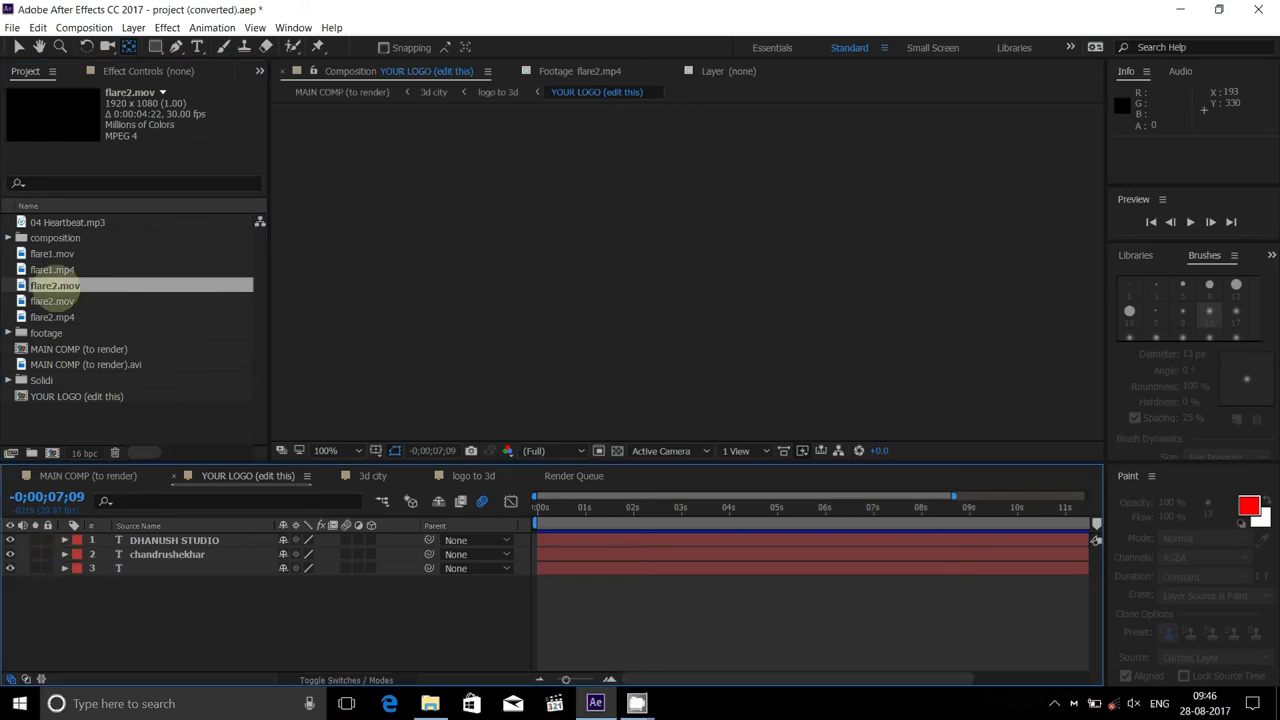
pyautogui.moveTo(65, 287); pyautogui.dragTo(155, 592)
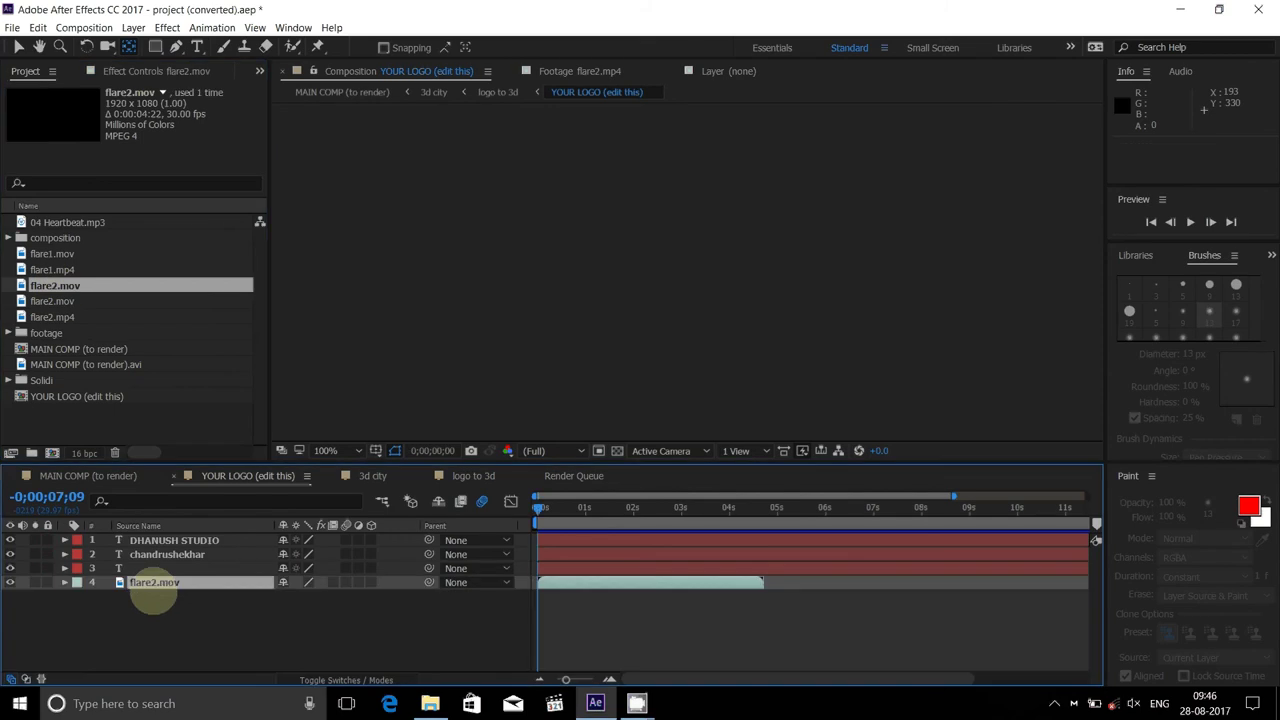
pyautogui.click(157, 590)
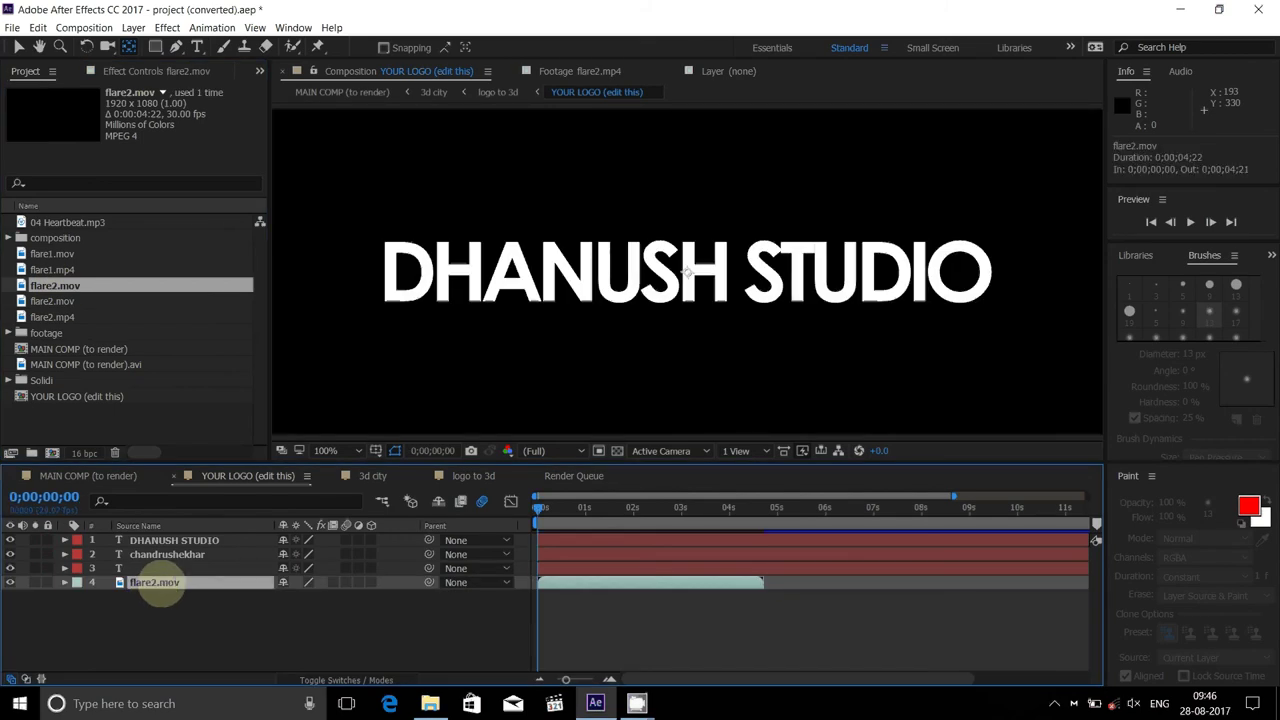
pyautogui.click(155, 568)
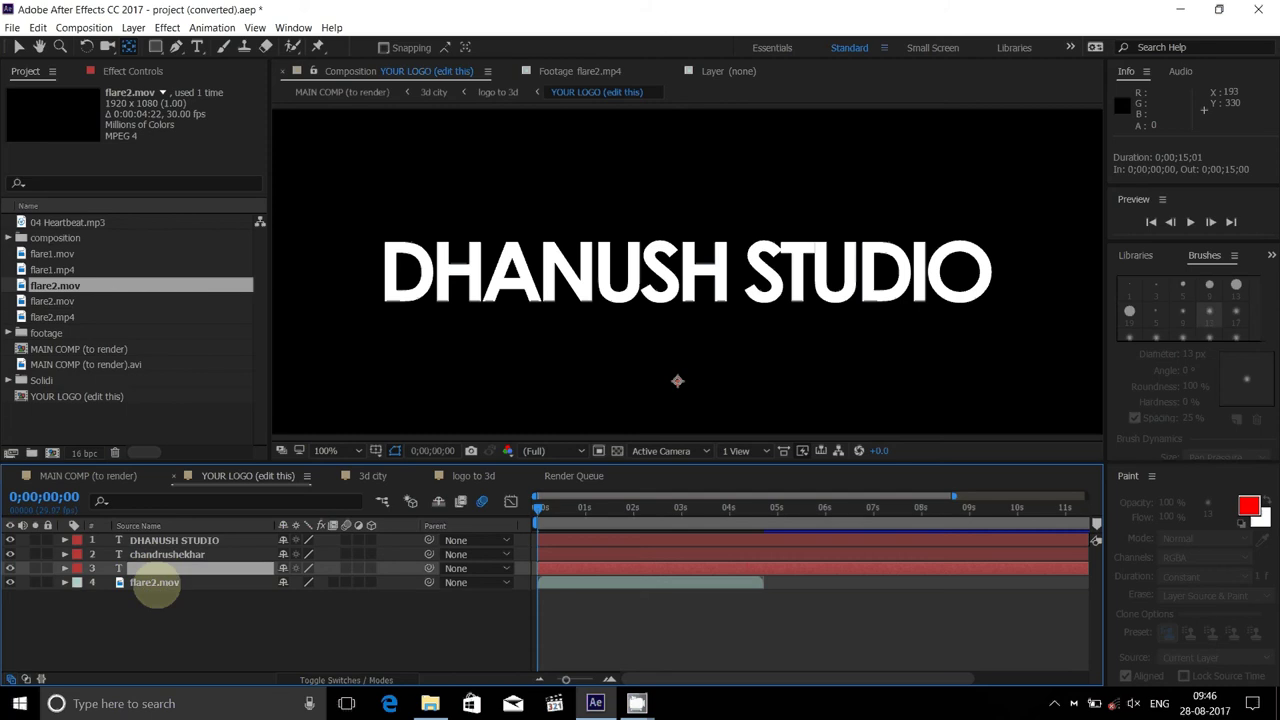
pyautogui.click(155, 583)
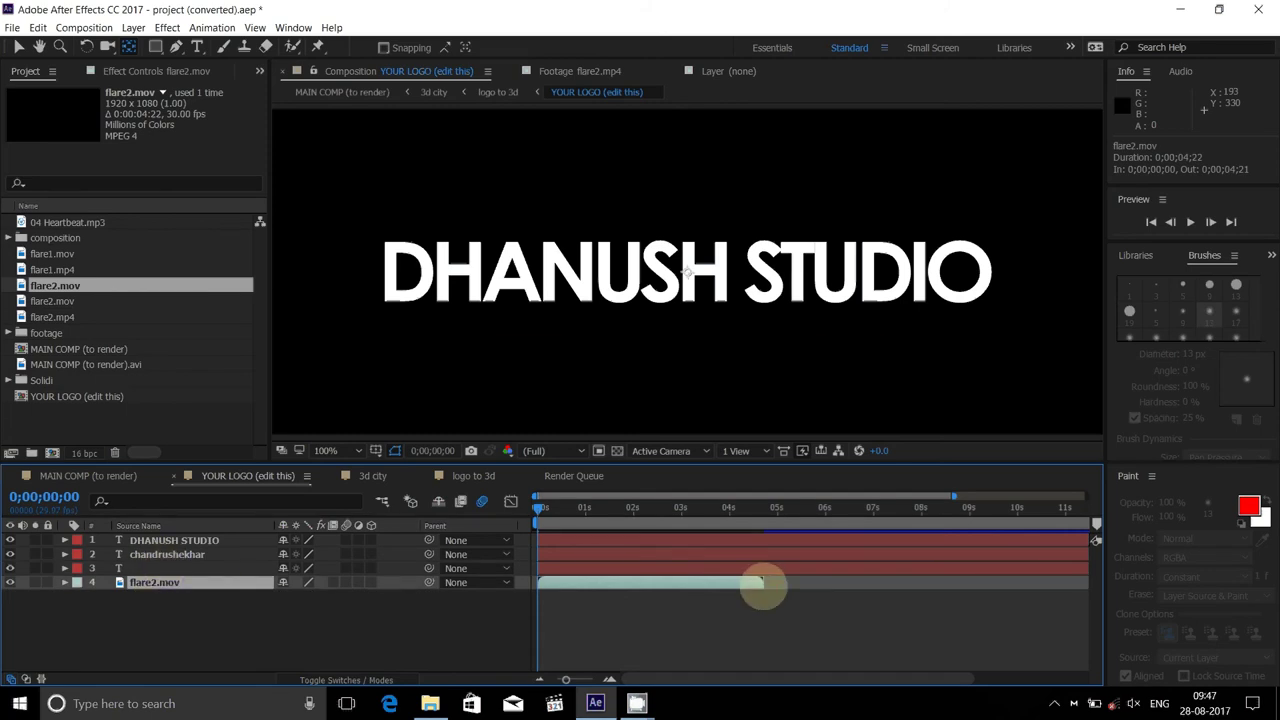
# Extend the flare2.mov layer's end and scrub forward to preview the lens flare
pyautogui.moveTo(763, 587); pyautogui.dragTo(1081, 597)
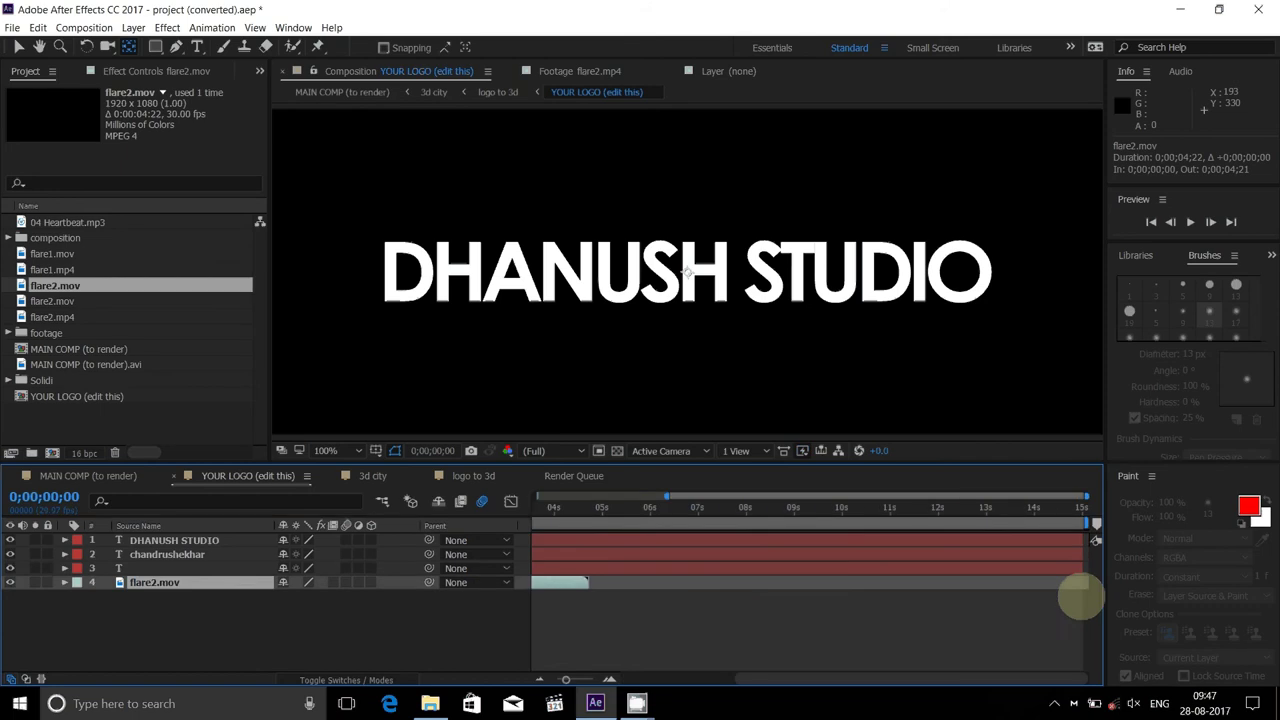
pyautogui.moveTo(786, 679); pyautogui.dragTo(660, 679)
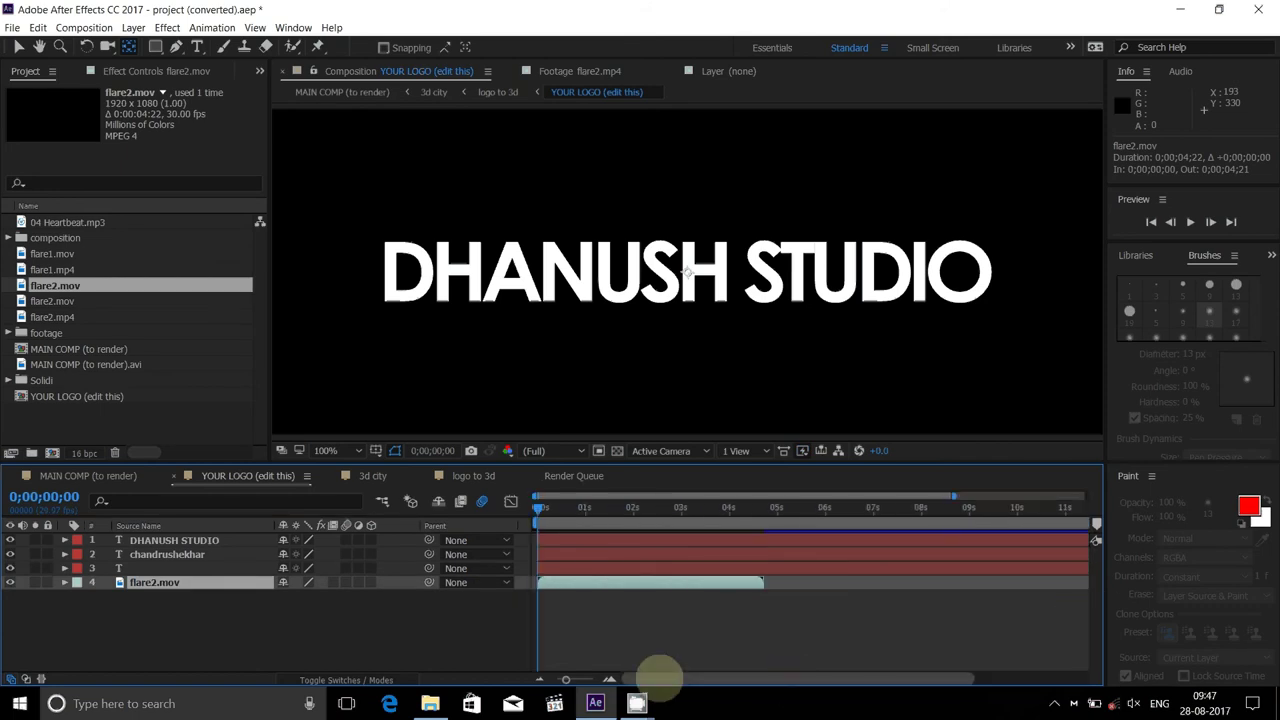
pyautogui.click(538, 507)
pyautogui.moveTo(538, 507)
pyautogui.mouseDown()
pyautogui.moveTo(632, 510)
pyautogui.moveTo(776, 541)
pyautogui.moveTo(758, 545)
pyautogui.mouseUp()
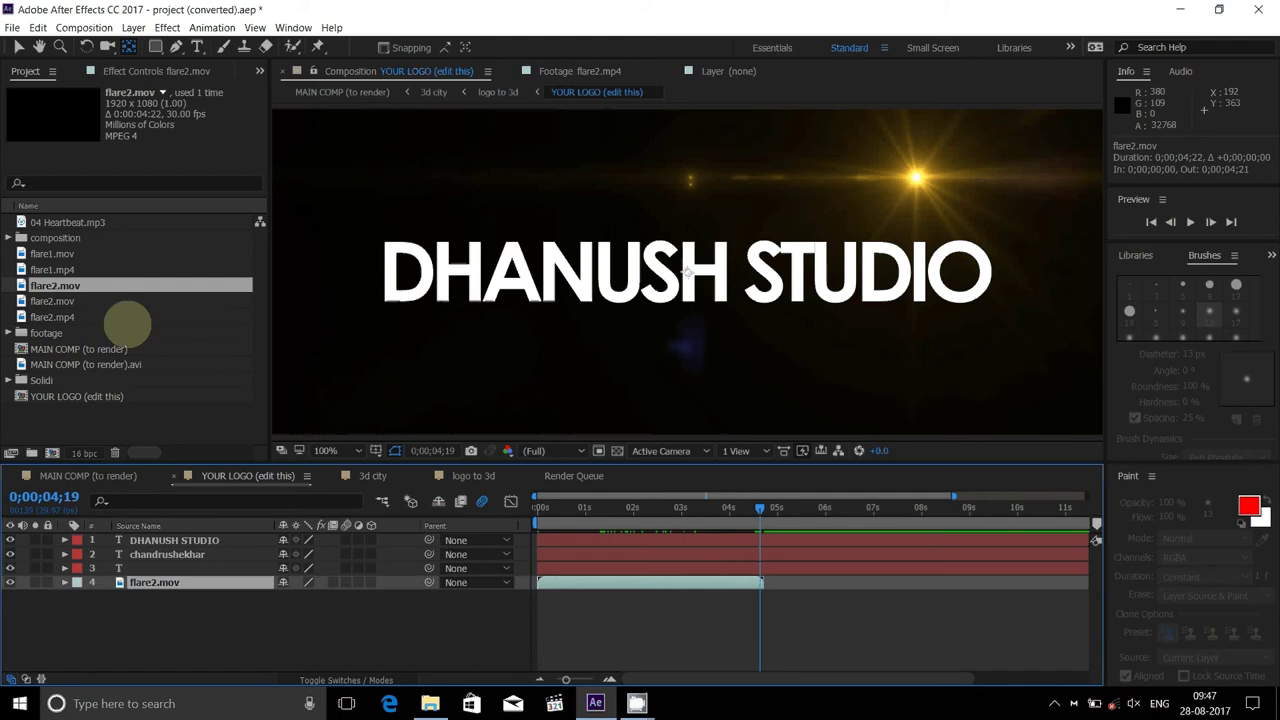
# Add flare1.mp4 as layer 5 and shift it to start around 4;23
pyautogui.click(52, 269)
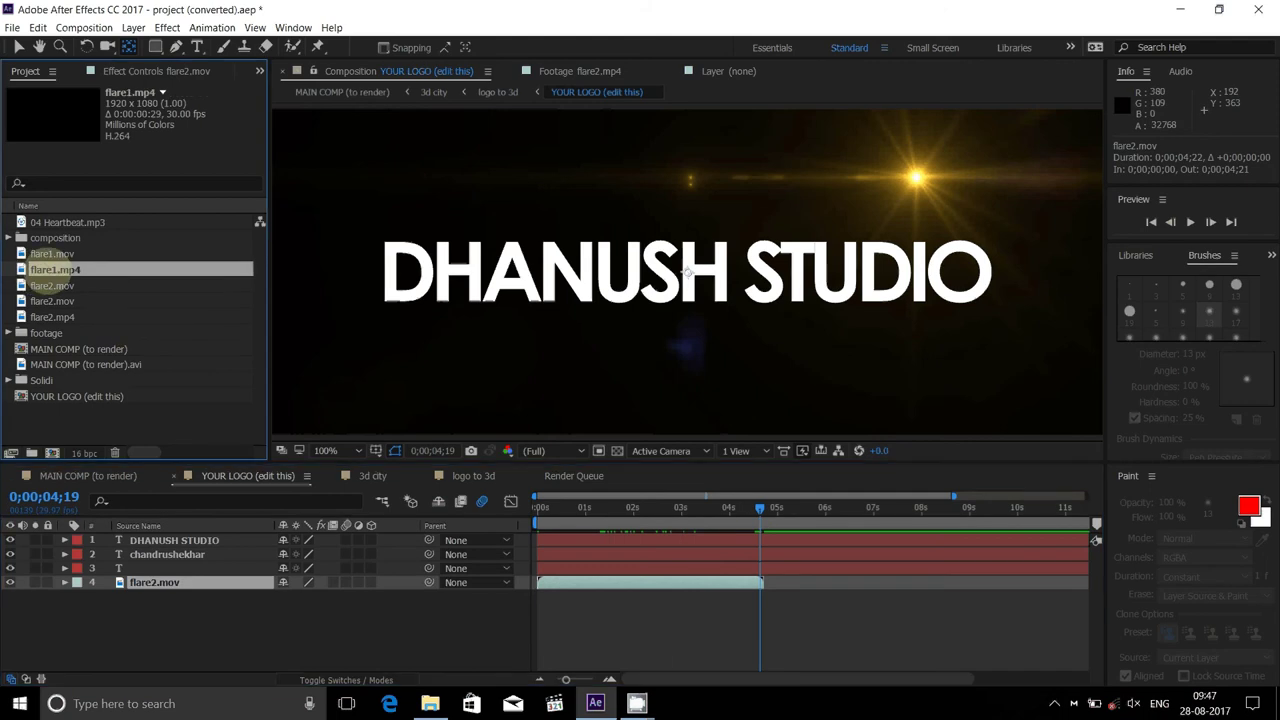
pyautogui.moveTo(52, 269); pyautogui.dragTo(171, 592)
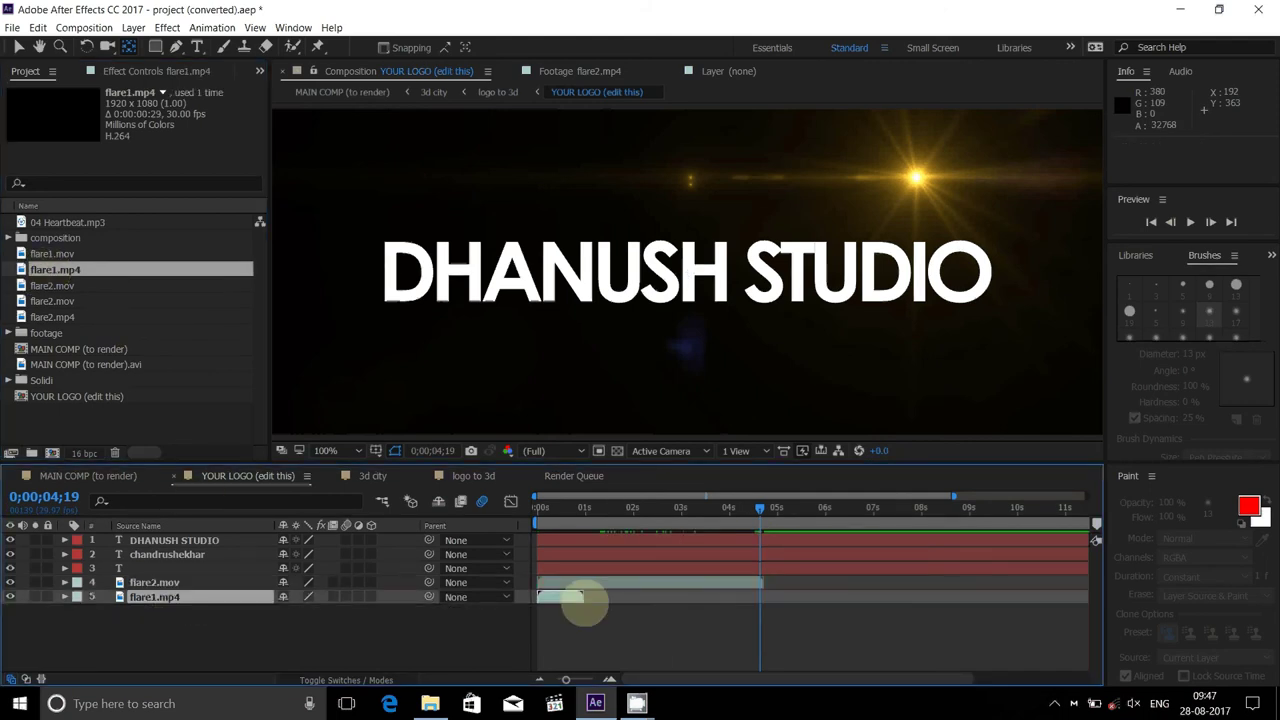
pyautogui.click(559, 598)
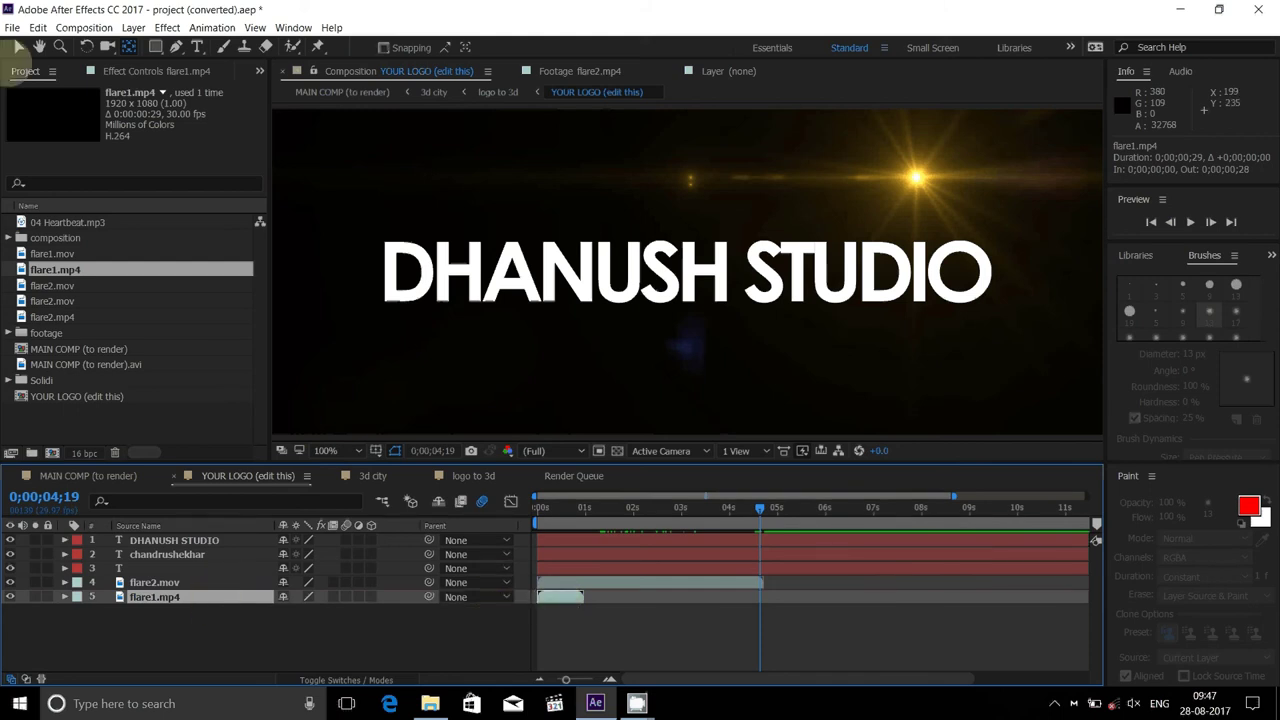
pyautogui.click(18, 47)
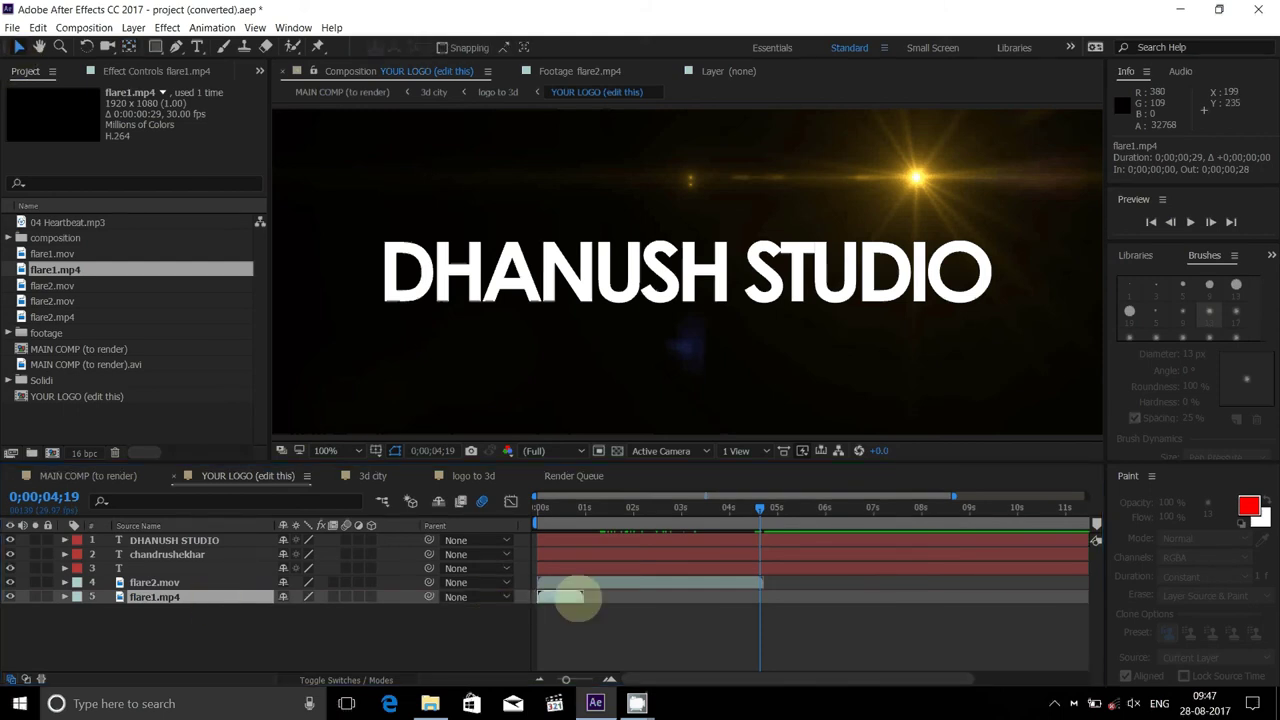
pyautogui.moveTo(580, 598); pyautogui.dragTo(788, 598)
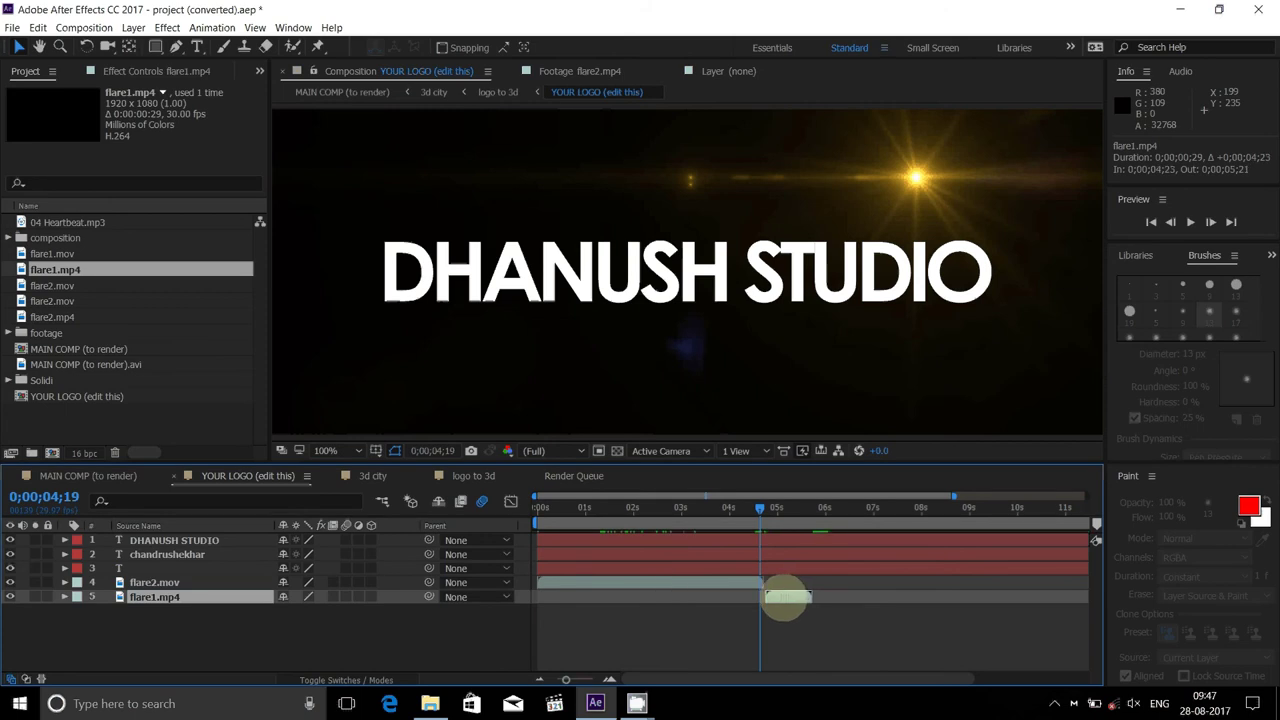
pyautogui.moveTo(760, 507); pyautogui.dragTo(802, 509)
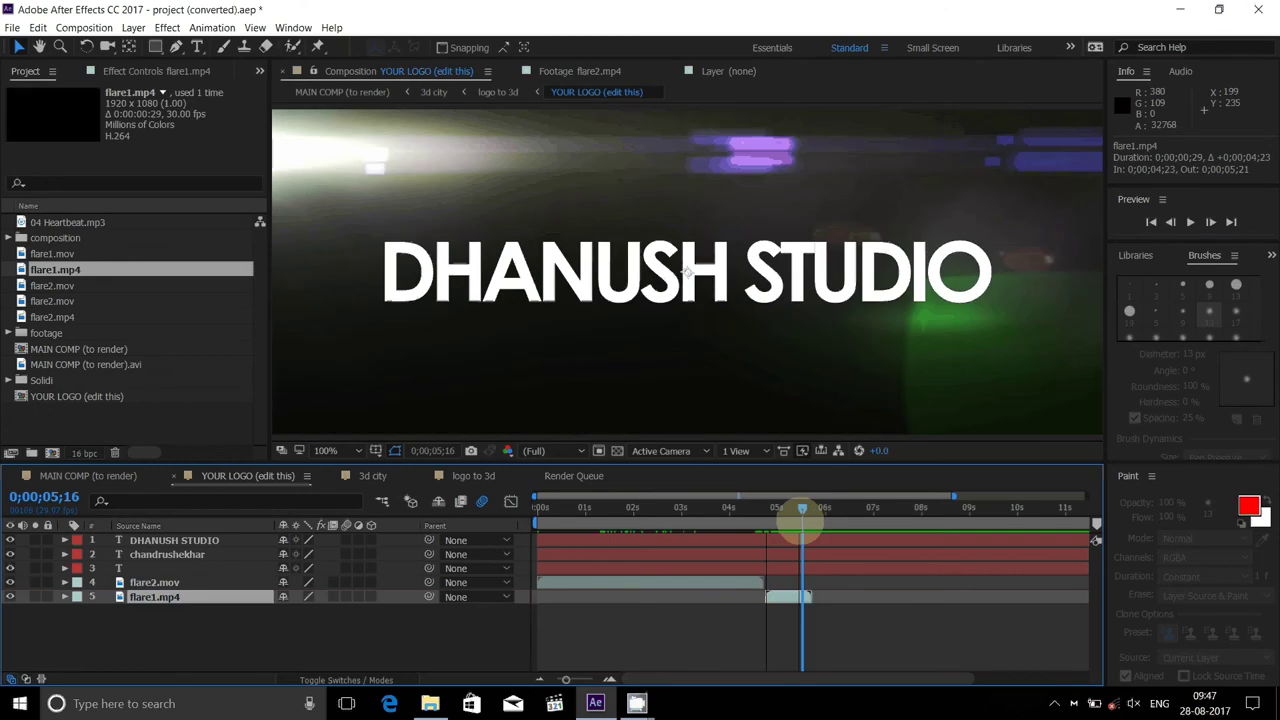
pyautogui.click(759, 566)
pyautogui.click(186, 488)
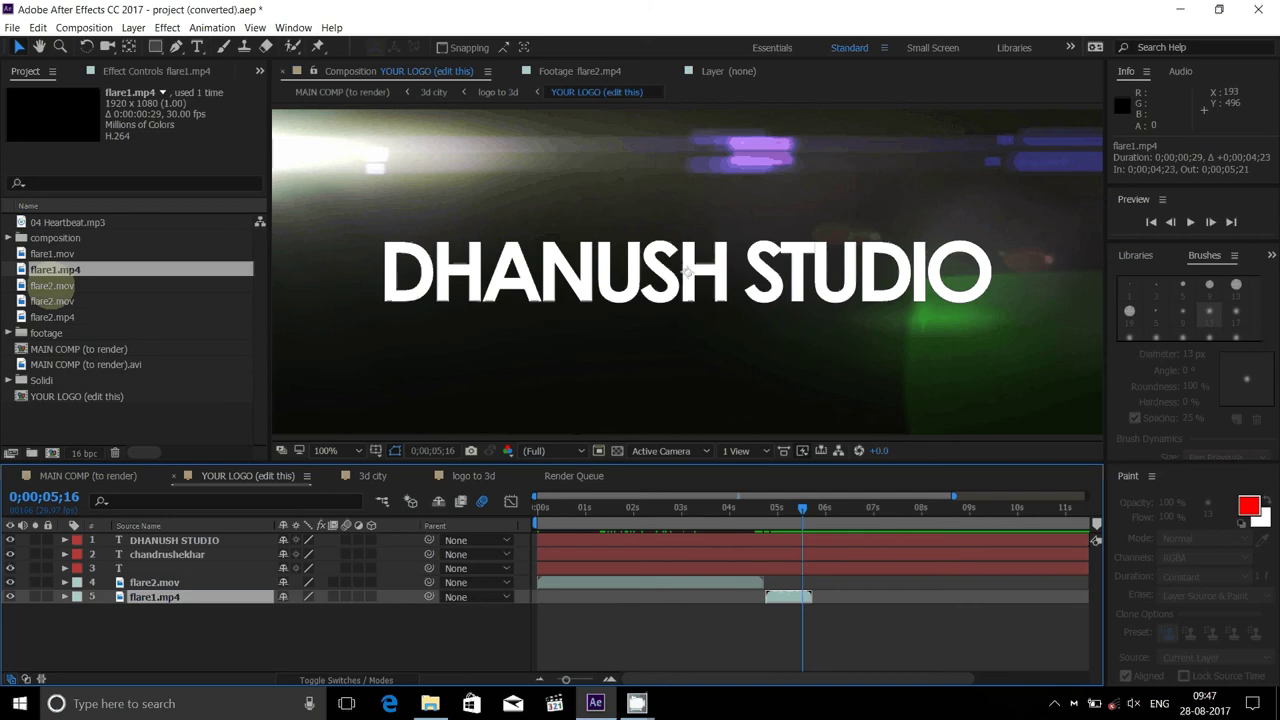
# Add another flare2.mov layer and slide it to start just past 5 seconds
pyautogui.moveTo(50, 286); pyautogui.dragTo(227, 480)
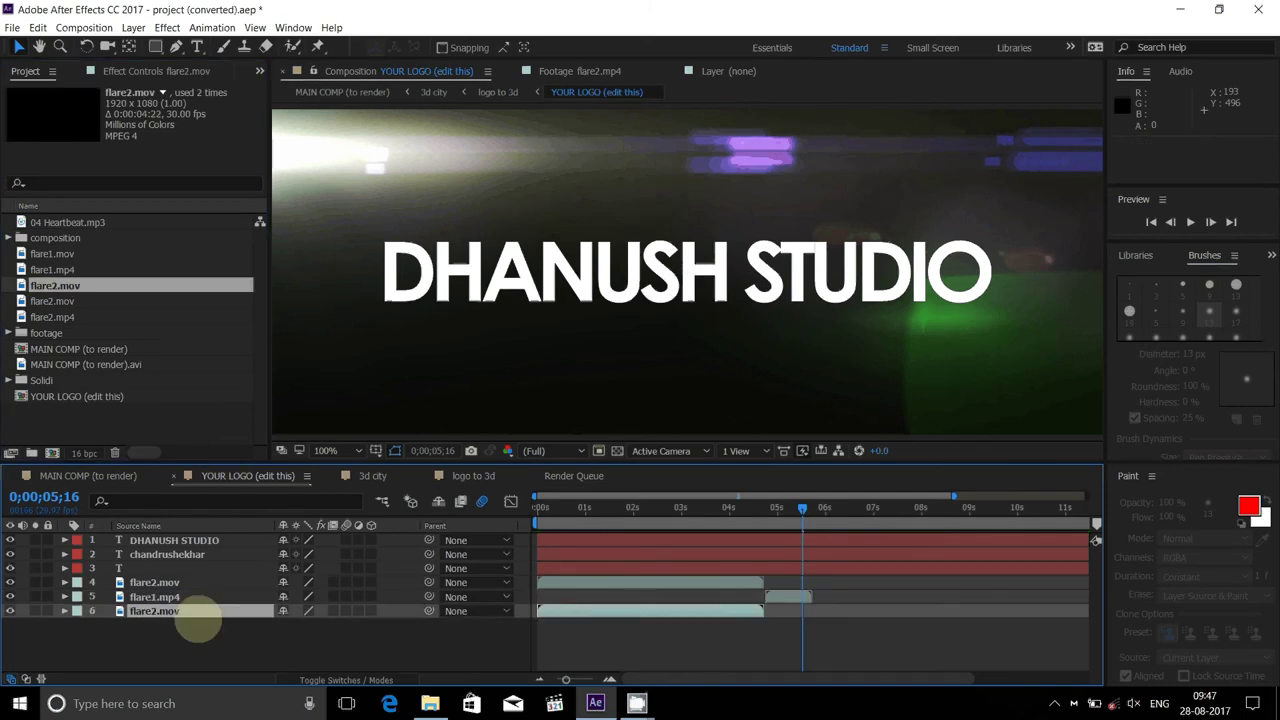
pyautogui.moveTo(628, 614); pyautogui.dragTo(906, 618)
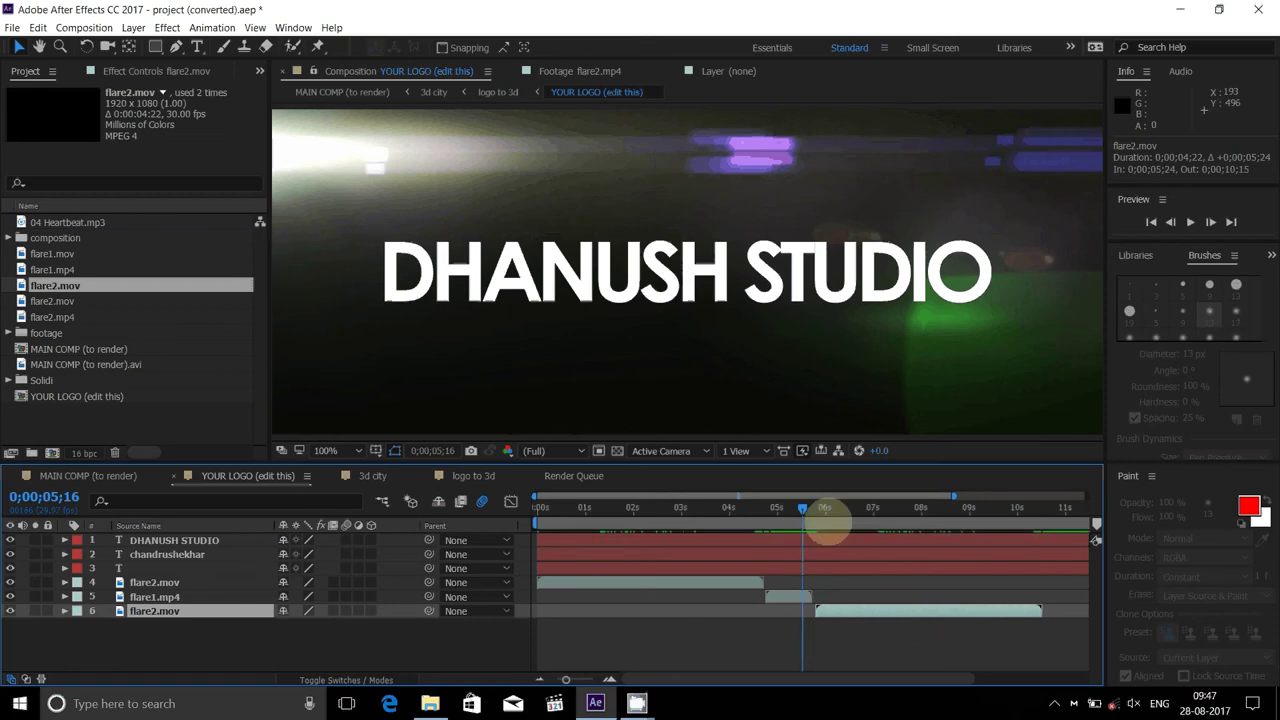
pyautogui.moveTo(826, 521)
pyautogui.mouseDown()
pyautogui.moveTo(1016, 510)
pyautogui.moveTo(1036, 532)
pyautogui.mouseUp()
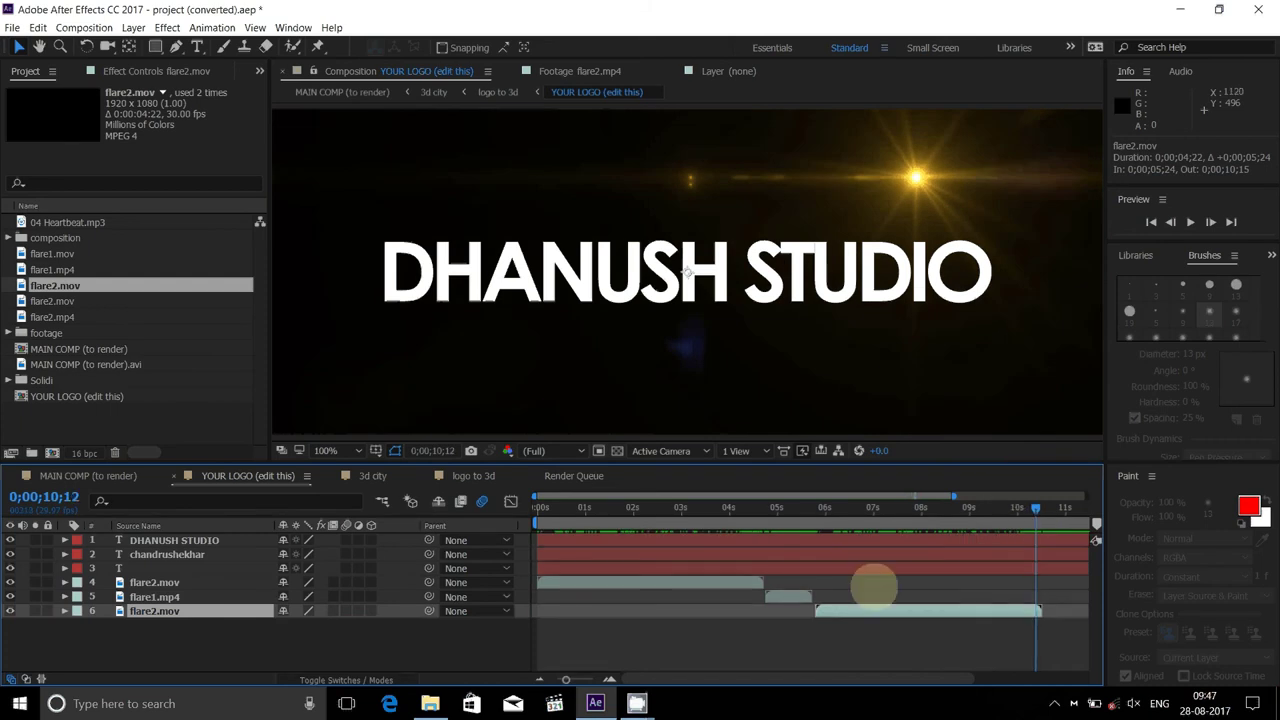
pyautogui.moveTo(880, 612); pyautogui.dragTo(913, 614)
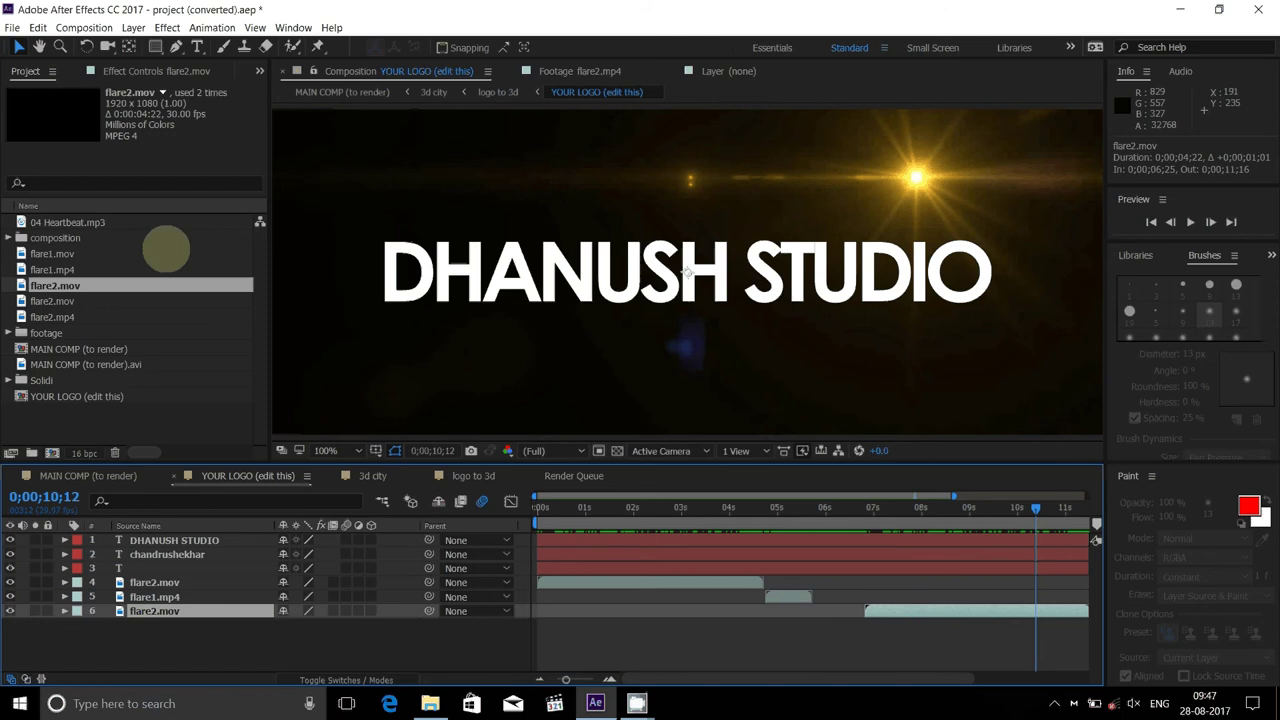
# Add flare2.mp4 as a new layer starting around 2 seconds
pyautogui.click(58, 302)
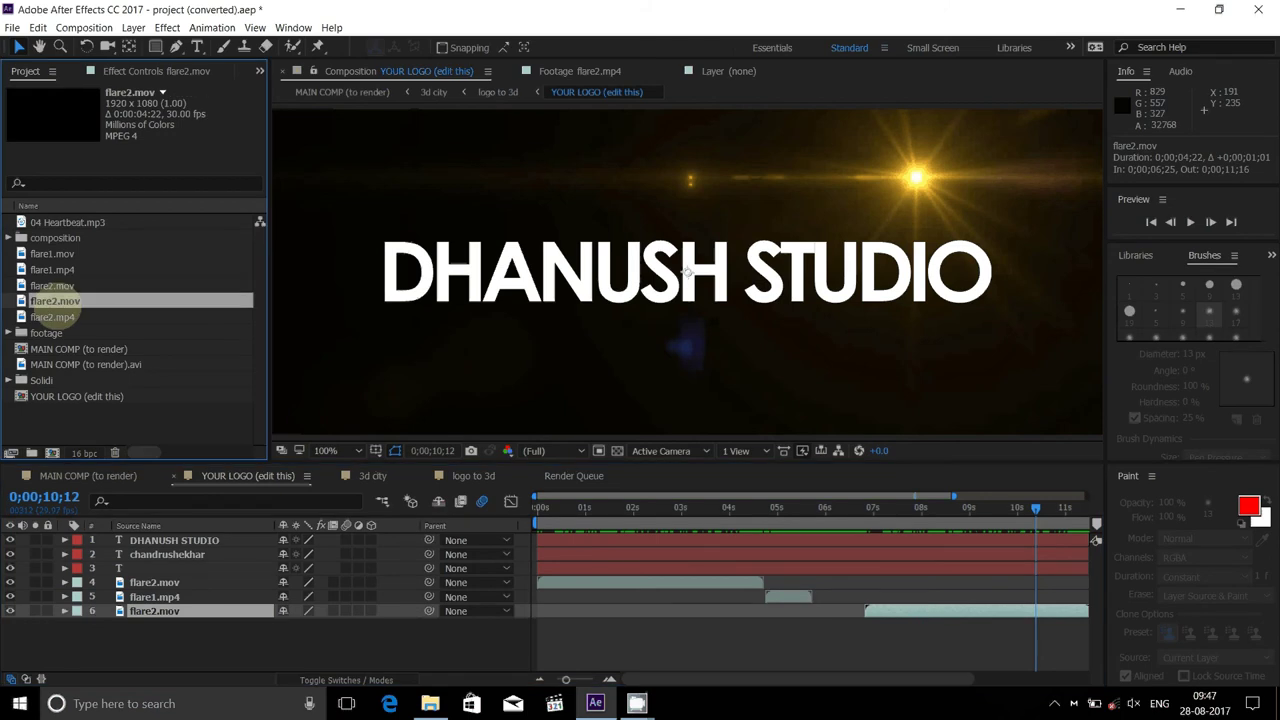
pyautogui.click(72, 314)
pyautogui.moveTo(55, 316); pyautogui.dragTo(128, 628)
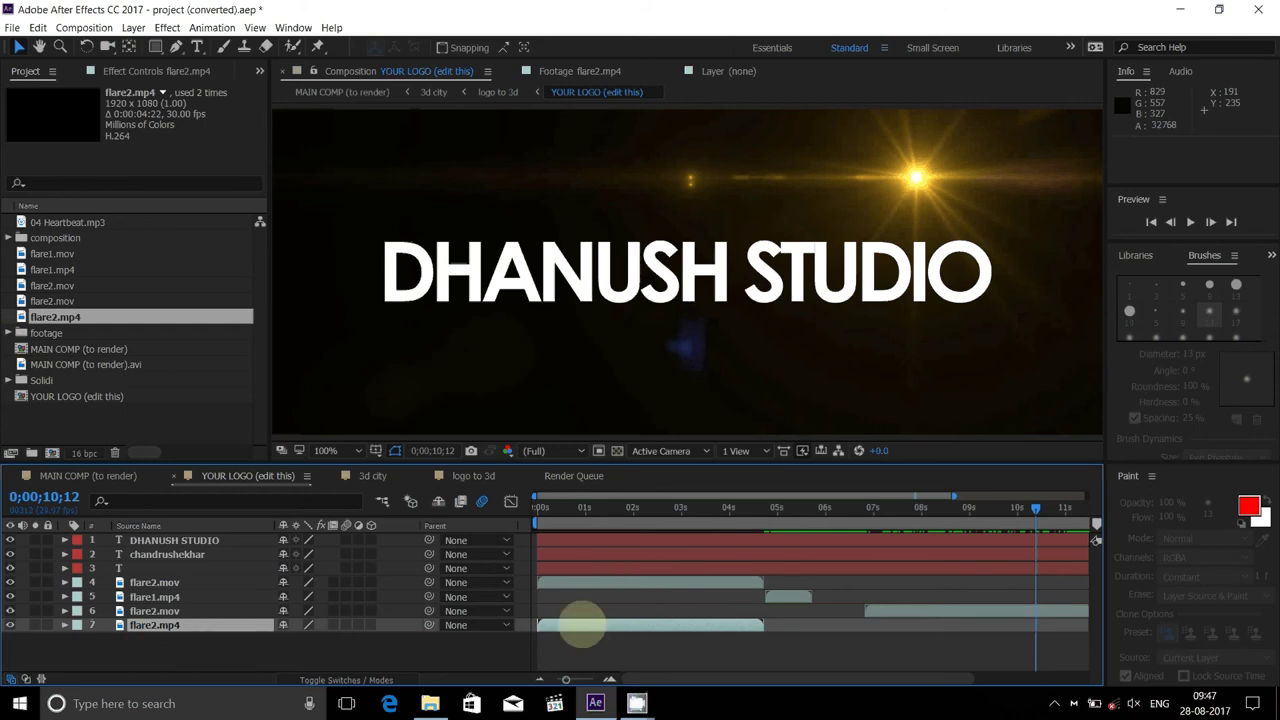
pyautogui.moveTo(583, 625); pyautogui.dragTo(727, 625)
# Check the layers at 4;20, then lock all layers against accidental edits
pyautogui.click(763, 541)
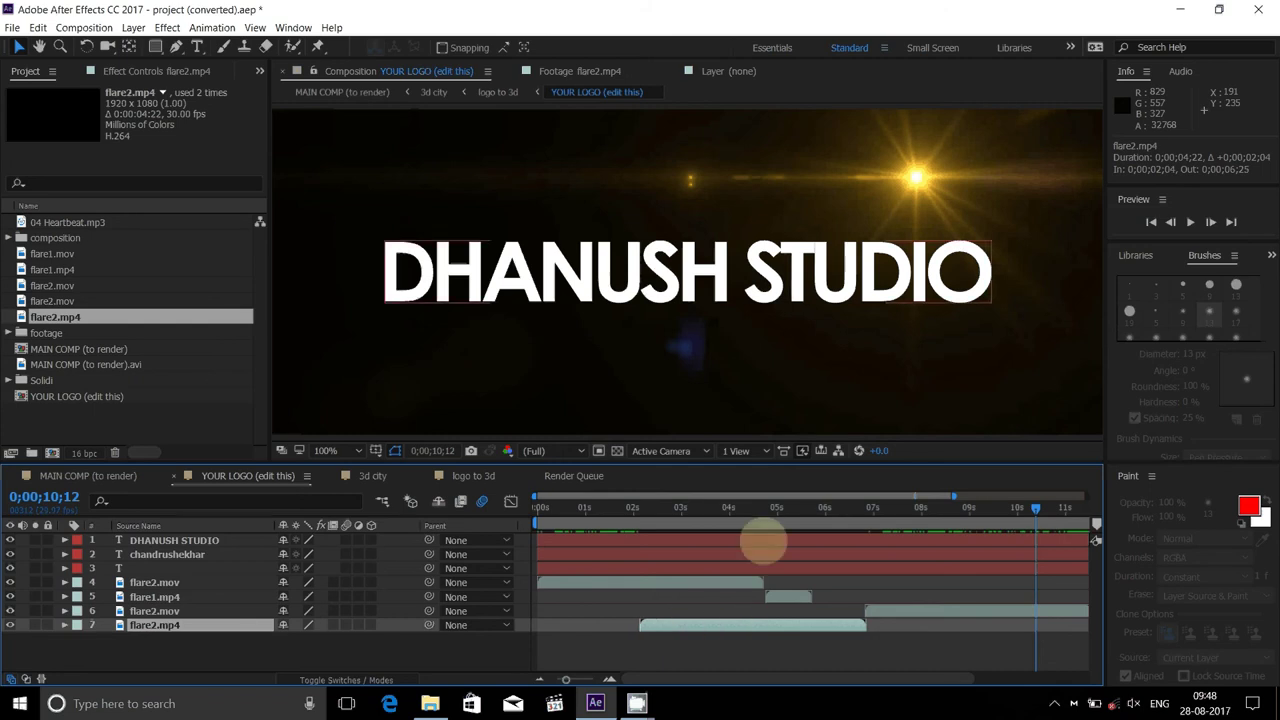
pyautogui.click(762, 508)
pyautogui.rightClick(760, 626)
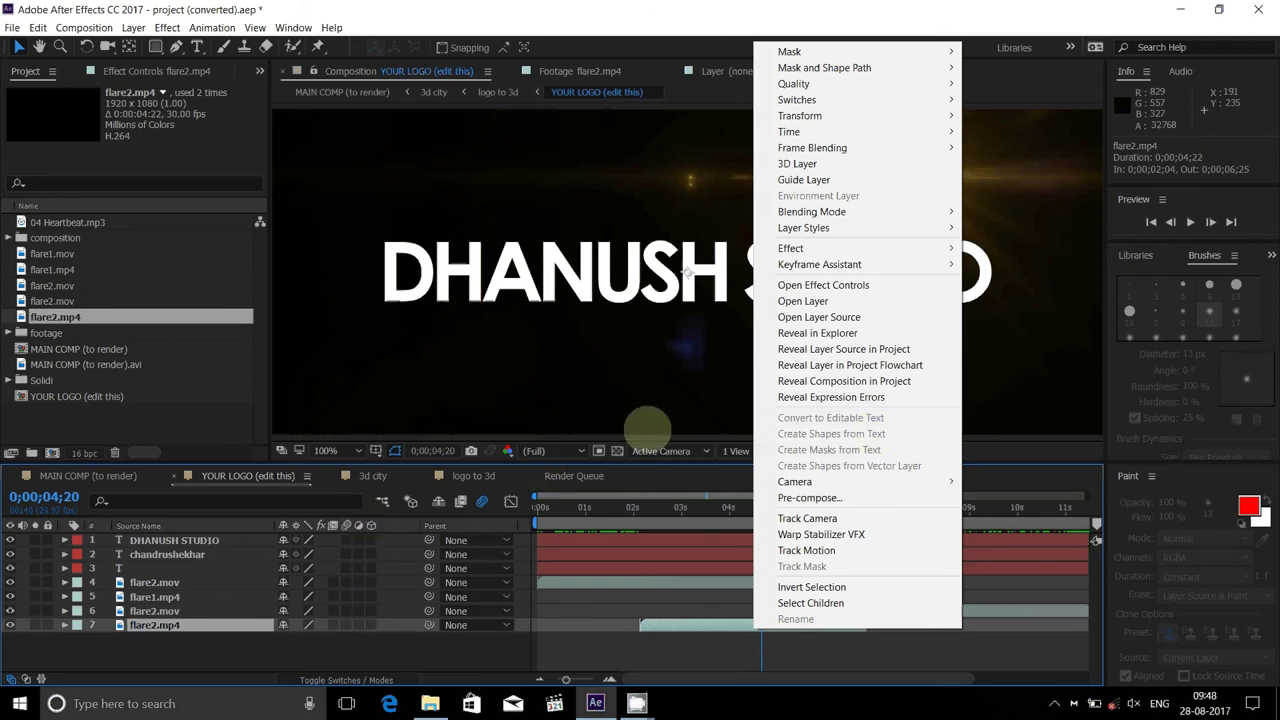
pyautogui.click(88, 497)
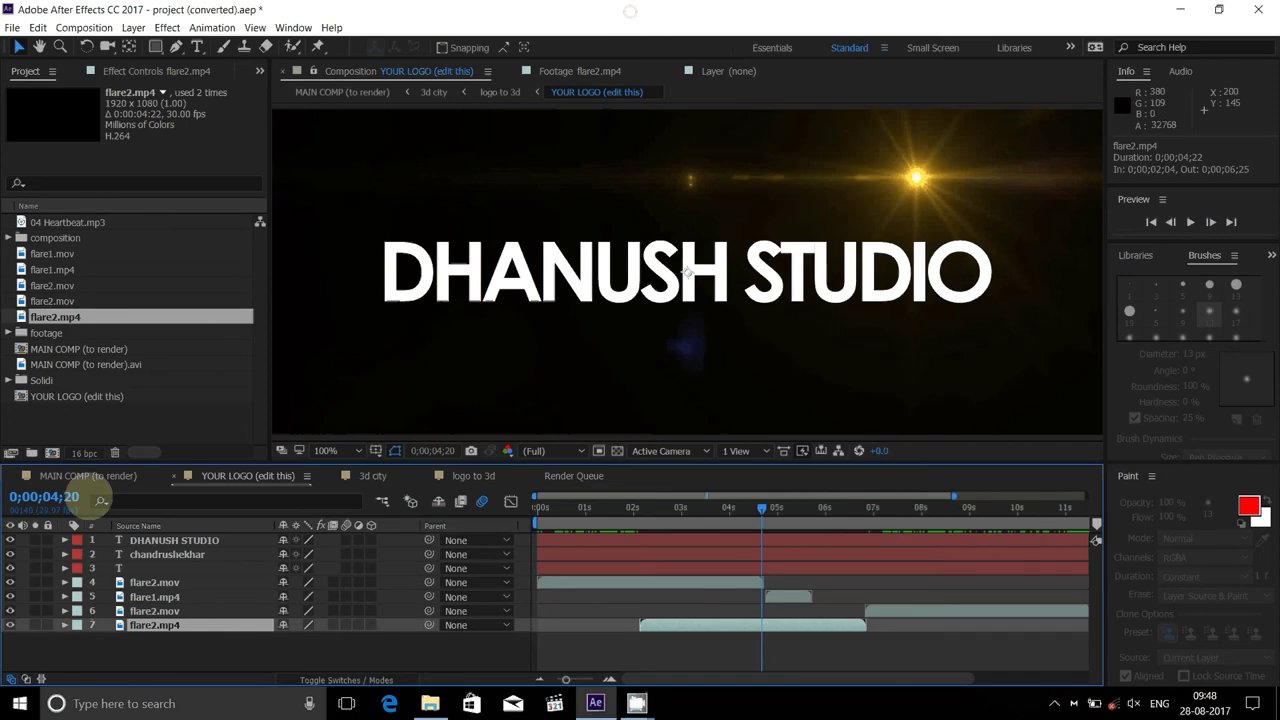
pyautogui.moveTo(47, 540); pyautogui.dragTo(47, 625)
# Unlock the empty third text layer and type a short name into it
pyautogui.click(47, 568)
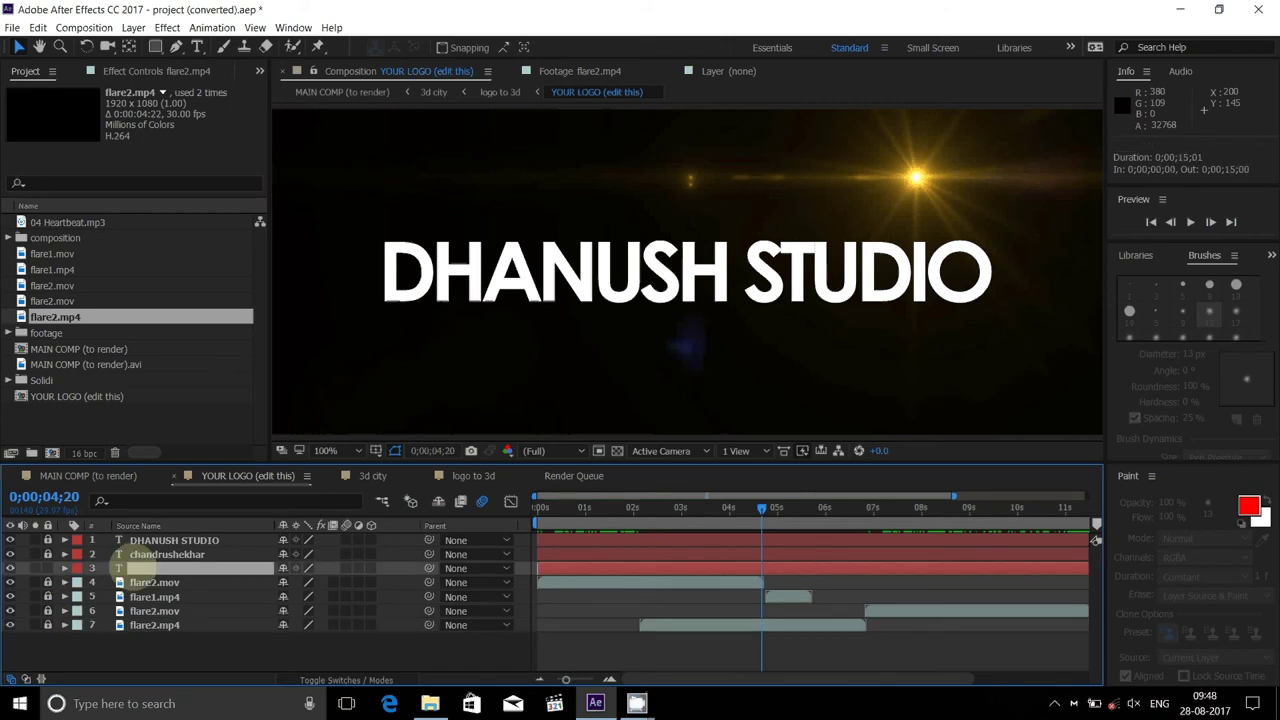
pyautogui.click(137, 567)
pyautogui.doubleClick(137, 567)
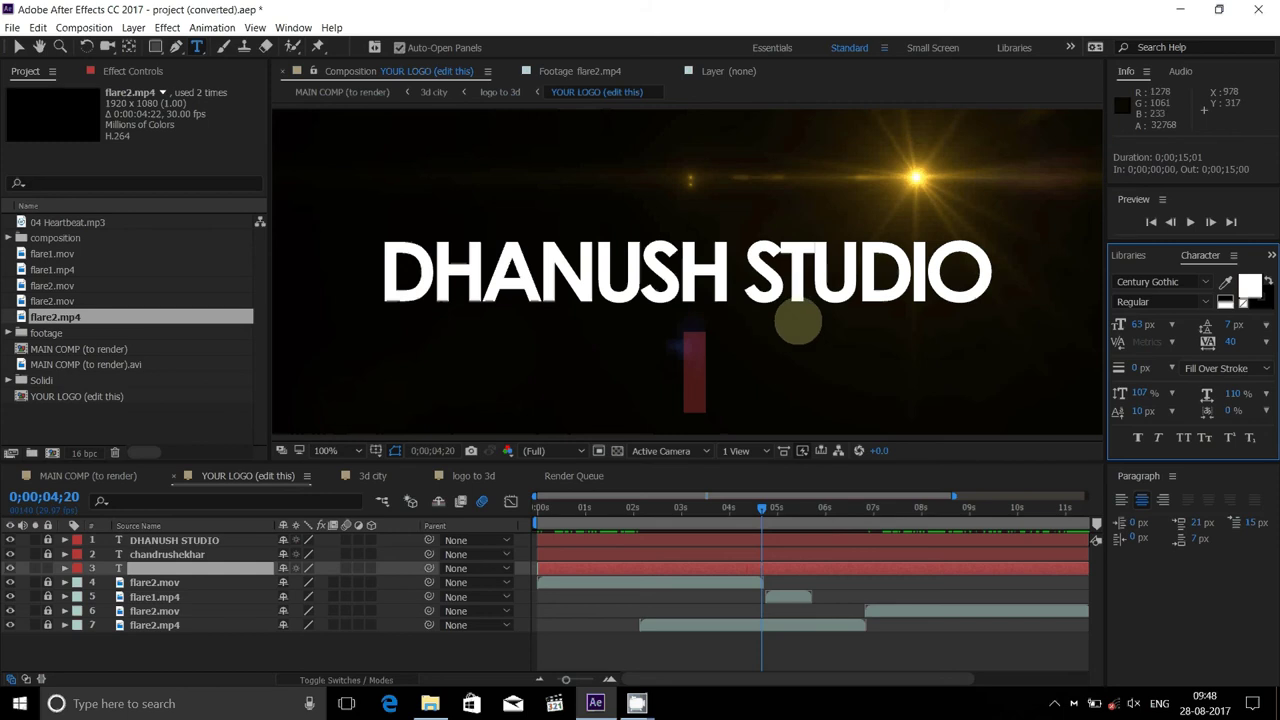
pyautogui.write('I')
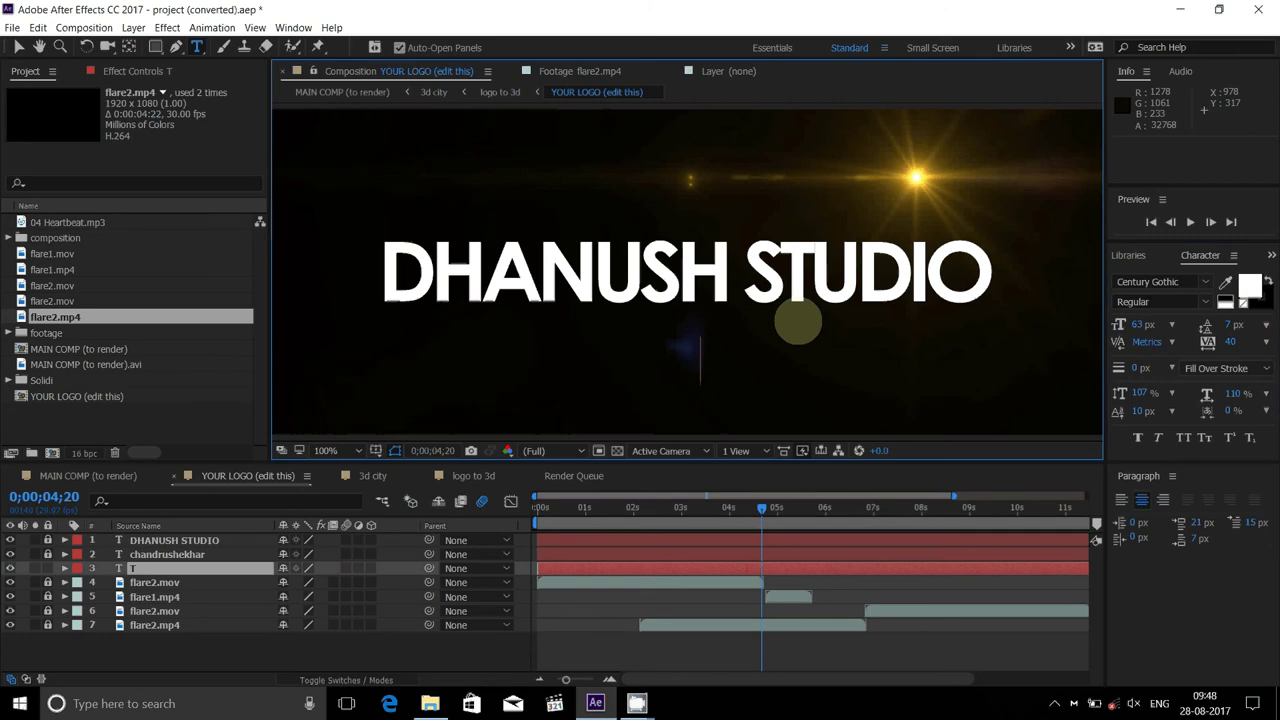
pyautogui.write('e')
pyautogui.write('jas')
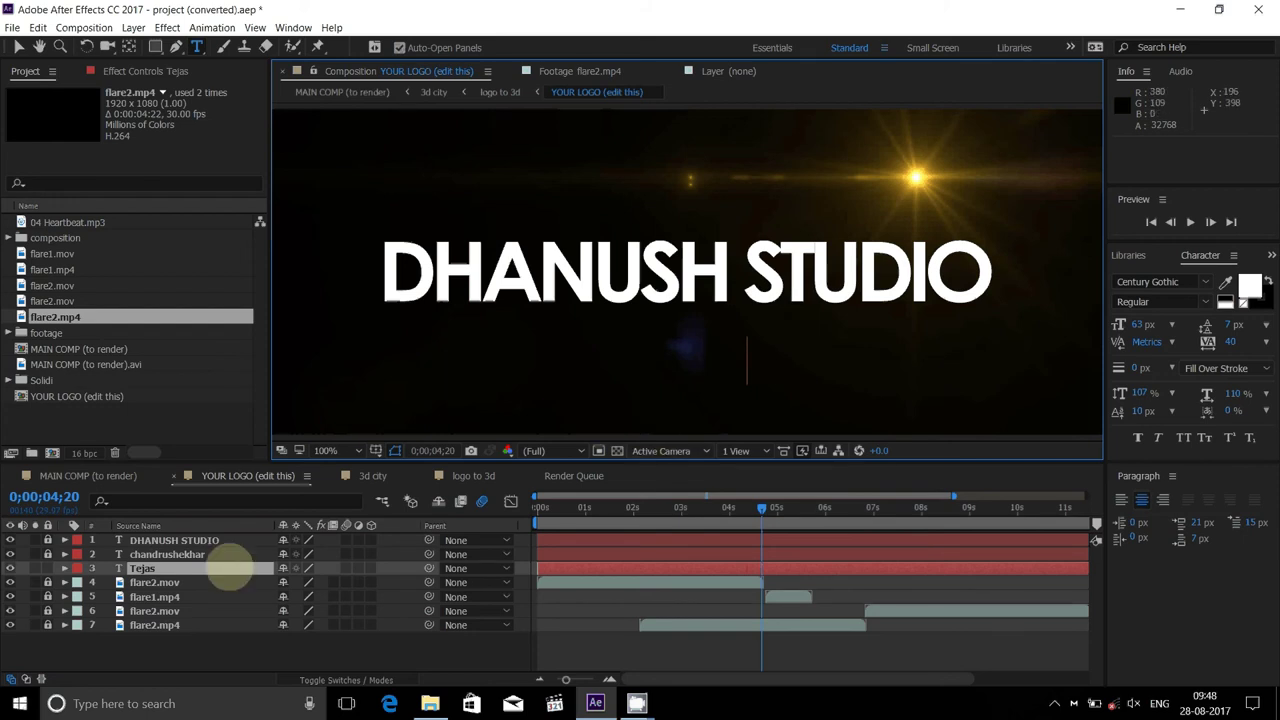
pyautogui.press('F2')
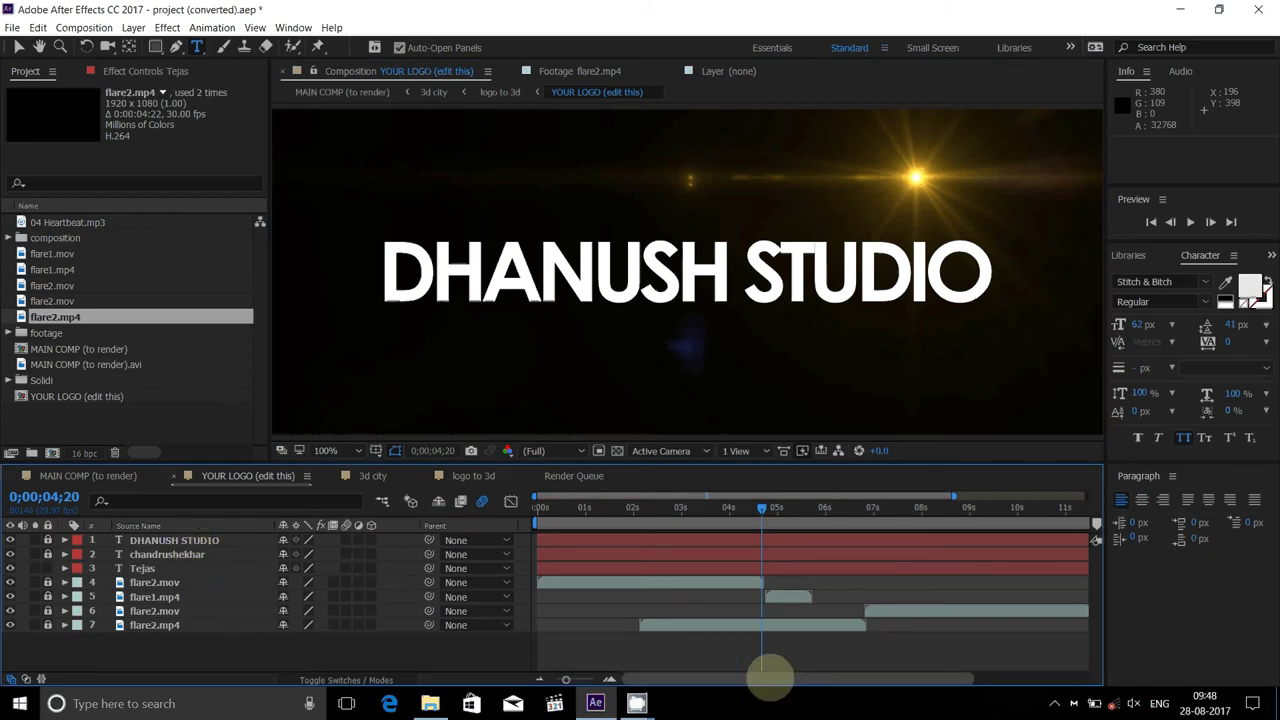
# Switch between the 3d city and logo to 3d tabs, ending on 3d city
pyautogui.moveTo(769, 678); pyautogui.dragTo(934, 667)
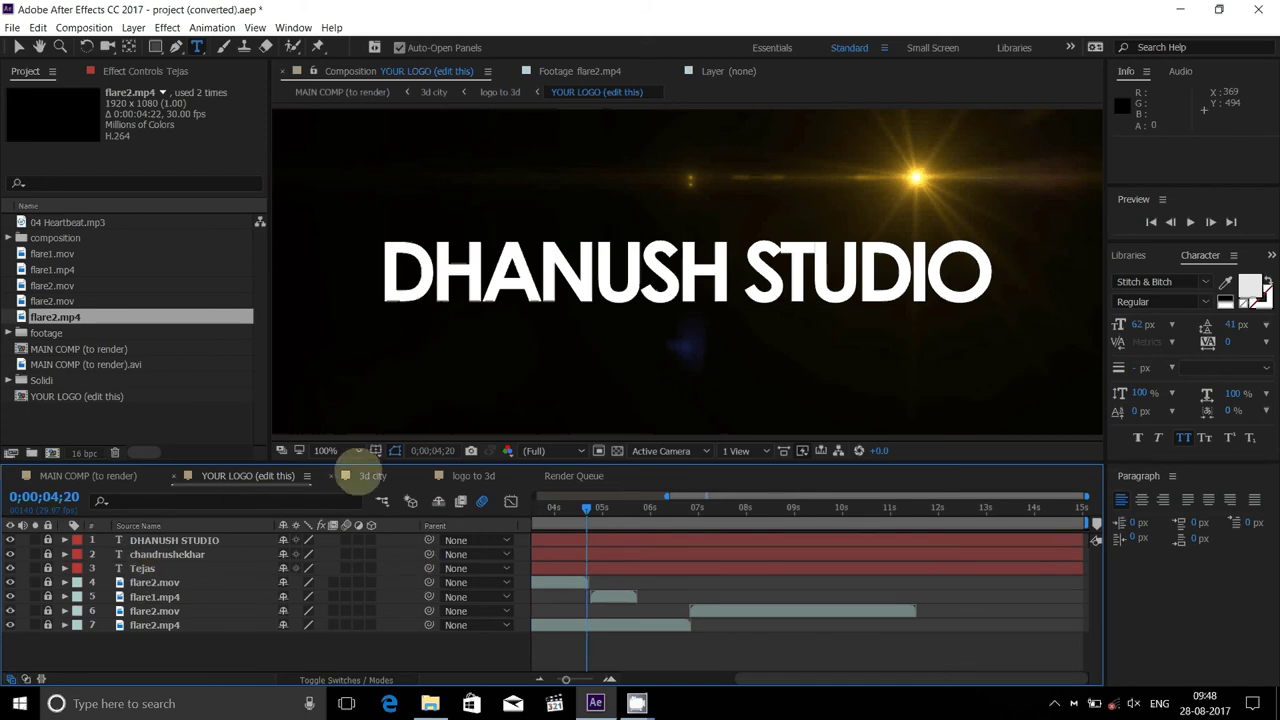
pyautogui.click(366, 476)
pyautogui.click(470, 476)
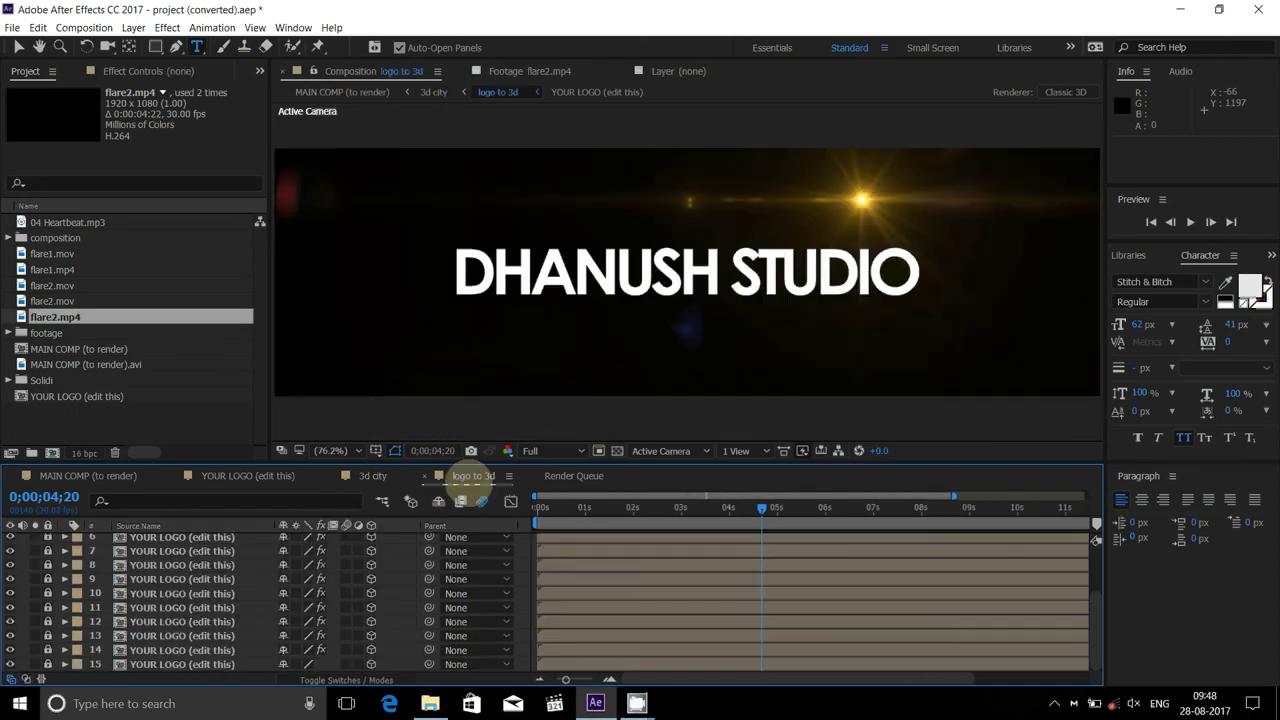
pyautogui.click(380, 477)
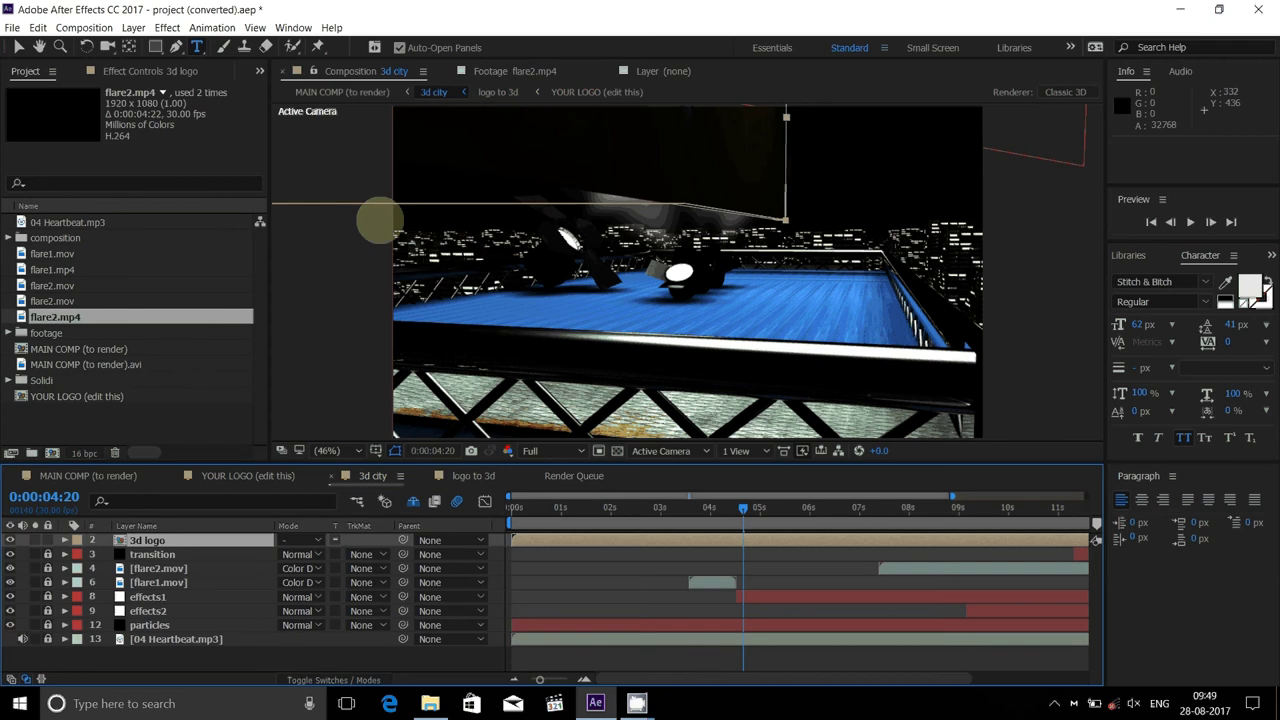
# Try shrinking the 3d logo layer, undo the scale change, then switch to MAIN COMP (to render)
pyautogui.click(18, 47)
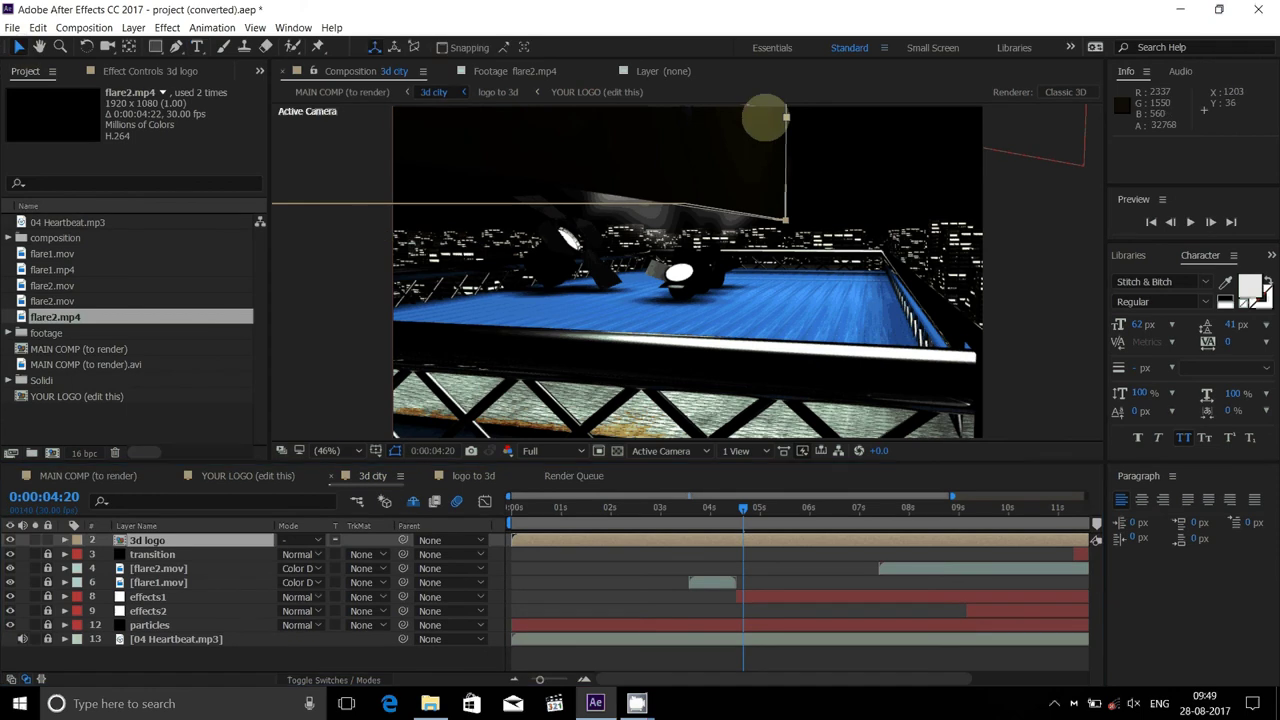
pyautogui.moveTo(764, 118)
pyautogui.mouseDown()
pyautogui.moveTo(892, 123)
pyautogui.moveTo(978, 152)
pyautogui.mouseUp()
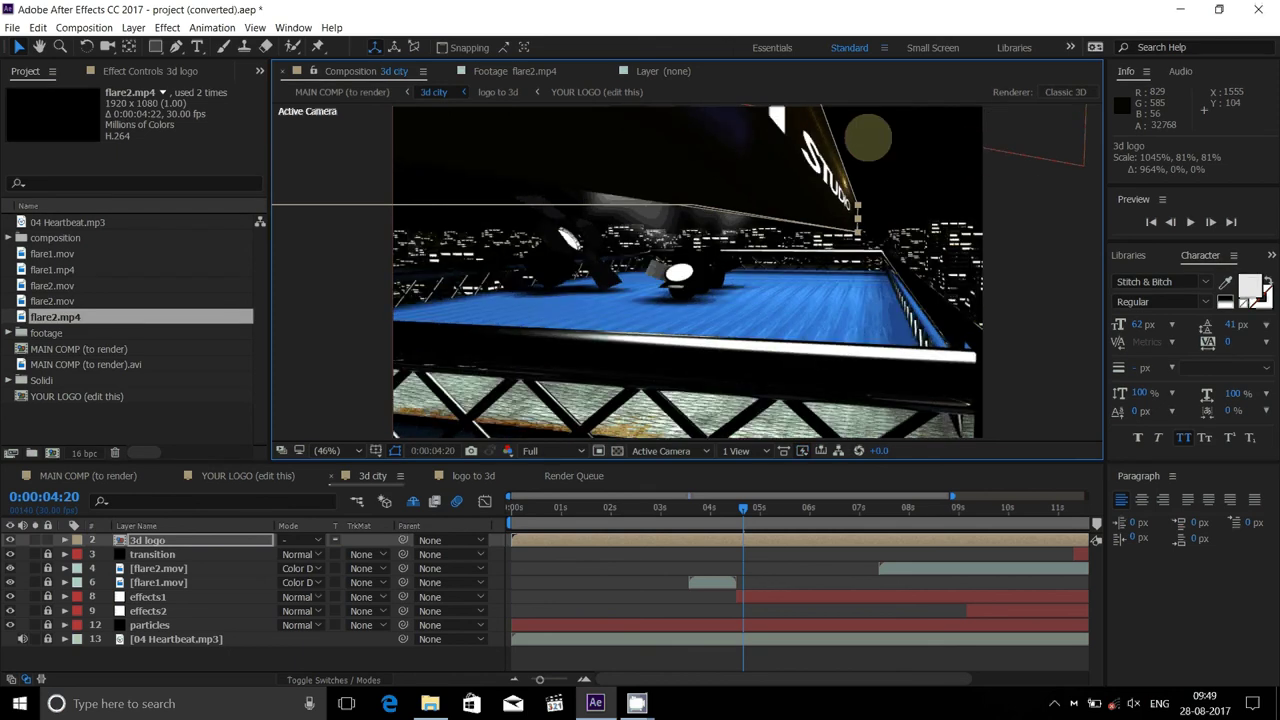
pyautogui.moveTo(868, 137); pyautogui.dragTo(811, 131)
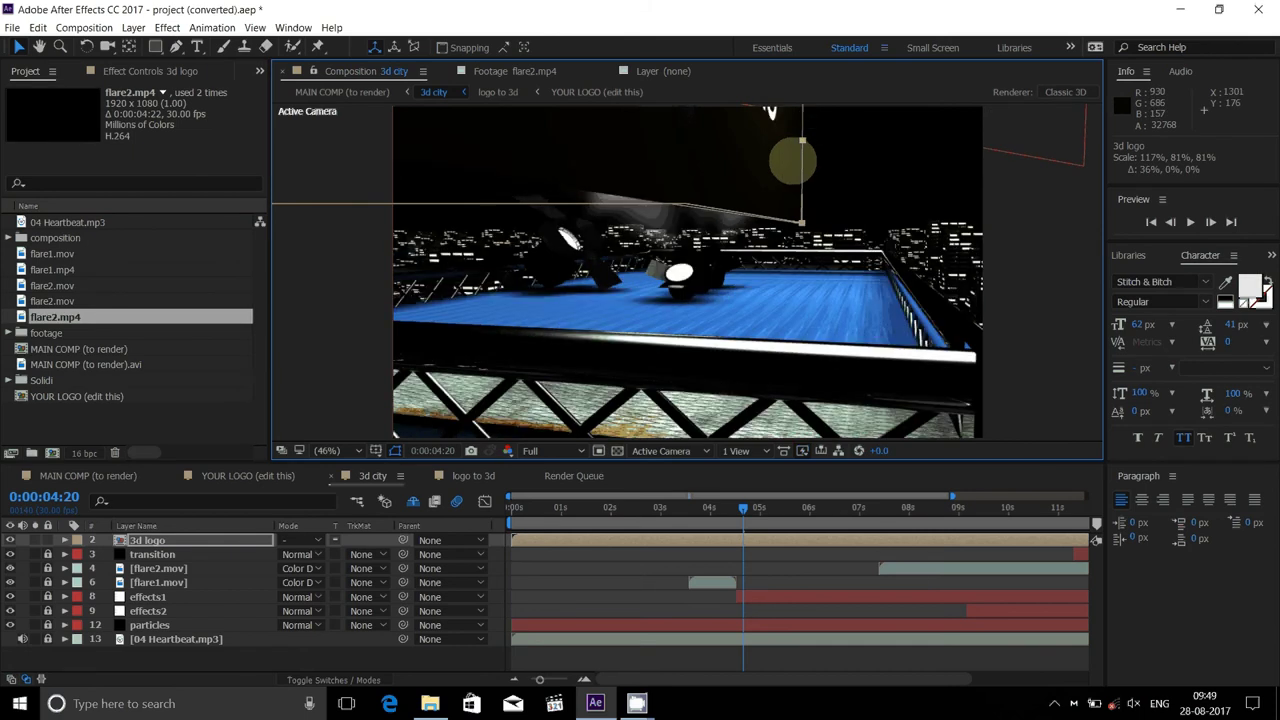
pyautogui.hotkey('ctrl', 'z')
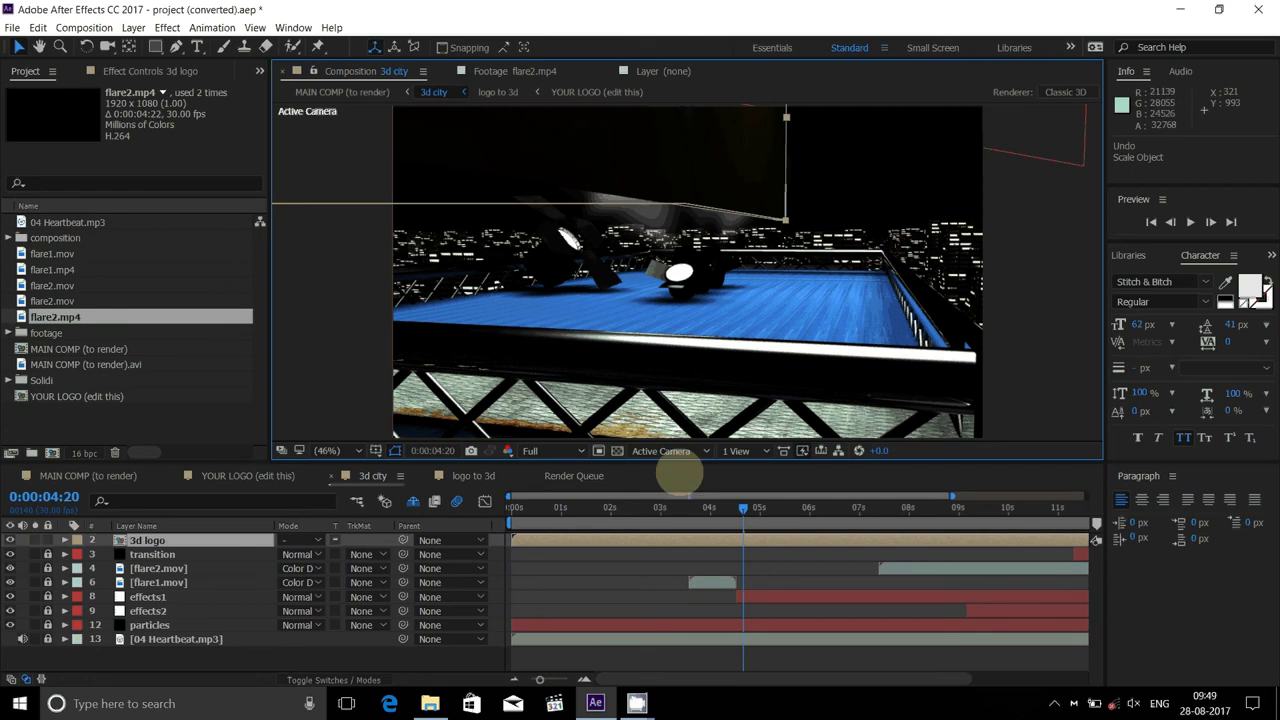
pyautogui.click(47, 540)
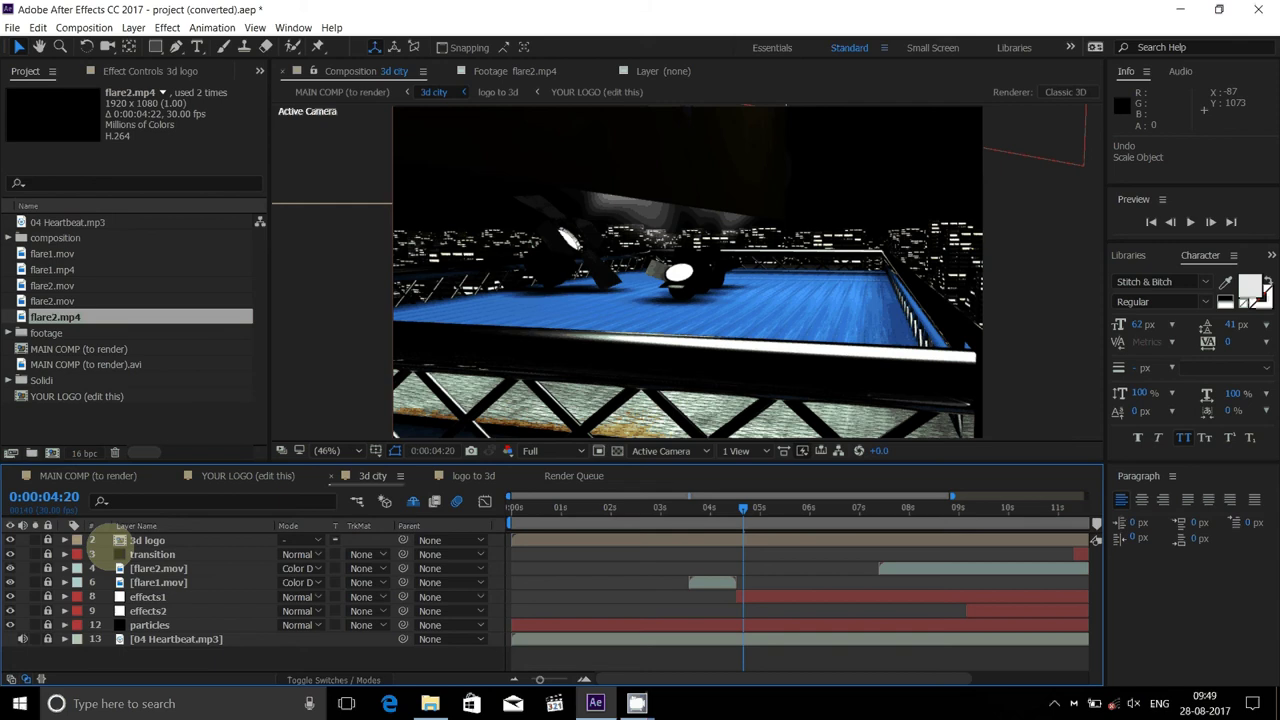
pyautogui.click(72, 476)
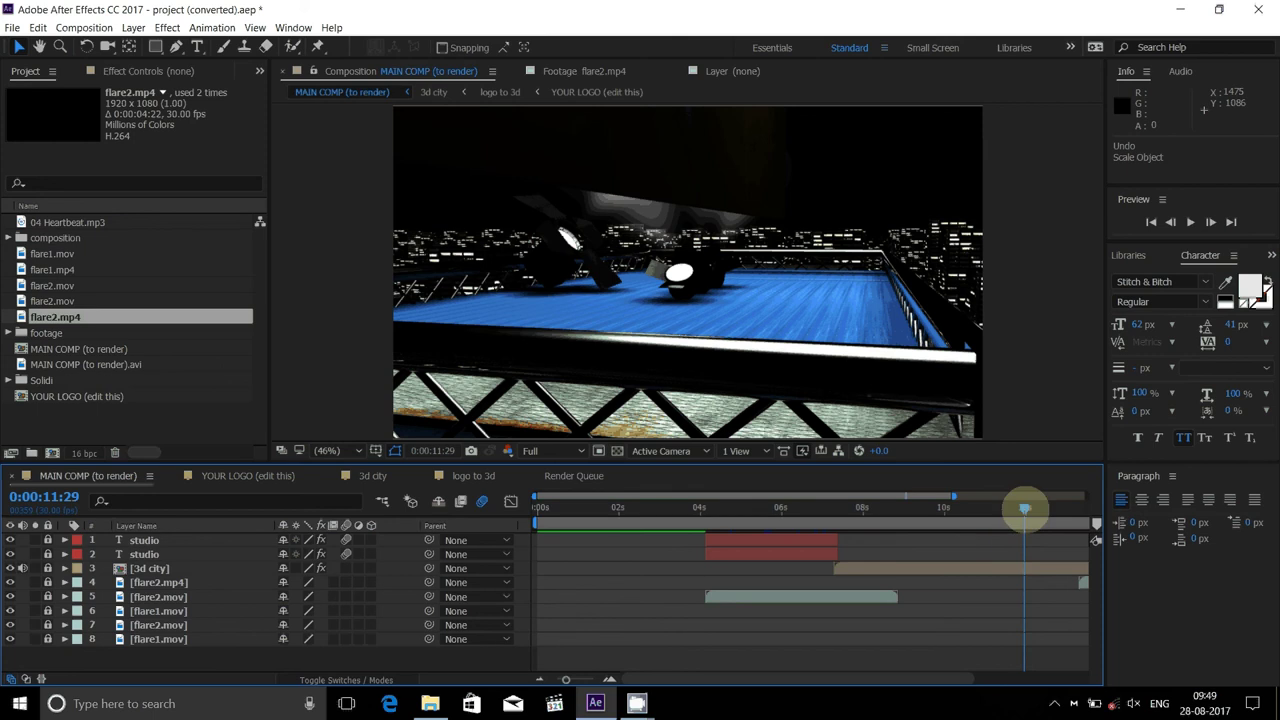
pyautogui.moveTo(1024, 508)
pyautogui.mouseDown()
pyautogui.moveTo(1094, 512)
pyautogui.moveTo(810, 510)
pyautogui.moveTo(1022, 510)
pyautogui.mouseUp()
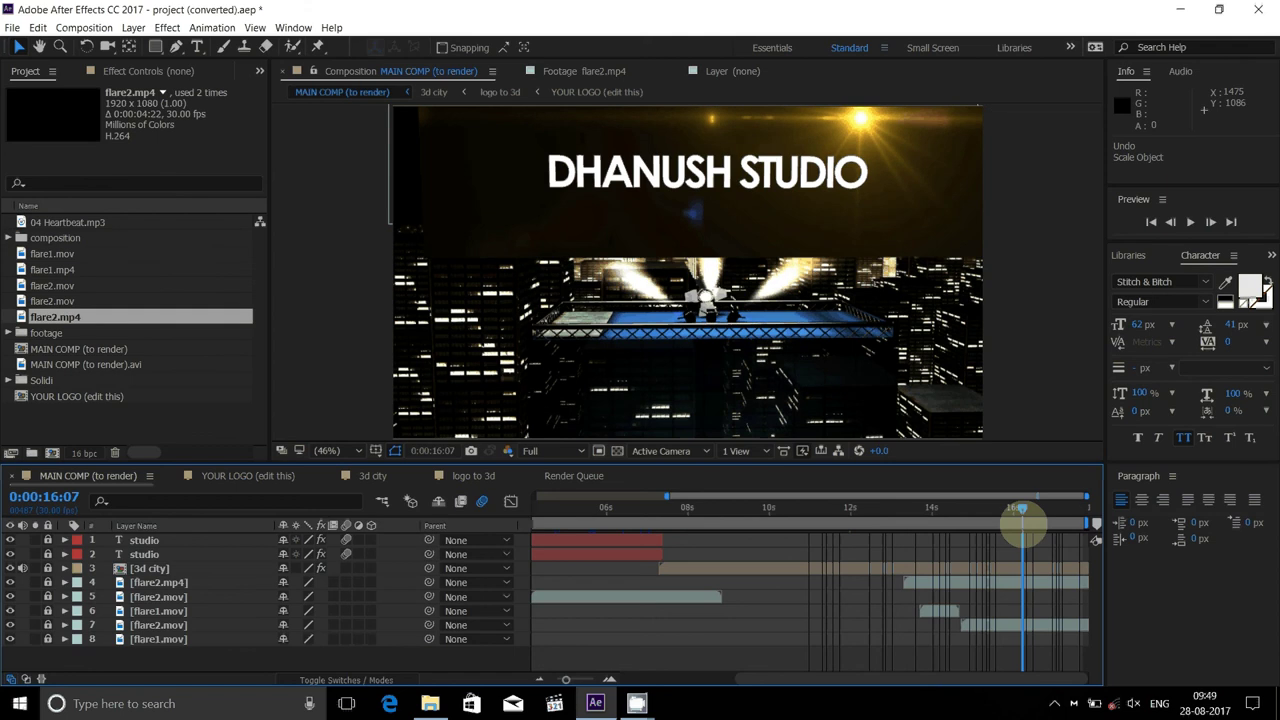
pyautogui.moveTo(1022, 519)
pyautogui.mouseDown()
pyautogui.moveTo(1049, 528)
pyautogui.moveTo(538, 540)
pyautogui.mouseUp()
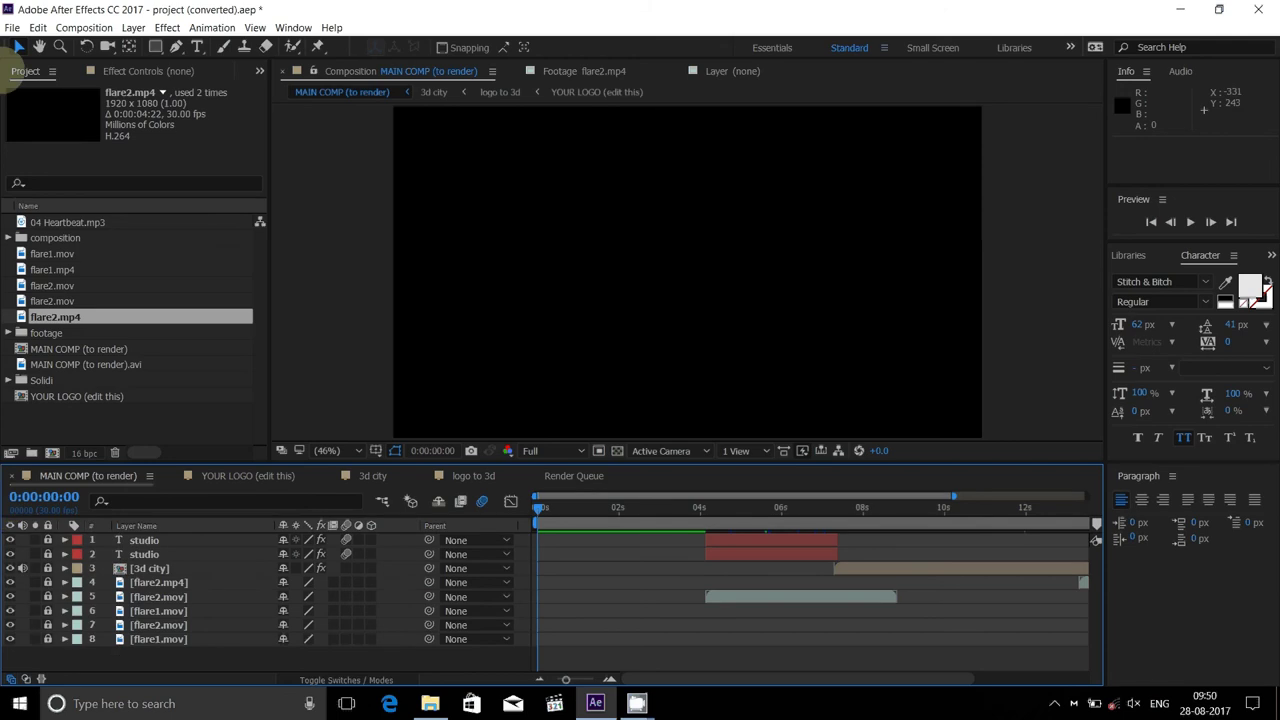
# Add MAIN COMP (to render) to the Render Queue and start rendering it
pyautogui.click(84, 27)
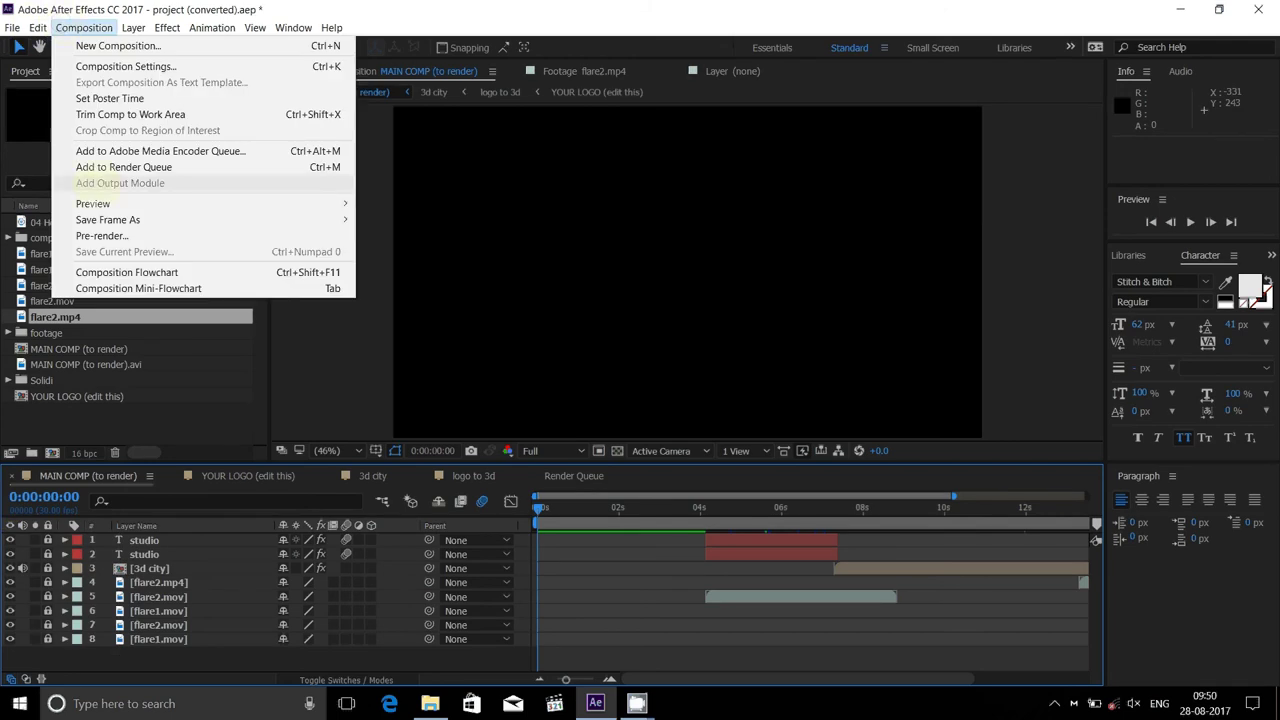
pyautogui.click(101, 235)
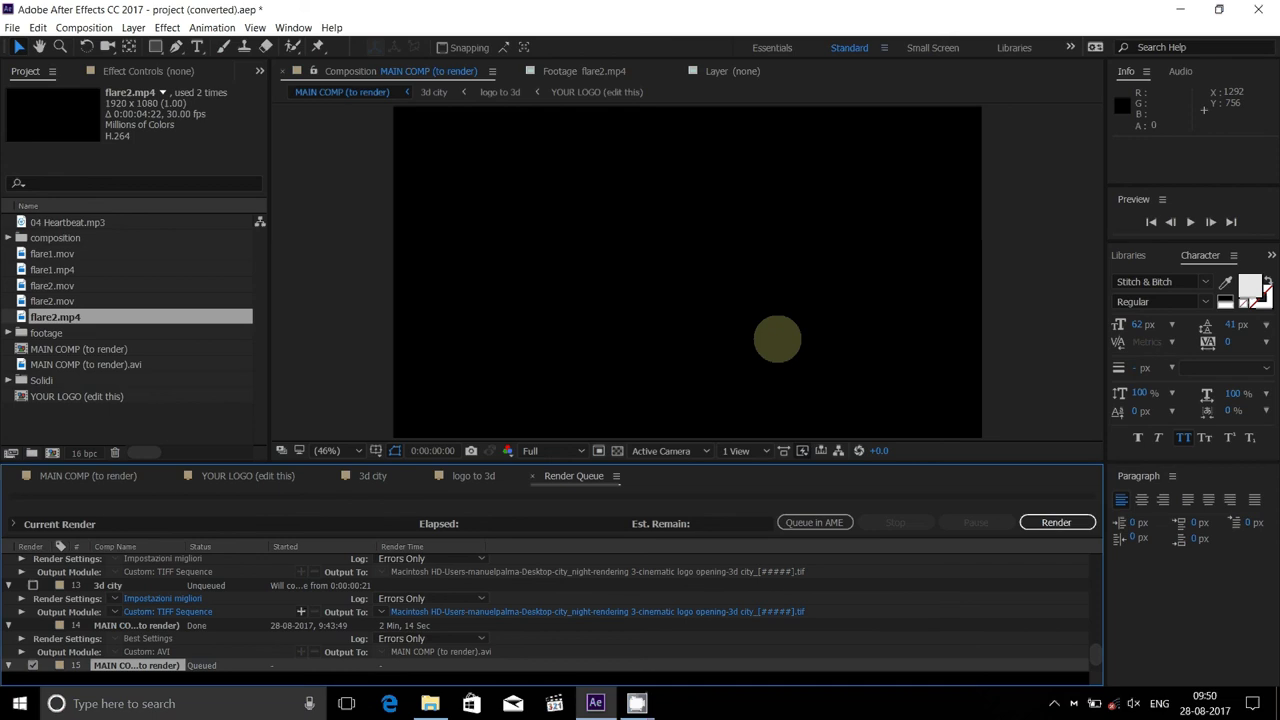
pyautogui.click(1056, 522)
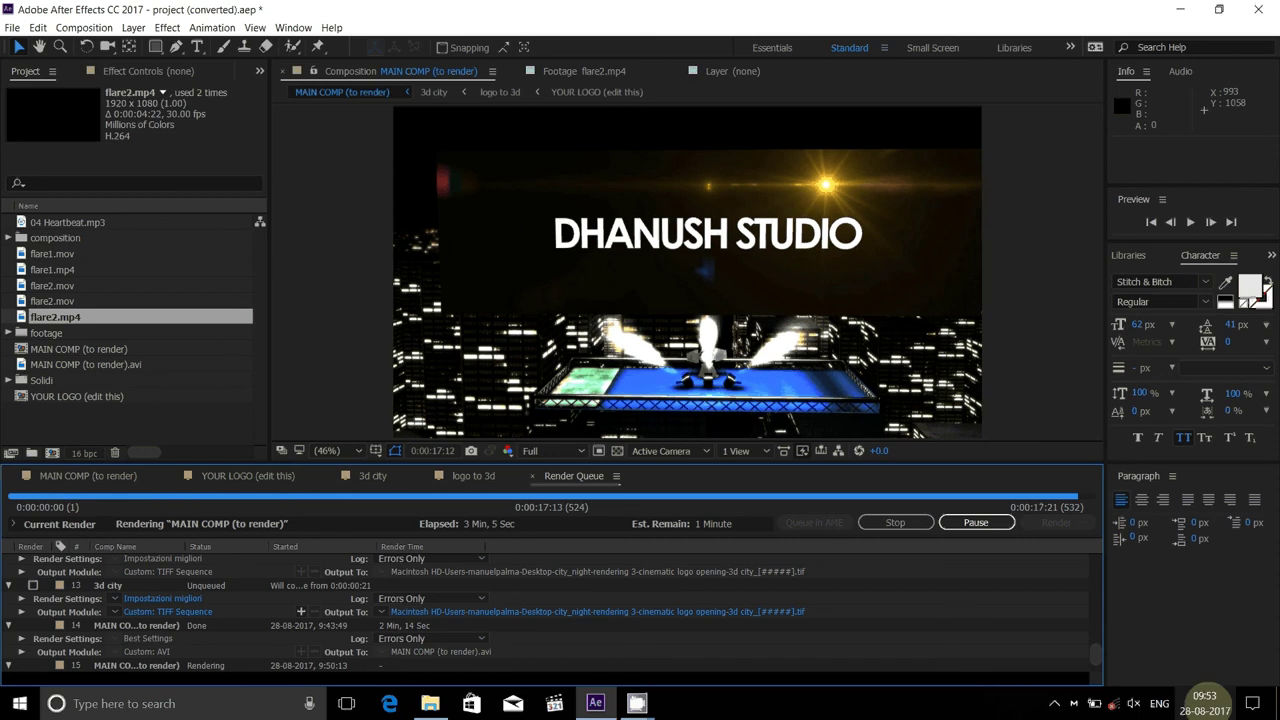
# Raise the taskbar speaker volume to 25 while the render finishes
pyautogui.click(1133, 703)
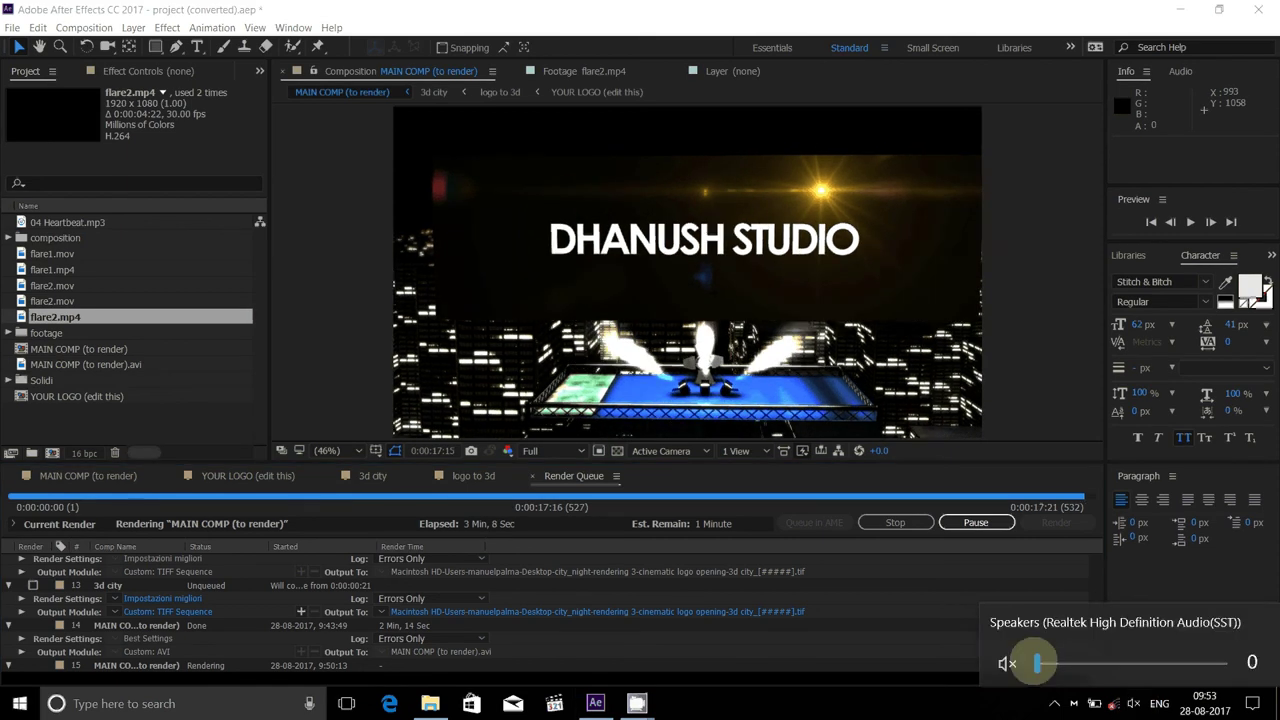
pyautogui.moveTo(1035, 663); pyautogui.dragTo(1083, 663)
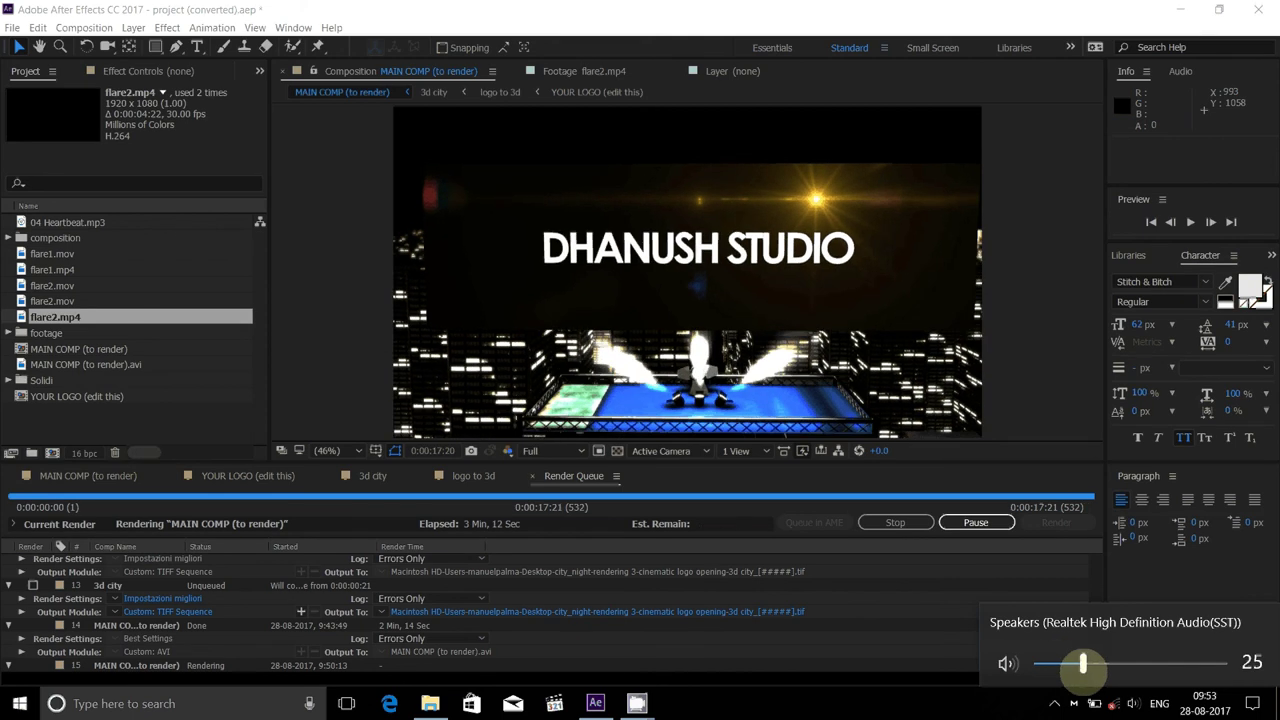
pyautogui.click(985, 705)
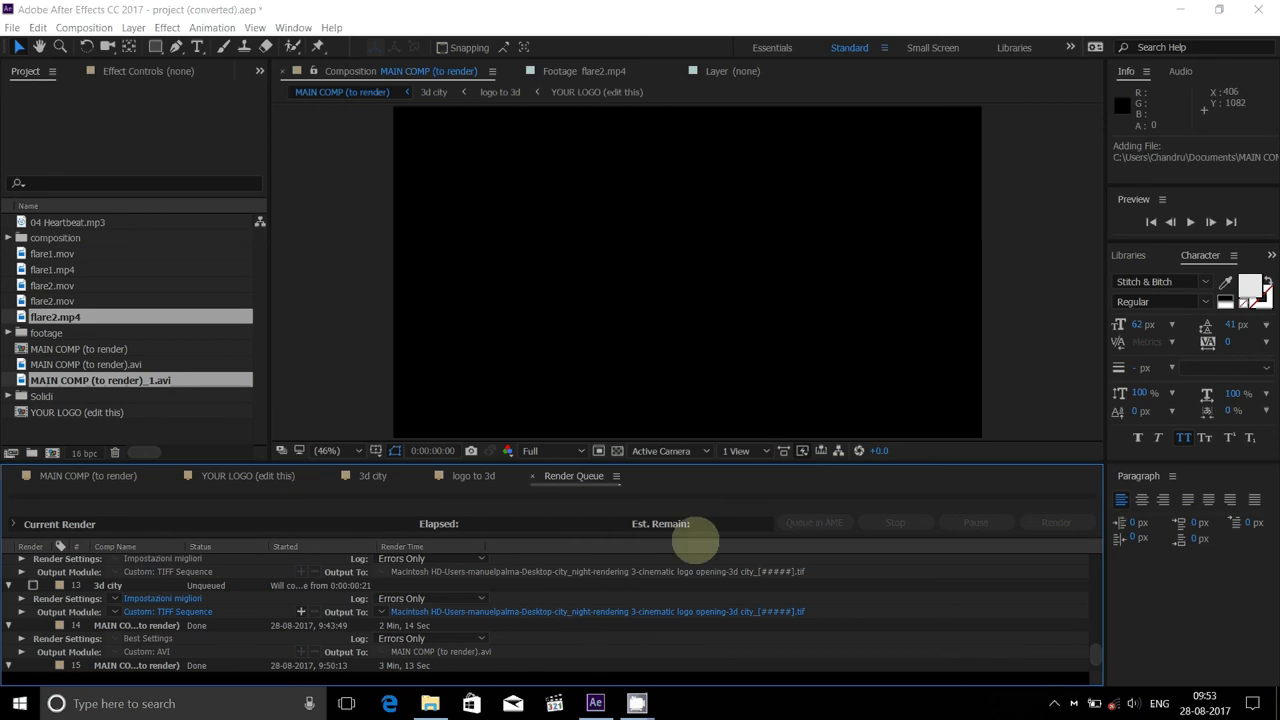
pyautogui.moveTo(637, 703)
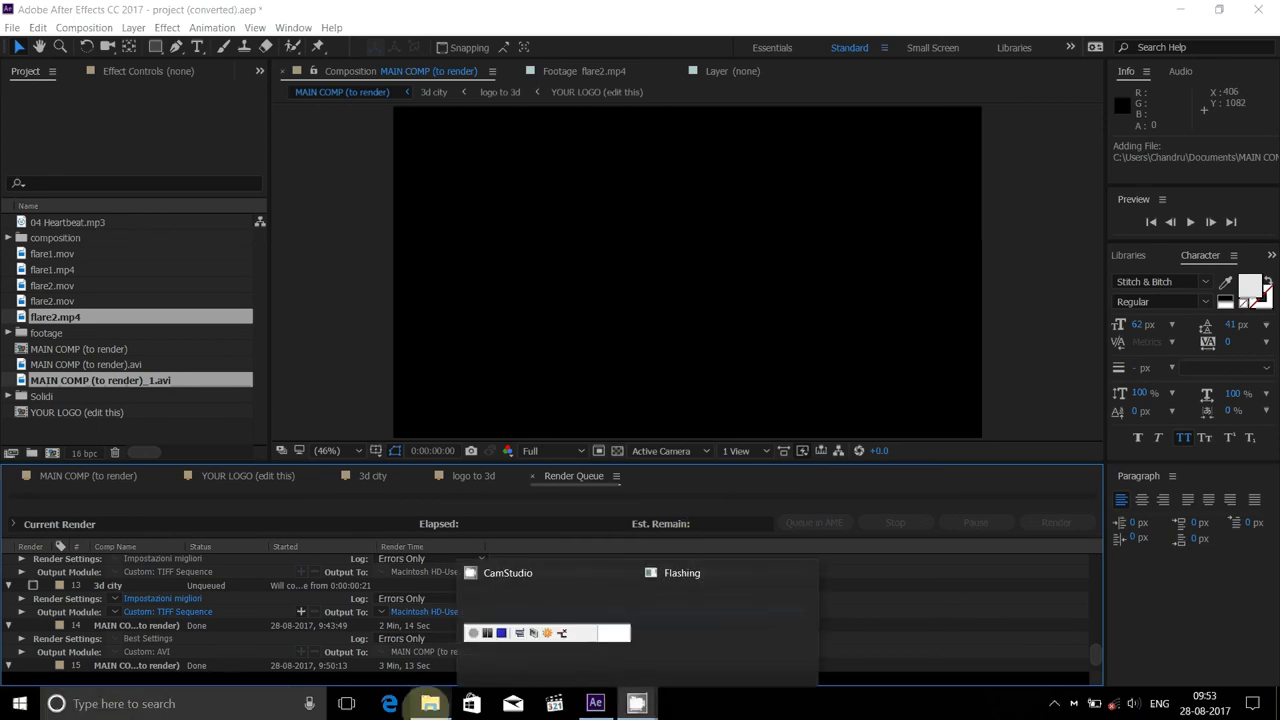
# In File Explorer's Documents folder, open MAIN COMP (to render)_1 with Photos
pyautogui.click(430, 703)
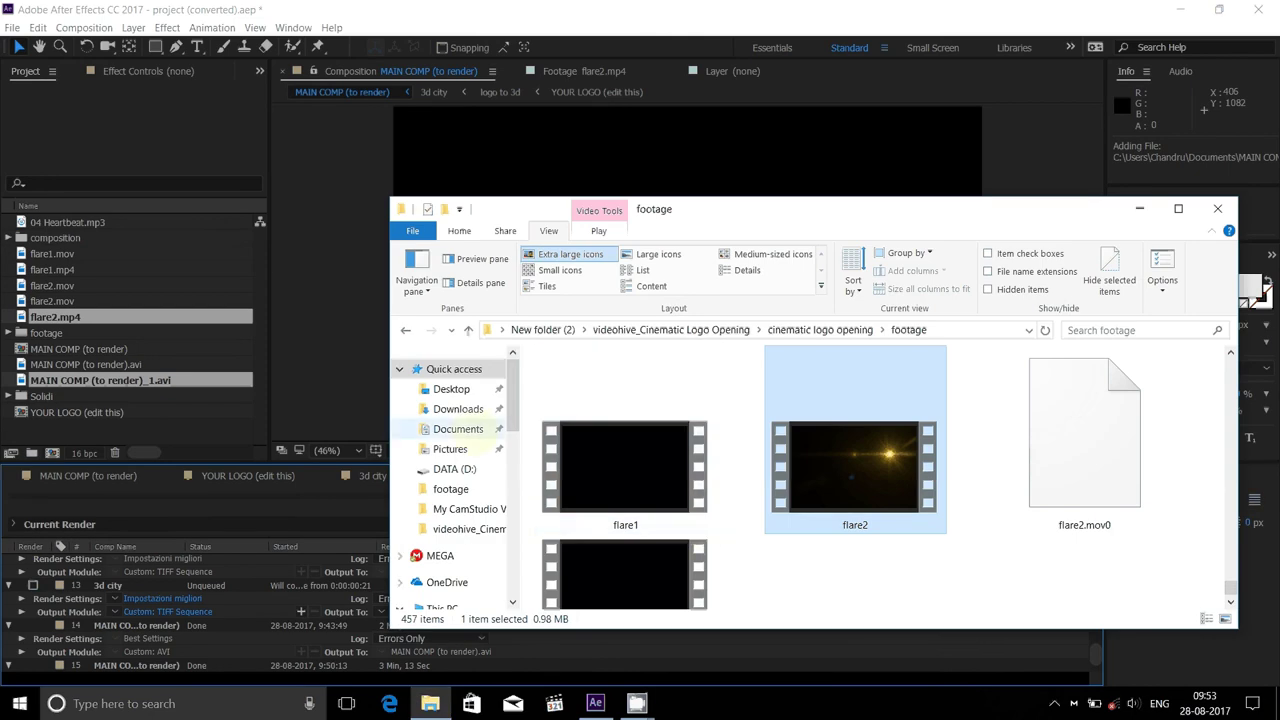
pyautogui.click(458, 428)
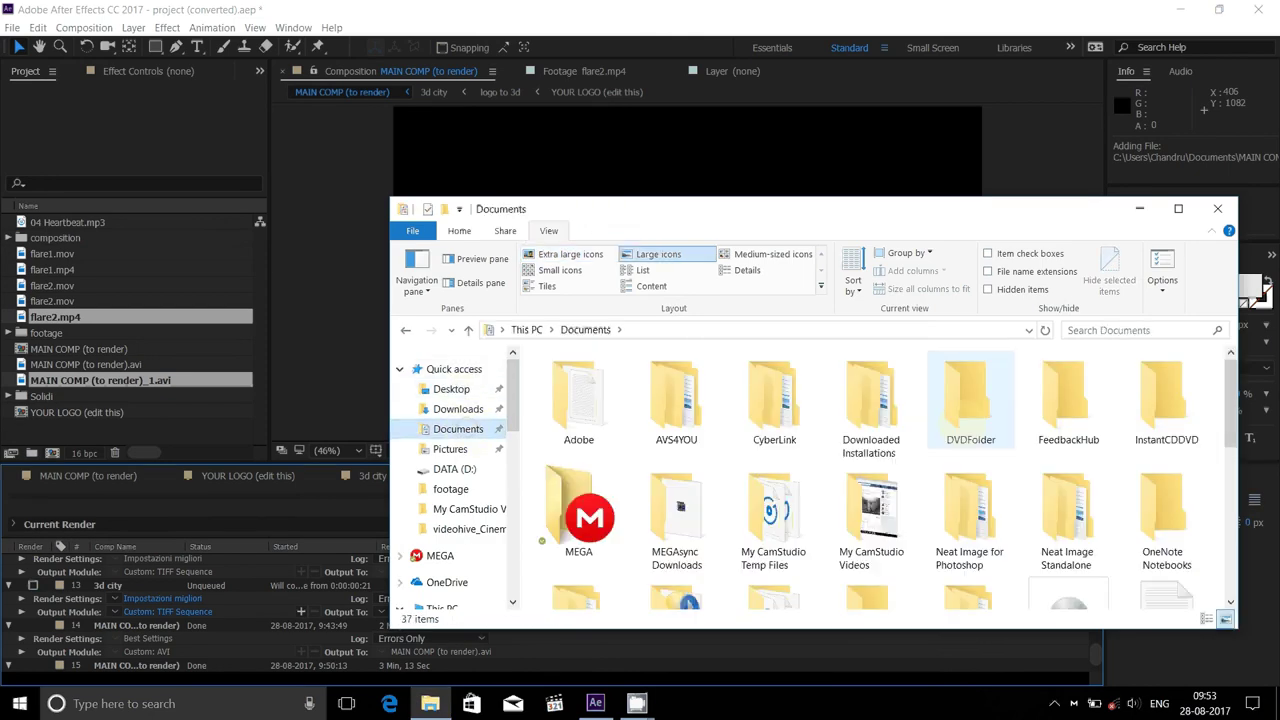
pyautogui.scroll(-5, 970, 400)
pyautogui.moveTo(985, 210); pyautogui.dragTo(679, 107)
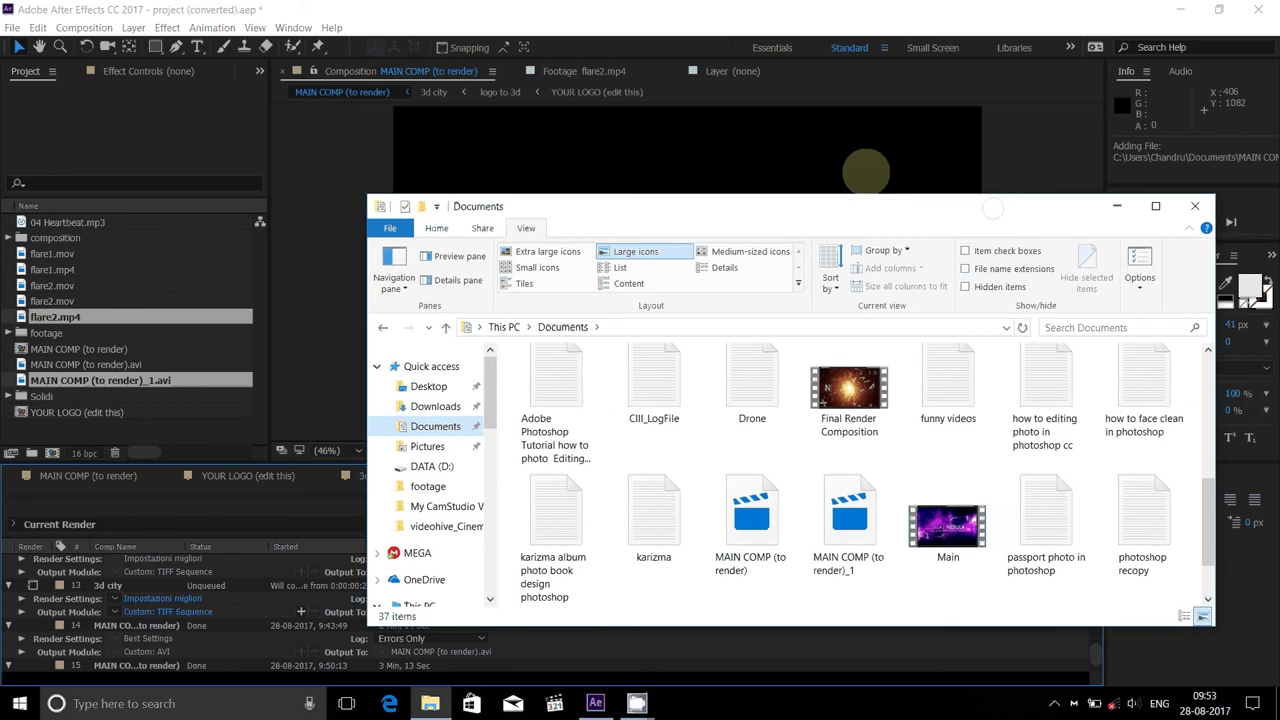
pyautogui.scroll(-2, 708, 300)
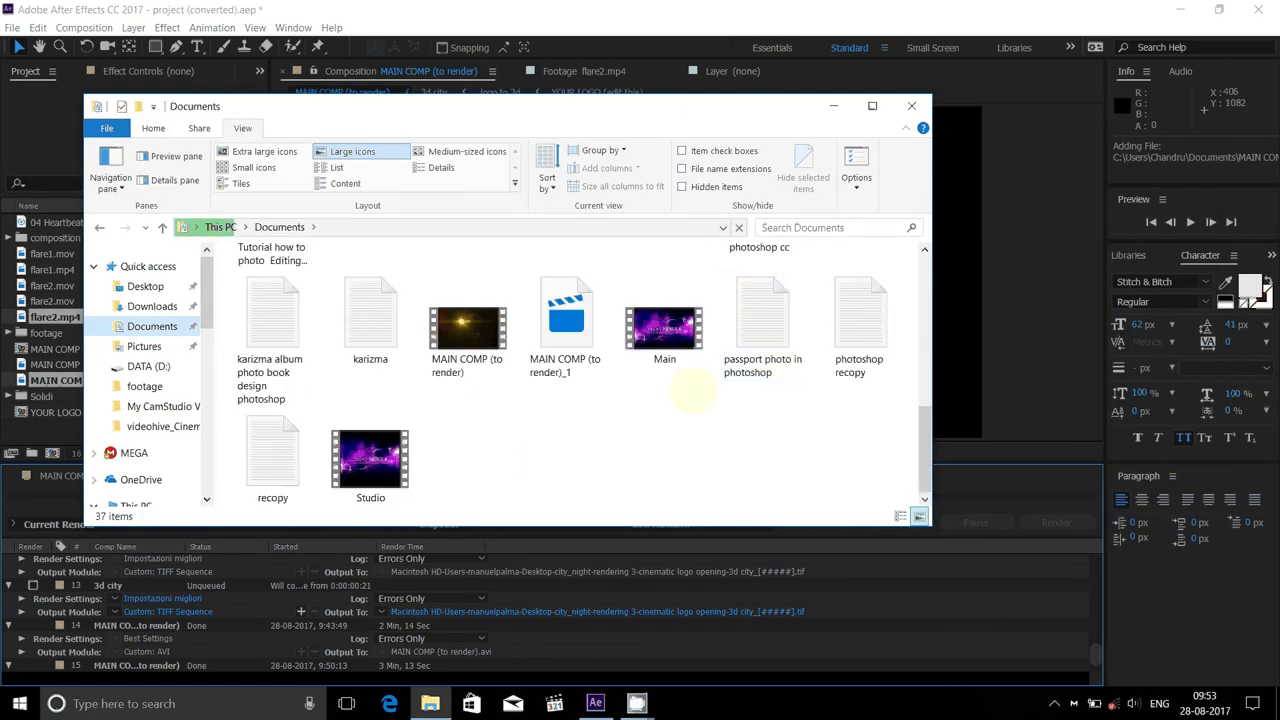
pyautogui.click(470, 330)
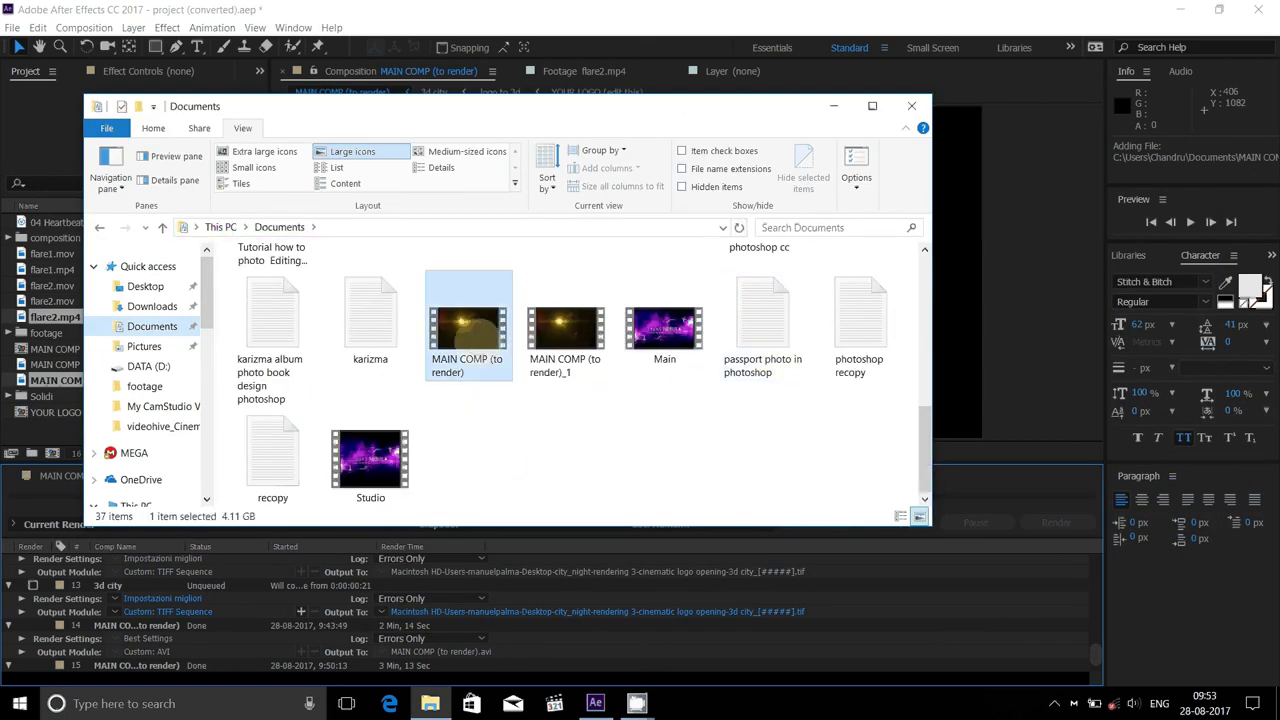
pyautogui.click(566, 330)
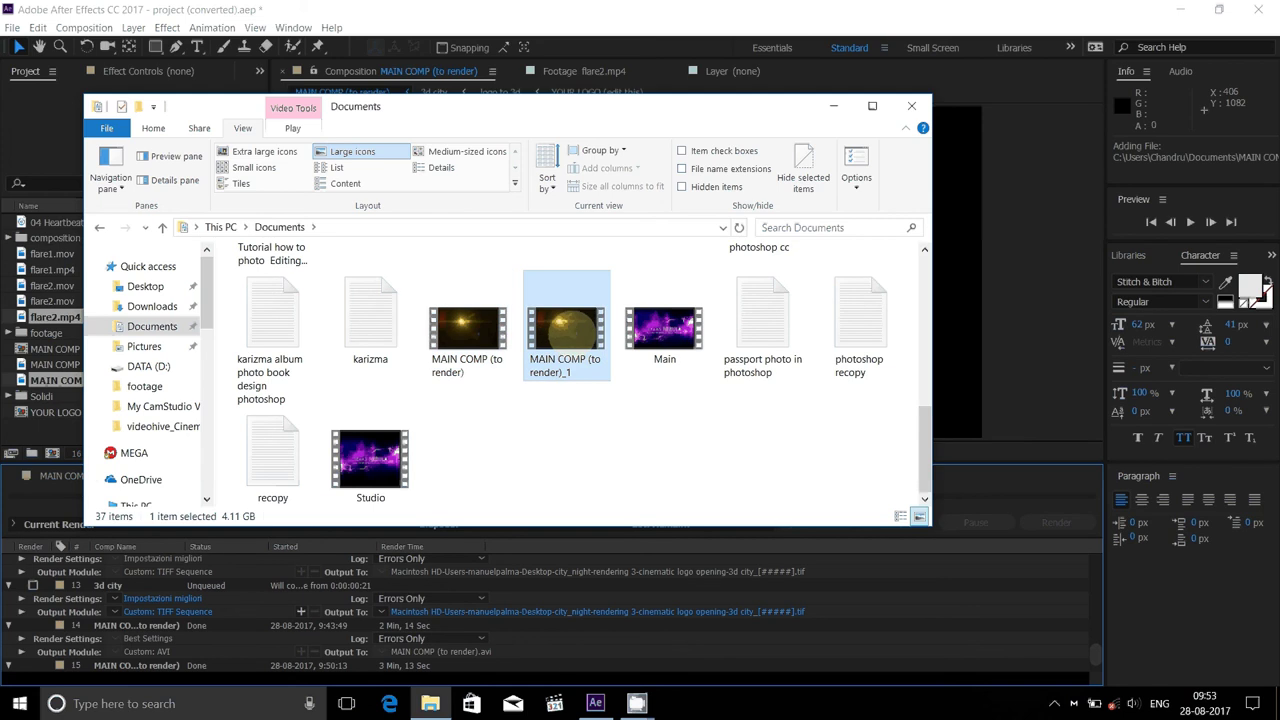
pyautogui.rightClick(571, 320)
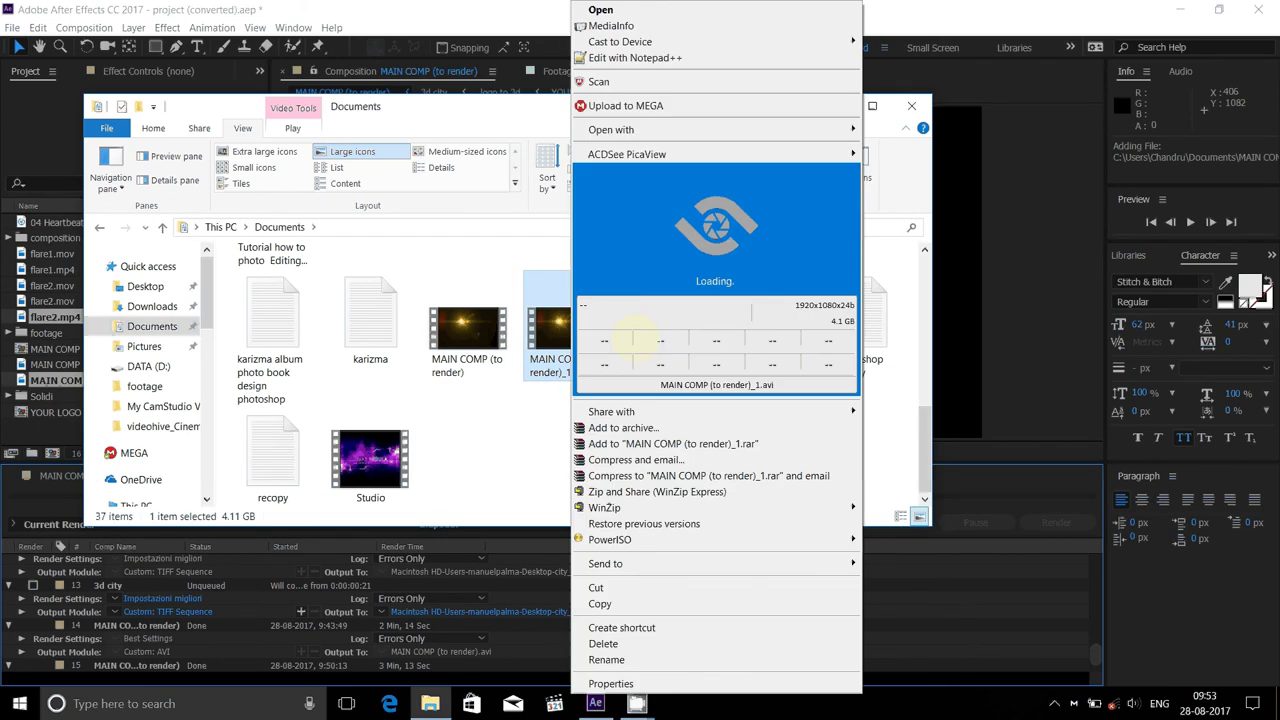
pyautogui.moveTo(718, 130)
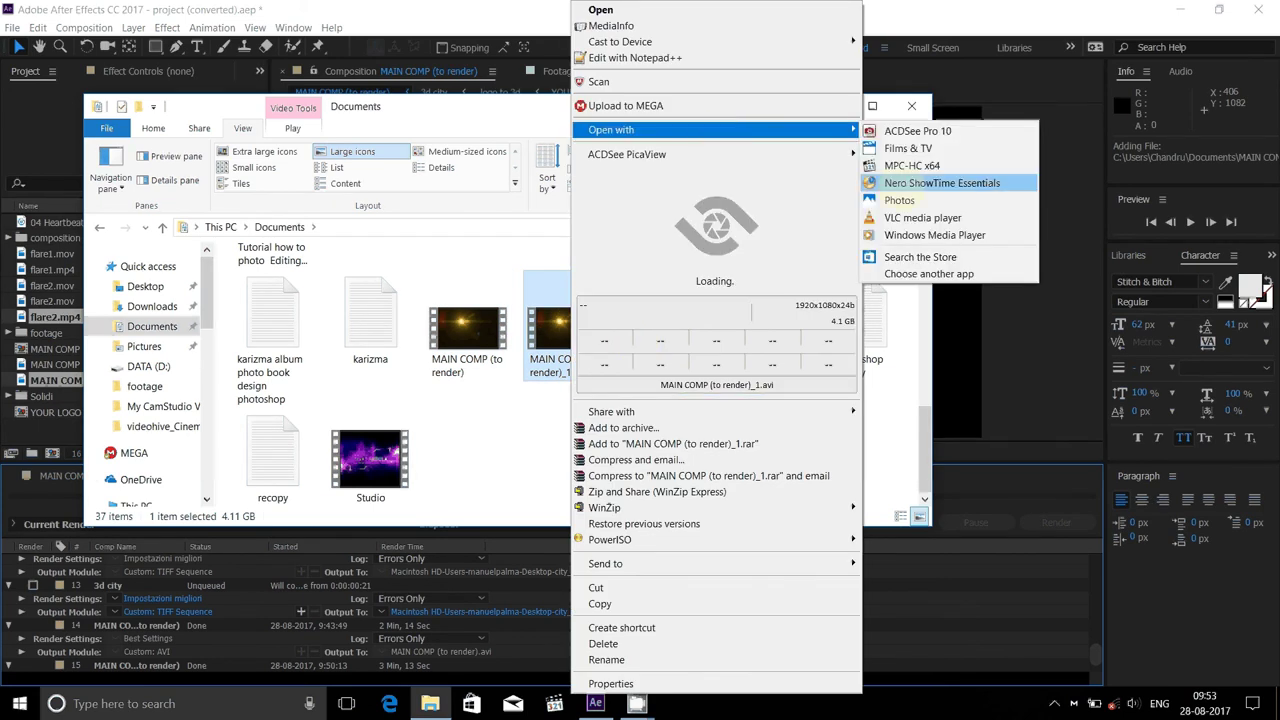
pyautogui.click(900, 200)
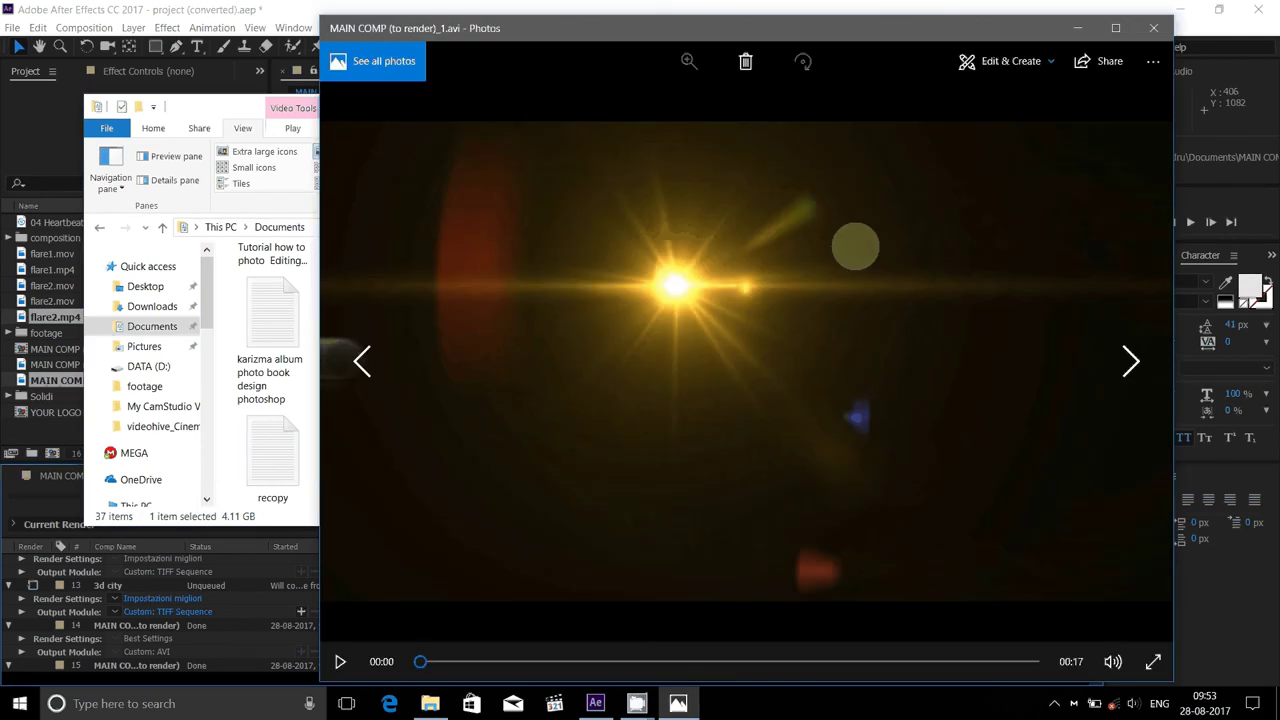
# Play the rendered clip in Photos through to the final DHANUSH STUDIO title frame
pyautogui.click(422, 661)
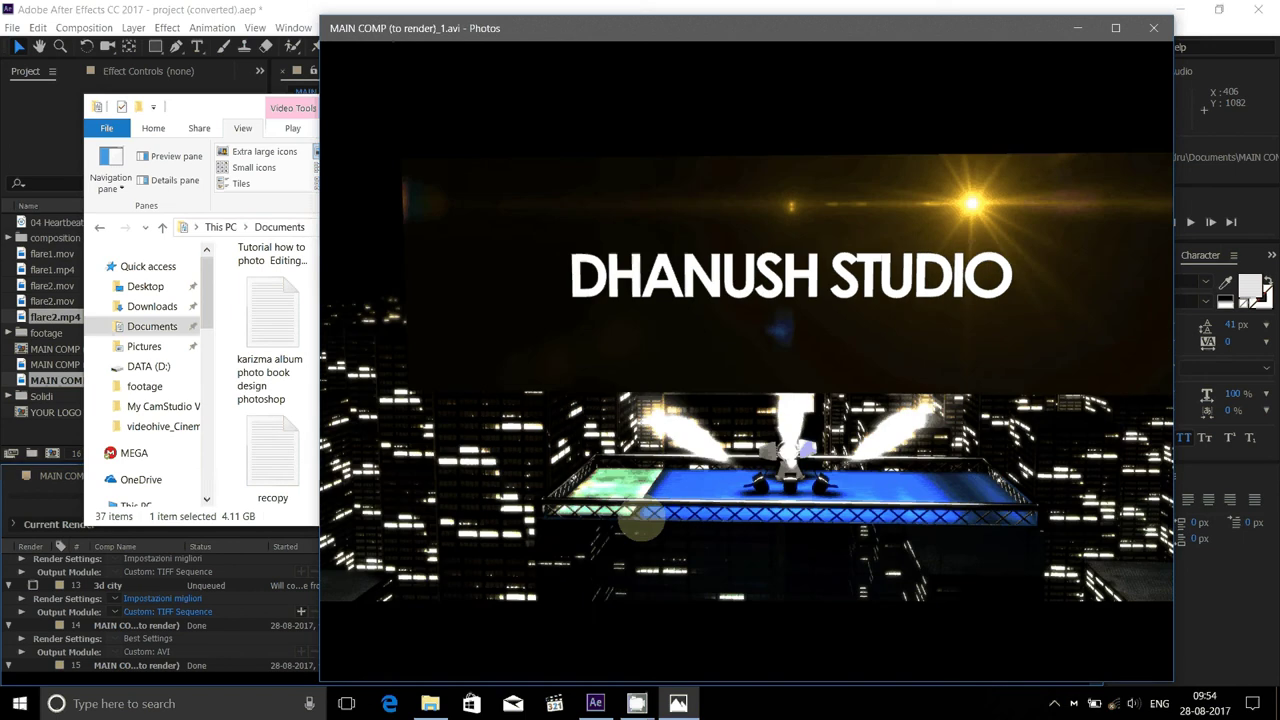
pyautogui.moveTo(642, 528)
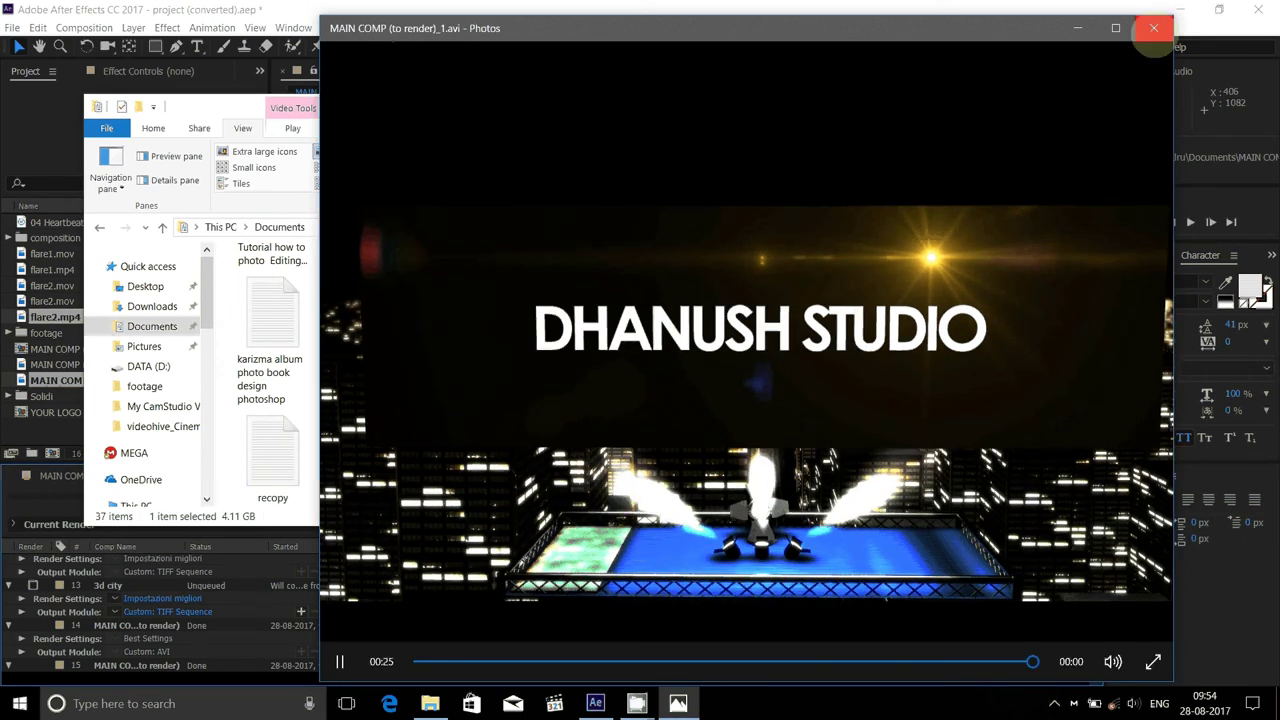
# Close Photos and select the MAIN COMP, MAIN COMP_1 and Studio videos in Documents
pyautogui.click(1153, 28)
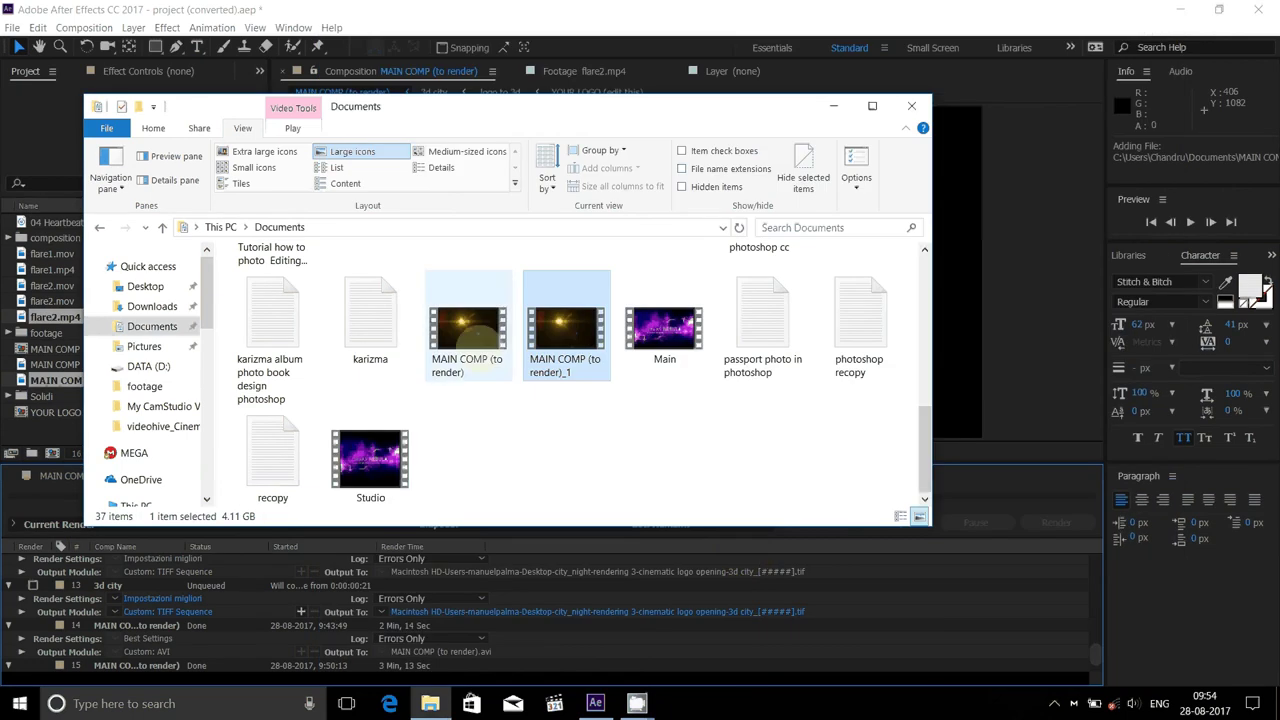
pyautogui.click(471, 330)
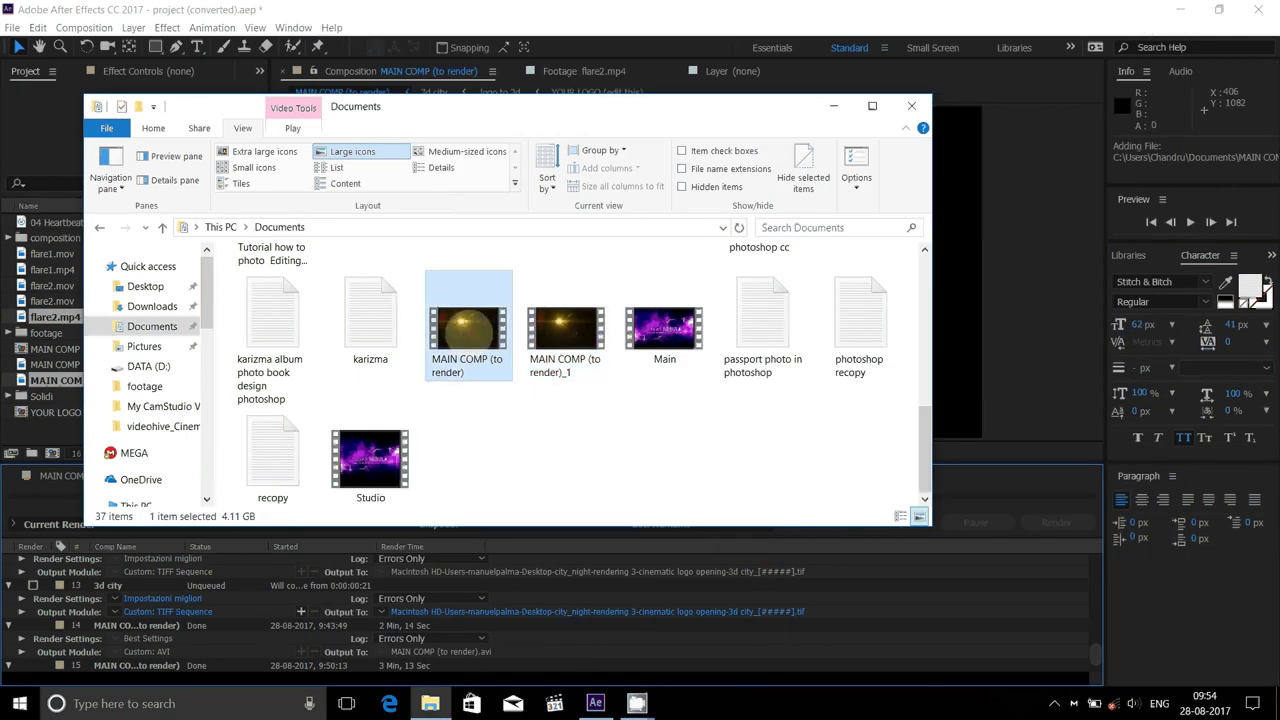
pyautogui.click(561, 322)
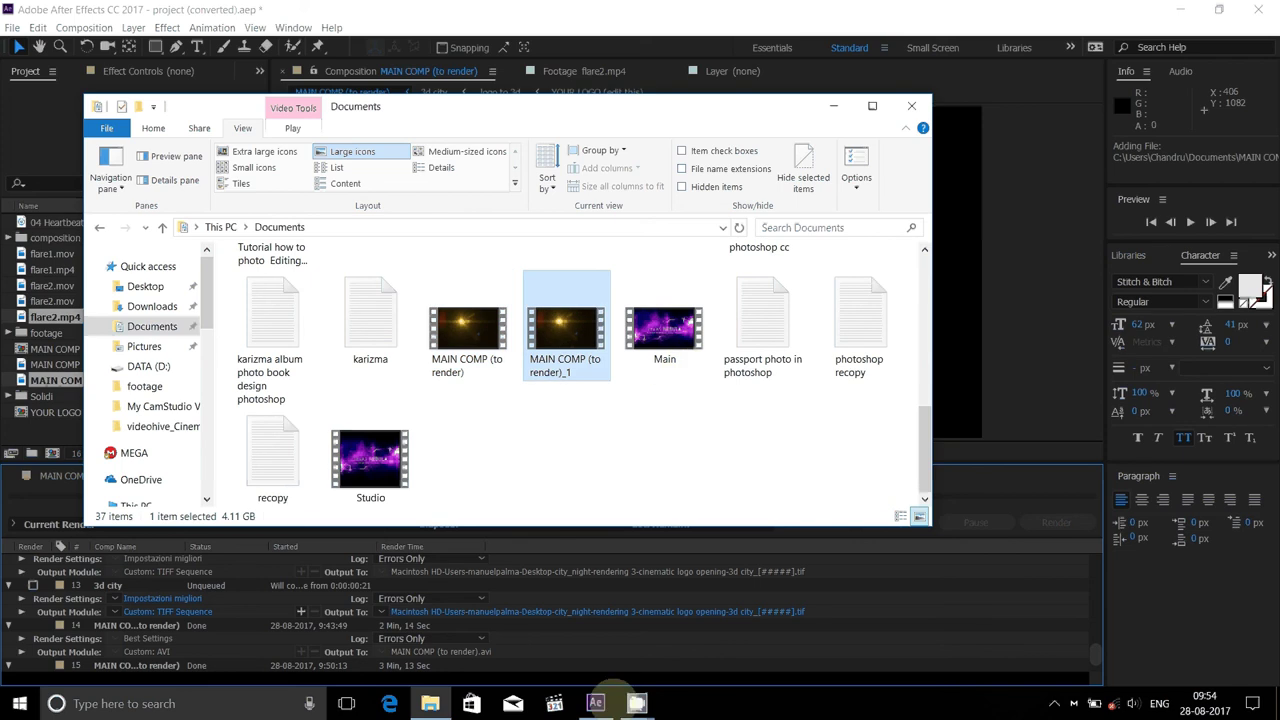
pyautogui.click(371, 455)
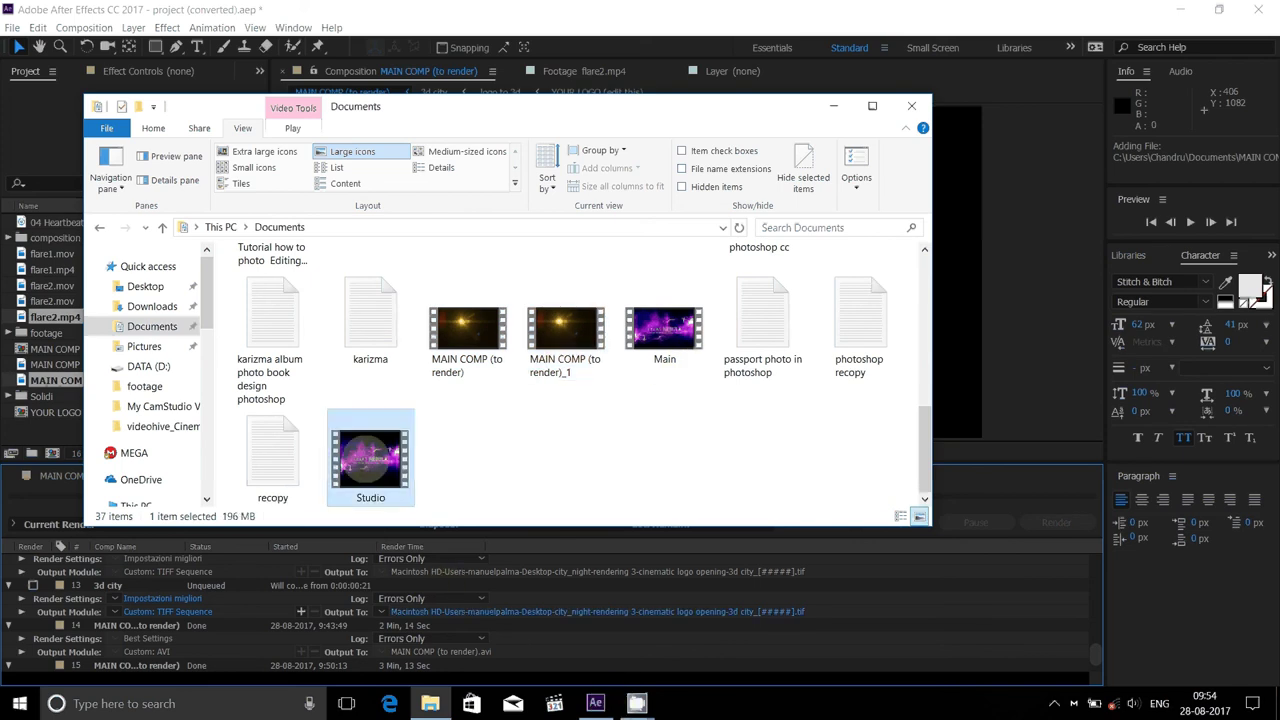
# Play Studio.avi in Windows Photos and pause it at 0:10 on the ON VIDEOHIVE title
pyautogui.rightClick(370, 455)
pyautogui.moveTo(490, 130)
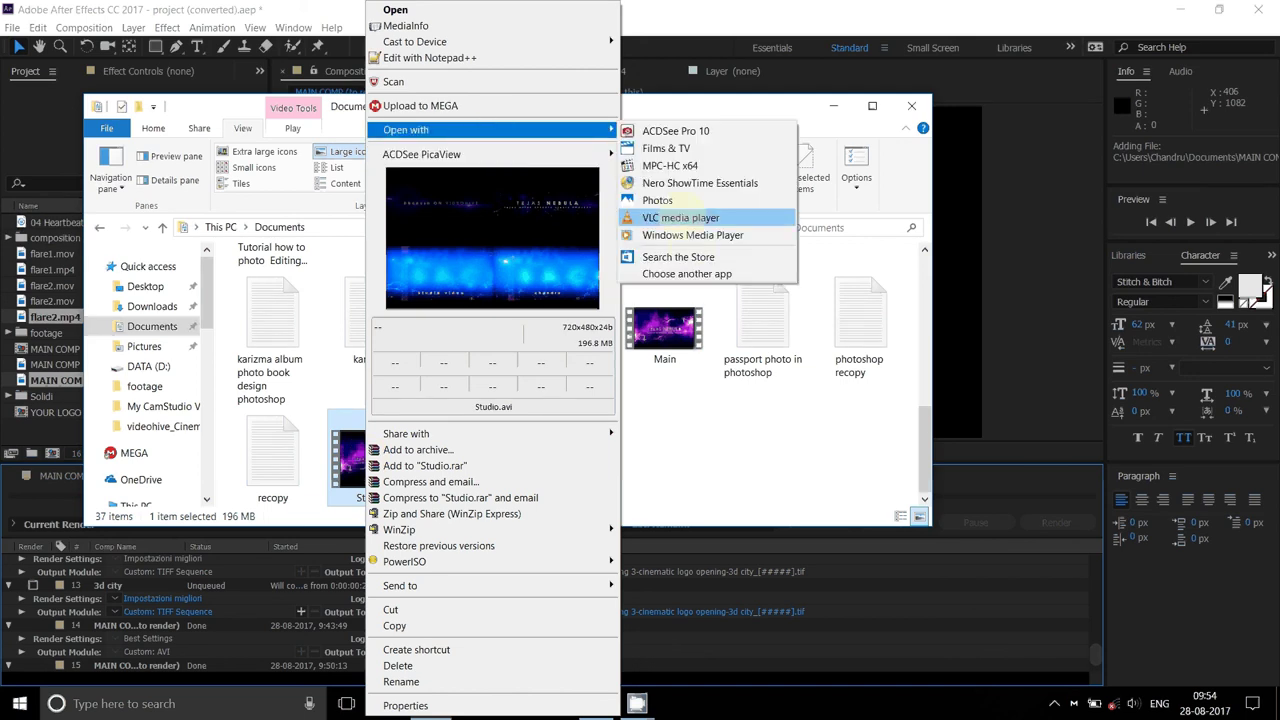
pyautogui.click(665, 200)
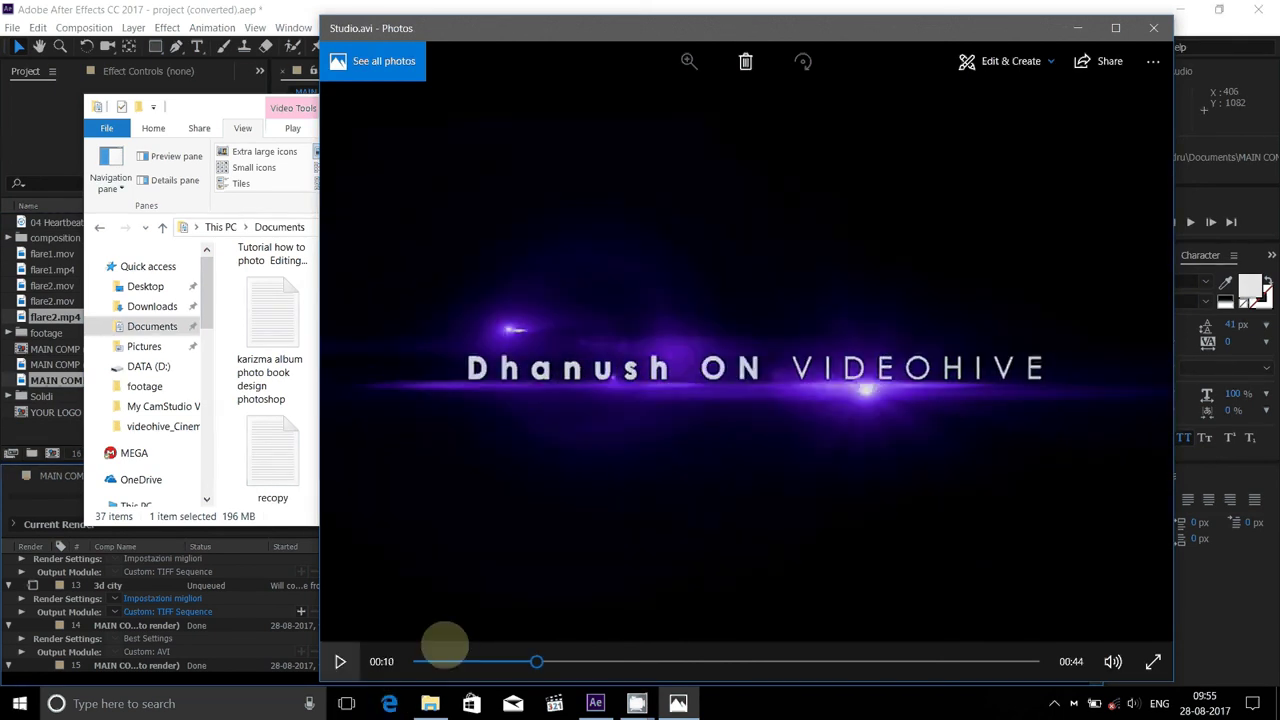
pyautogui.press('space')
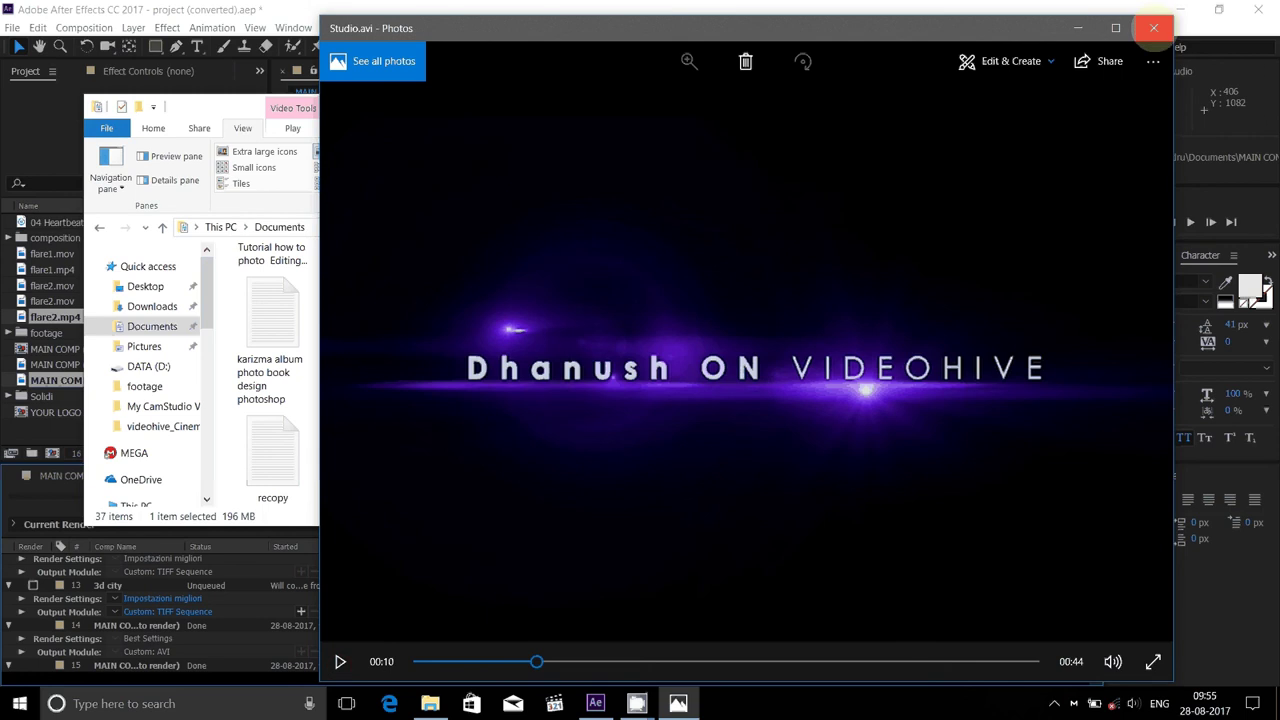
# Close Studio.avi, select the Main video, then clear File Explorer away to show the desktop
pyautogui.click(1153, 28)
pyautogui.click(672, 330)
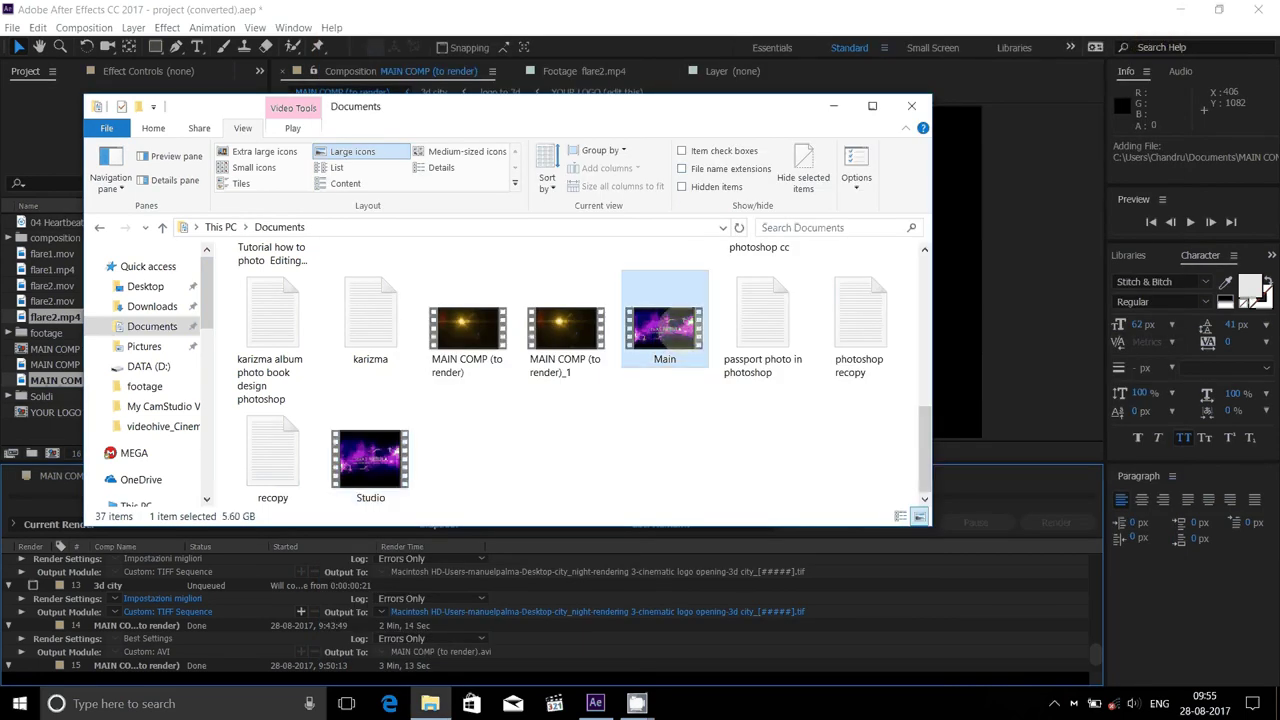
pyautogui.click(636, 703)
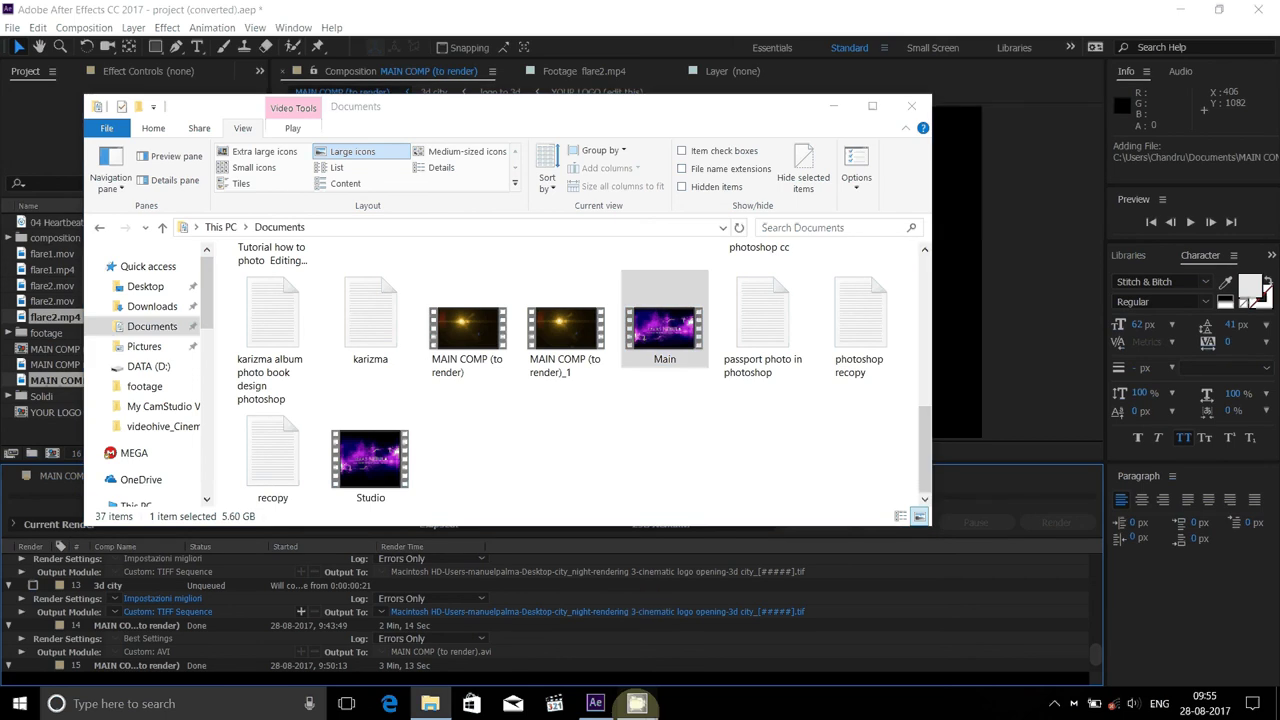
pyautogui.moveTo(556, 600)
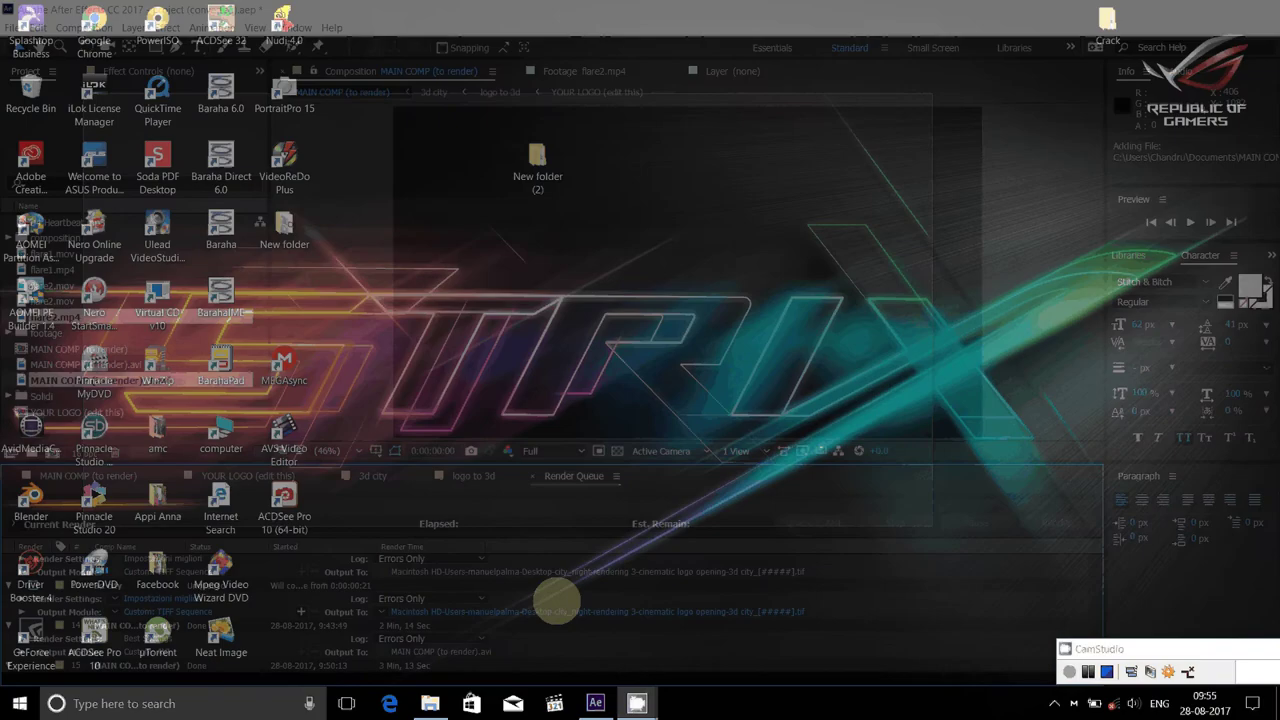